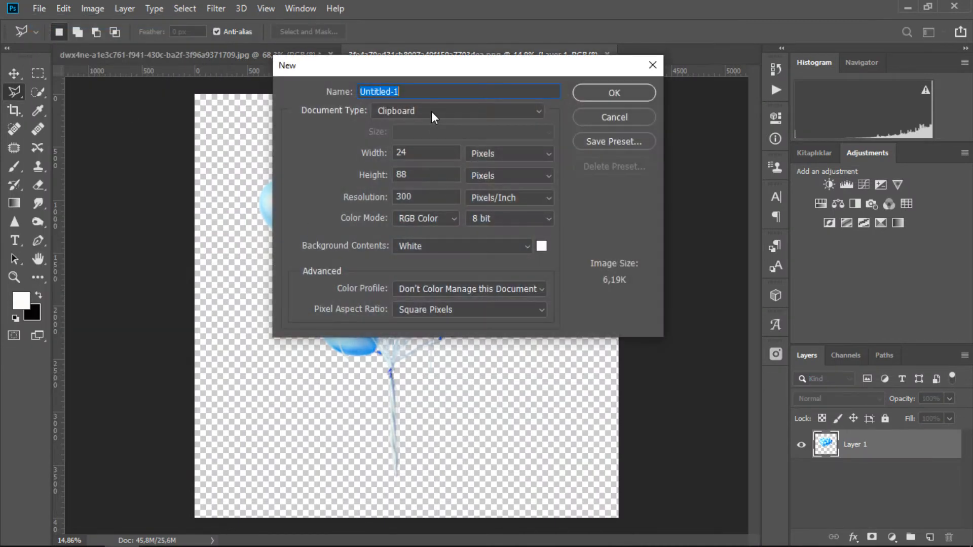
Create a new document from the Film & Video preset, with height changed to 2440 pixels and resolution to 300.
left_click(431, 109)
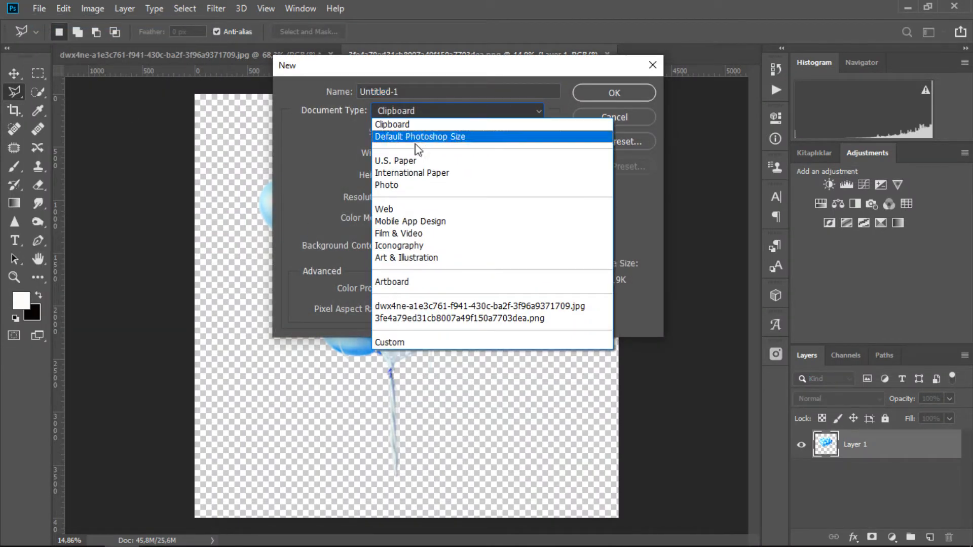
left_click(412, 233)
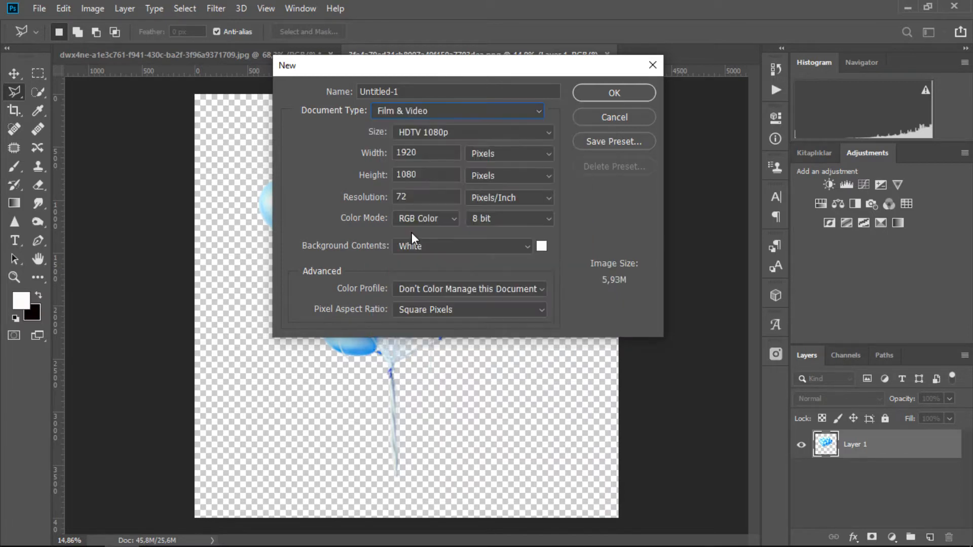
double_click(429, 174)
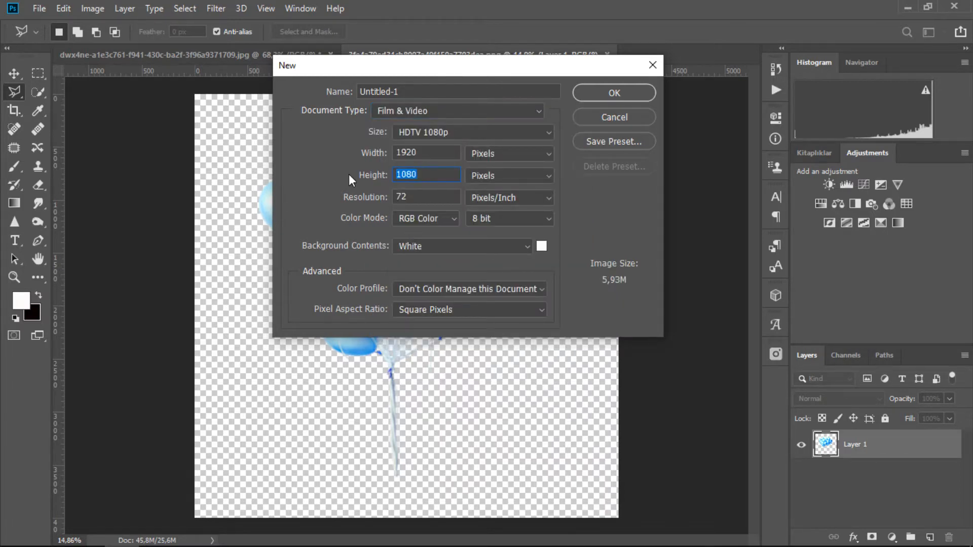
type("2440")
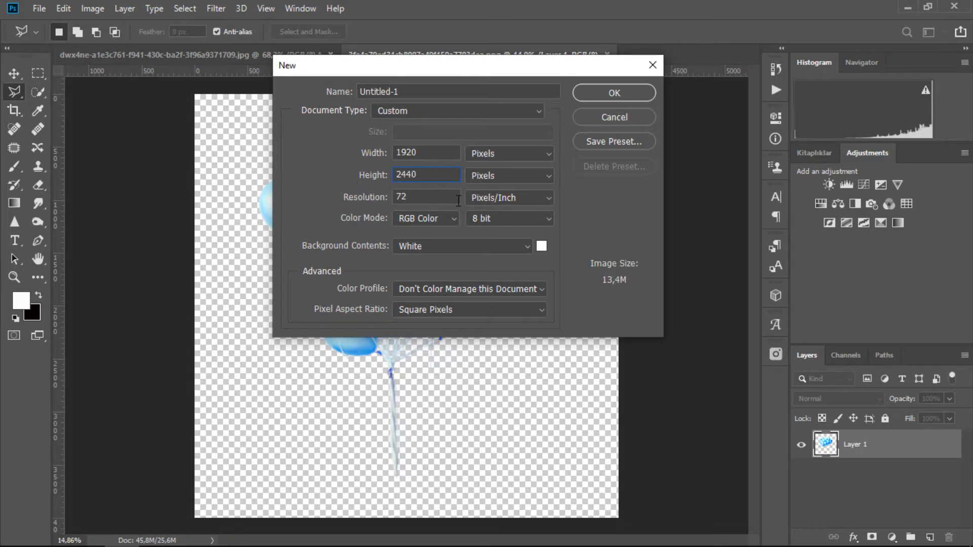
type("300")
left_click(616, 92)
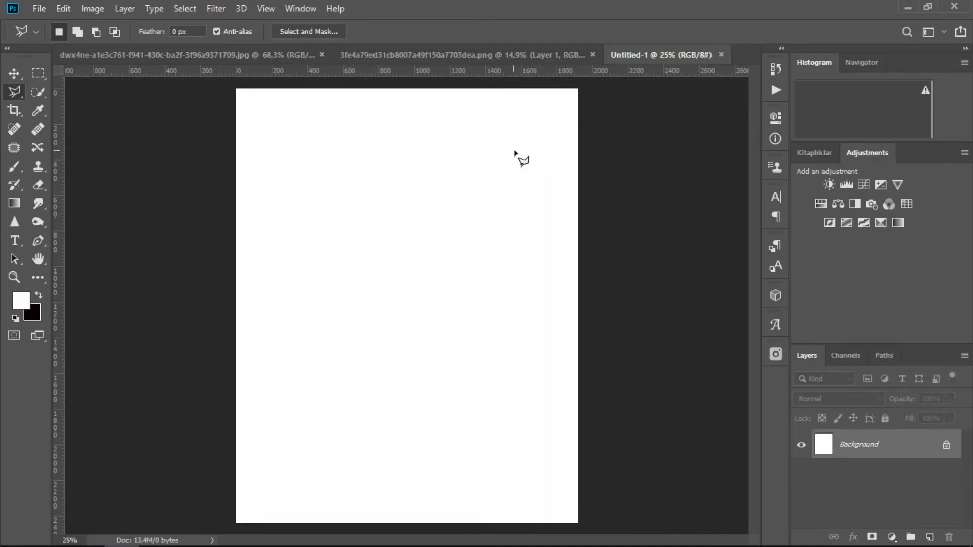
Place the wide-angle mountain photo from the Pexels plugin into the new document.
scroll(485, 160, "down", 1)
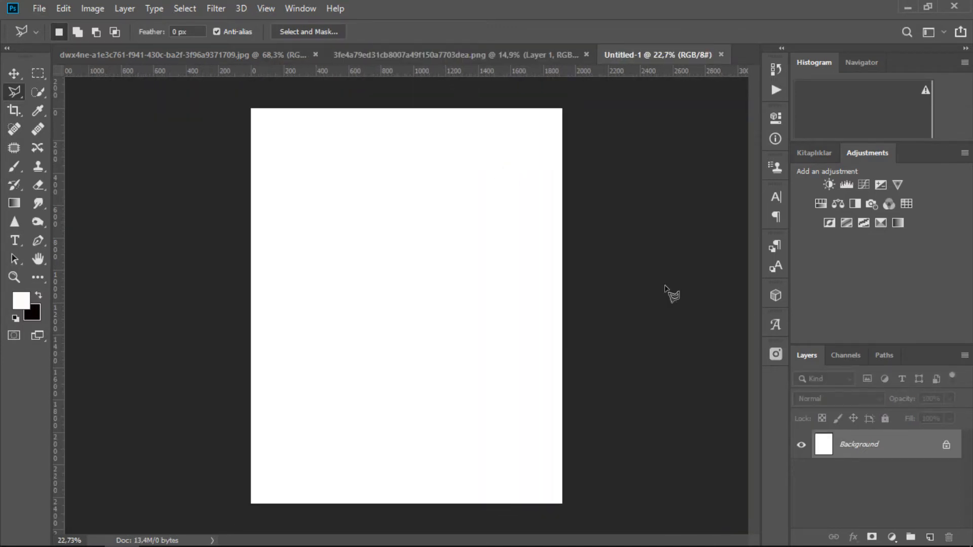
left_click(775, 353)
left_click(628, 276)
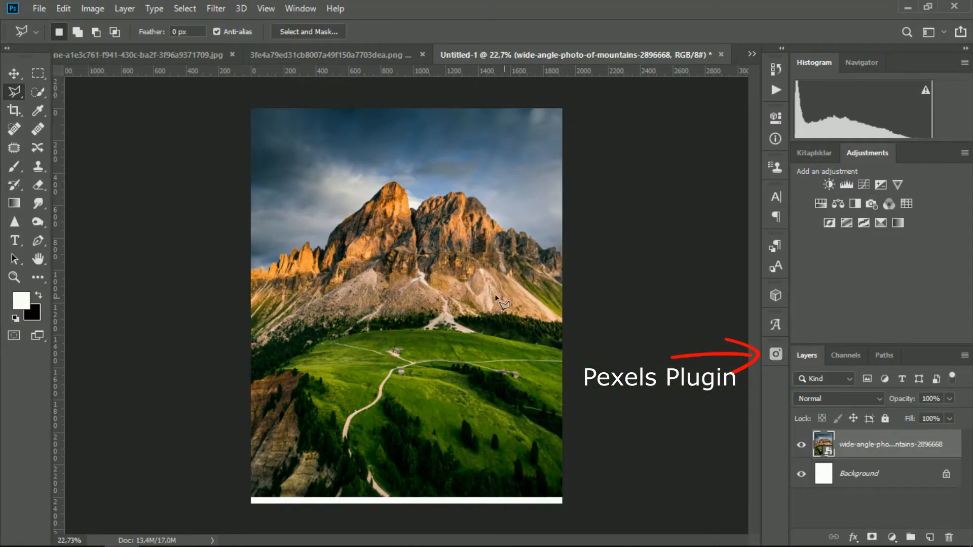
Crop the mountain document to a 5 x 6 in format, cutting off the white strip below the photo.
left_click(14, 110)
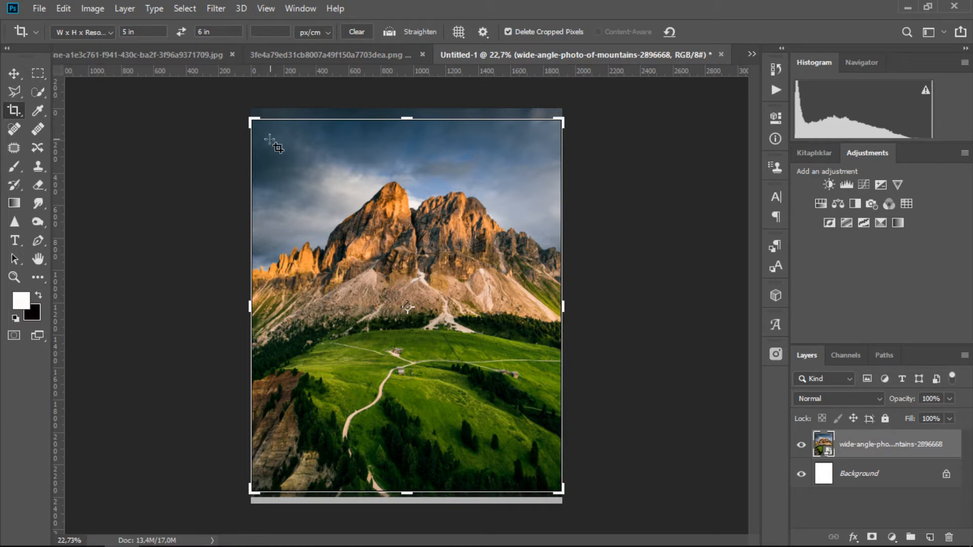
left_click(407, 403)
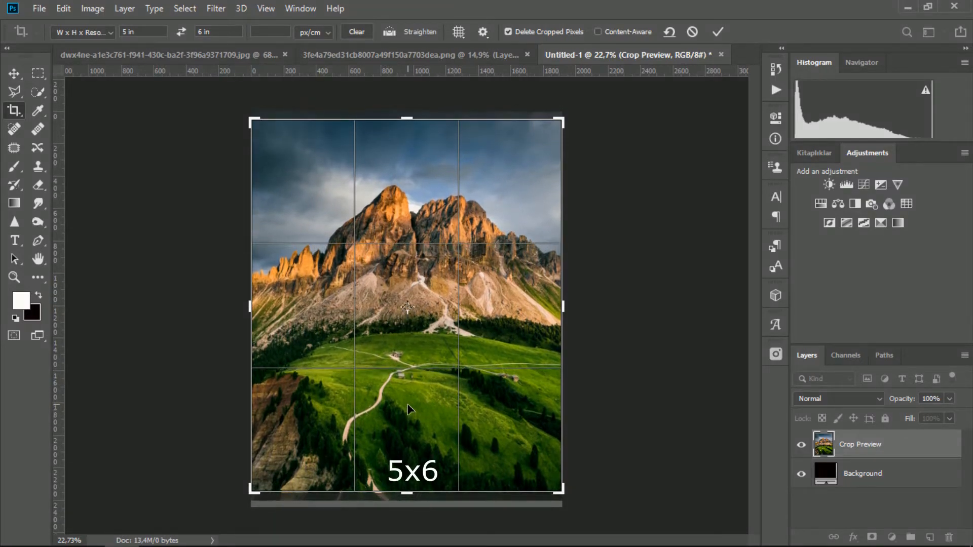
key("Return")
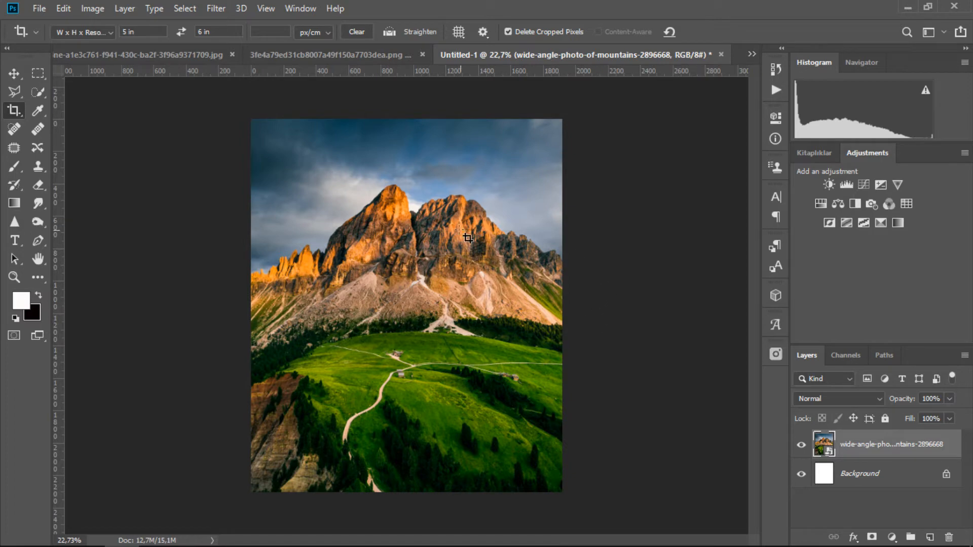
In the monkey photo, roughly select the monkey's body, feet, head and ears with the Quick Selection tool.
left_click(330, 54)
left_click(213, 54)
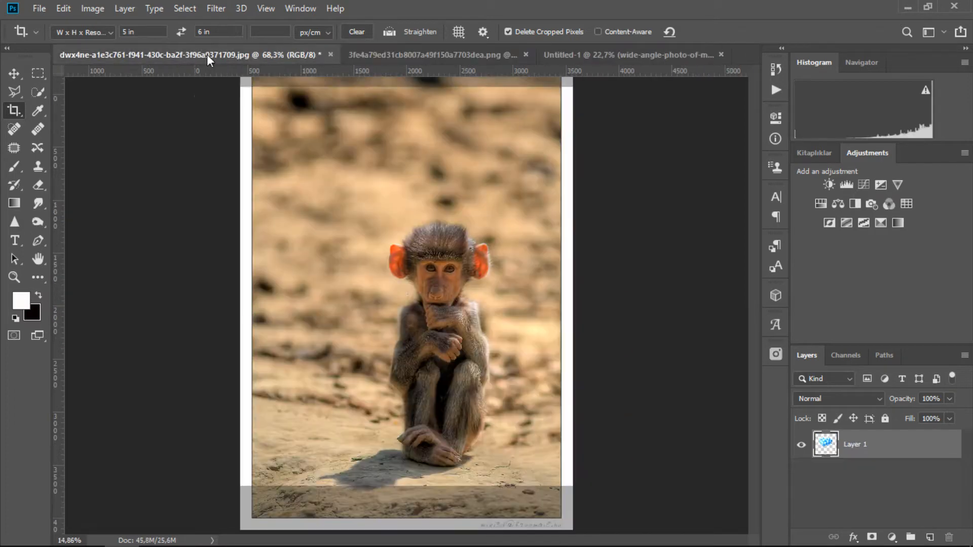
left_click(38, 92)
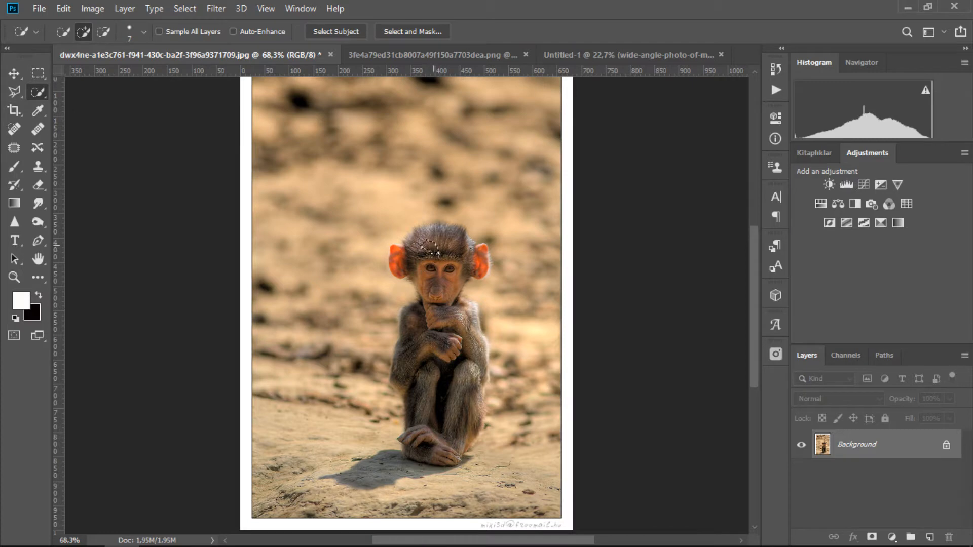
mouse_move(438, 301)
left_mouse_down()
mouse_move(436, 317)
mouse_move(412, 334)
mouse_move(441, 350)
mouse_move(400, 375)
left_mouse_up()
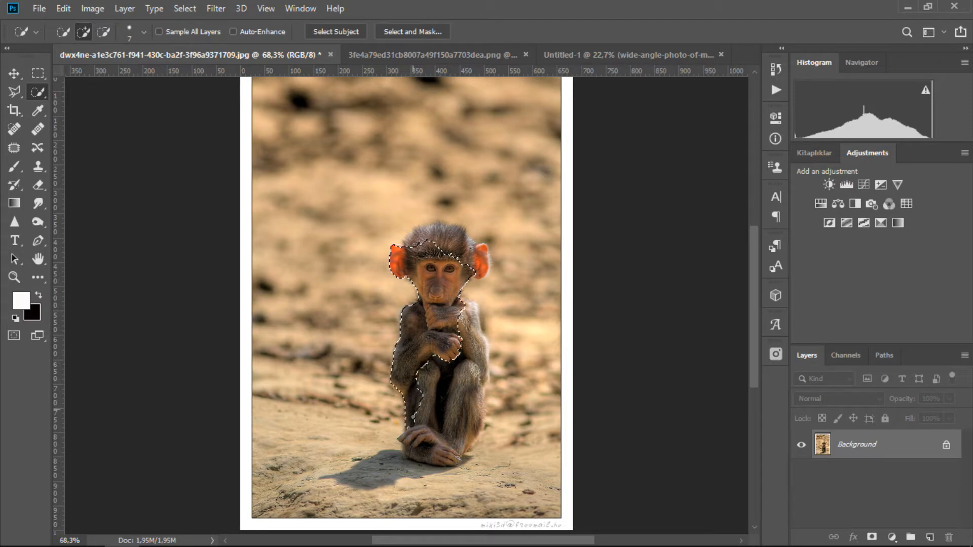
mouse_move(413, 438)
left_mouse_down()
mouse_move(427, 456)
mouse_move(461, 426)
left_mouse_up()
mouse_move(472, 389)
left_mouse_down()
mouse_move(480, 366)
mouse_move(469, 306)
left_mouse_up()
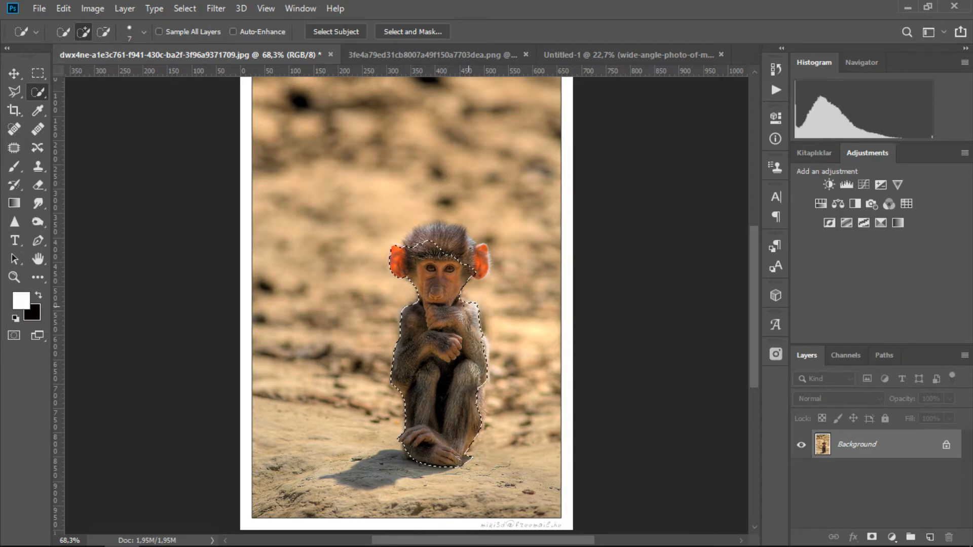
left_click_drag(427, 230, 439, 229)
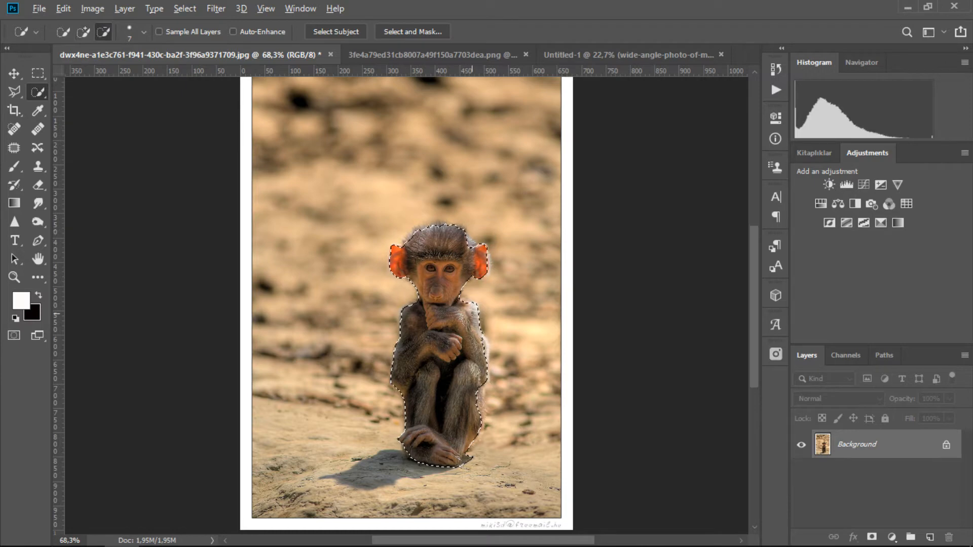
Extend the selection to the fur edge along the shoulder, arm and leg on the image's right side of the monkey.
scroll(463, 305, "up", 5)
mouse_move(455, 286)
left_mouse_down()
mouse_move(483, 286)
mouse_move(492, 304)
left_mouse_up()
scroll(495, 321, "down", 3)
mouse_move(533, 355)
left_mouse_down()
mouse_move(545, 350)
mouse_move(553, 363)
left_mouse_up()
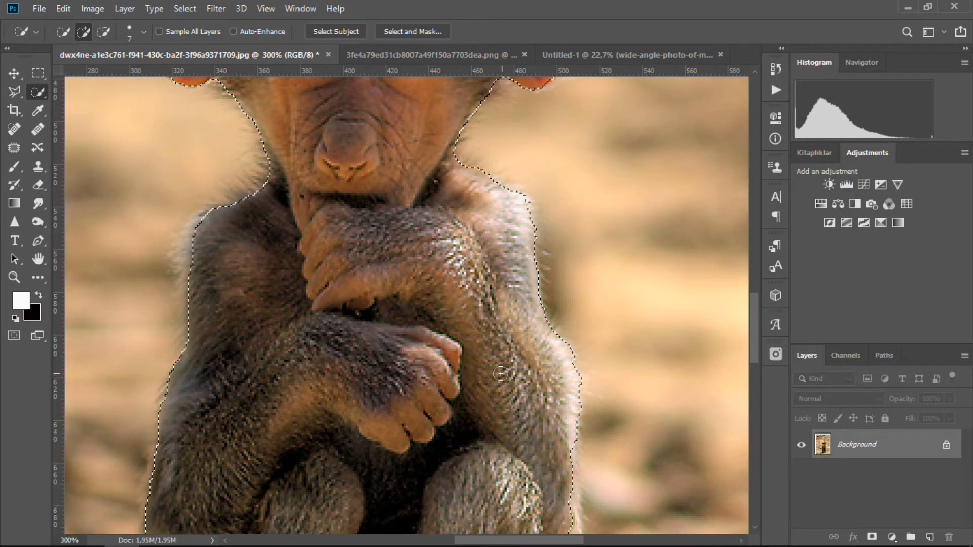
scroll(556, 314, "down", 5)
mouse_move(556, 298)
left_mouse_down()
mouse_move(566, 341)
mouse_move(552, 358)
left_mouse_up()
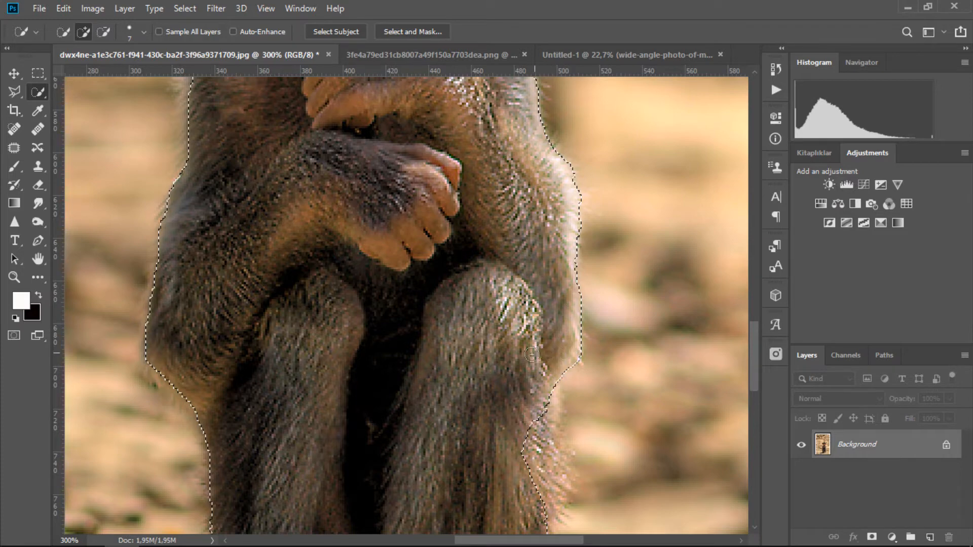
scroll(543, 285, "down", 3)
left_click_drag(543, 285, 546, 341)
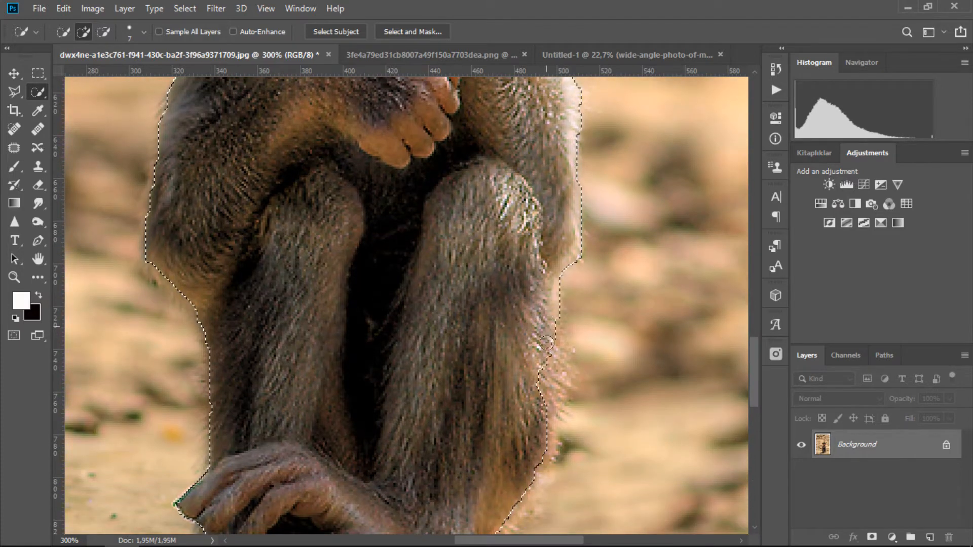
Refine the selection around the monkey's feet, adding the missing lower leg and heel edges and subtracting the ground shadow beside the toes.
scroll(537, 349, "down", 4)
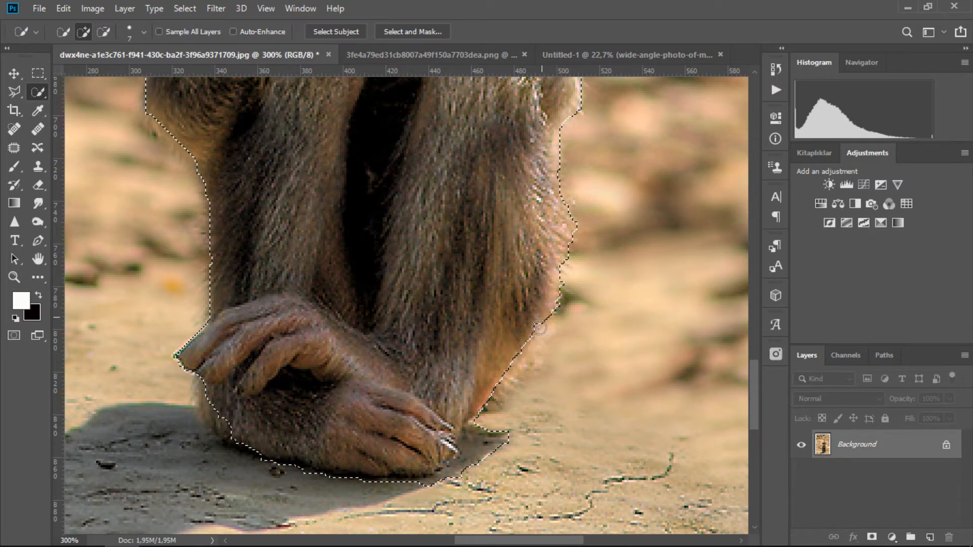
left_click_drag(486, 422, 498, 425)
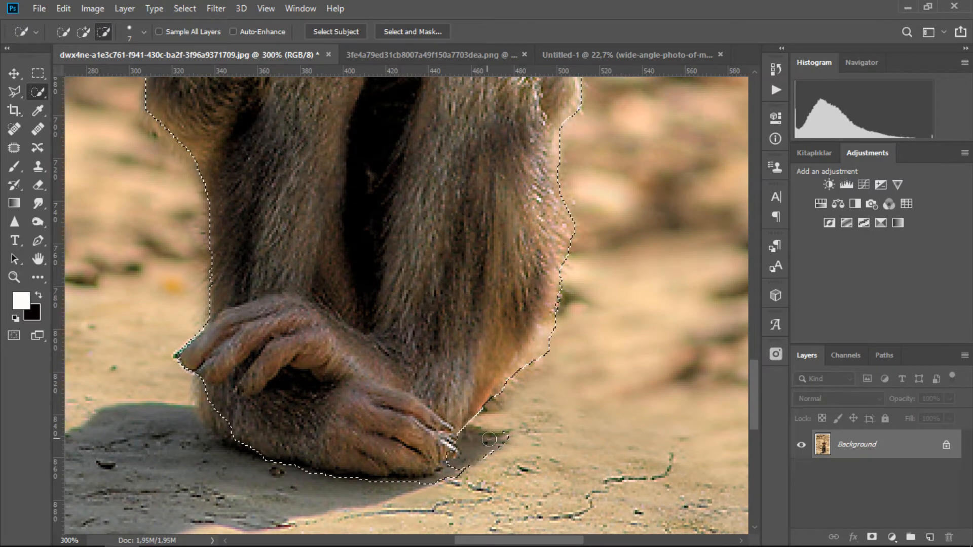
key("alt")
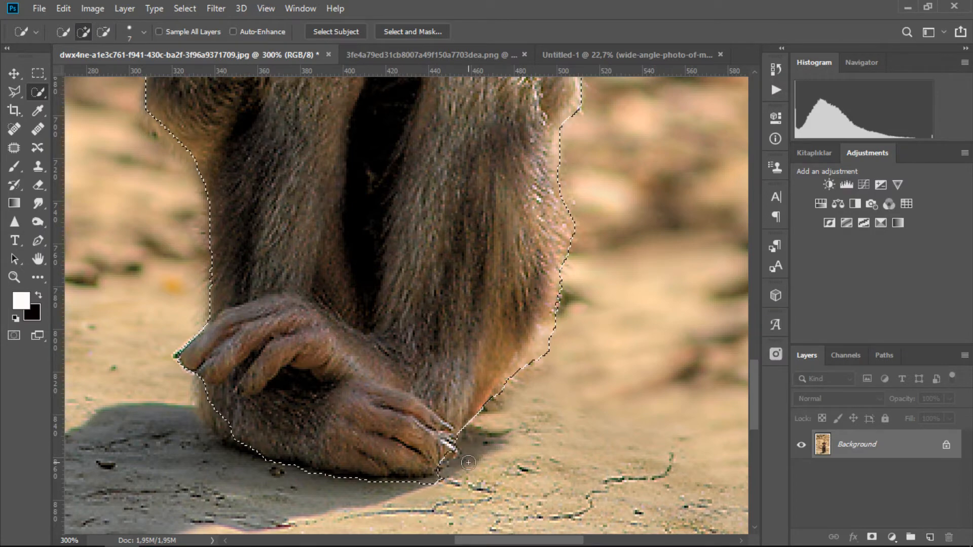
key("alt")
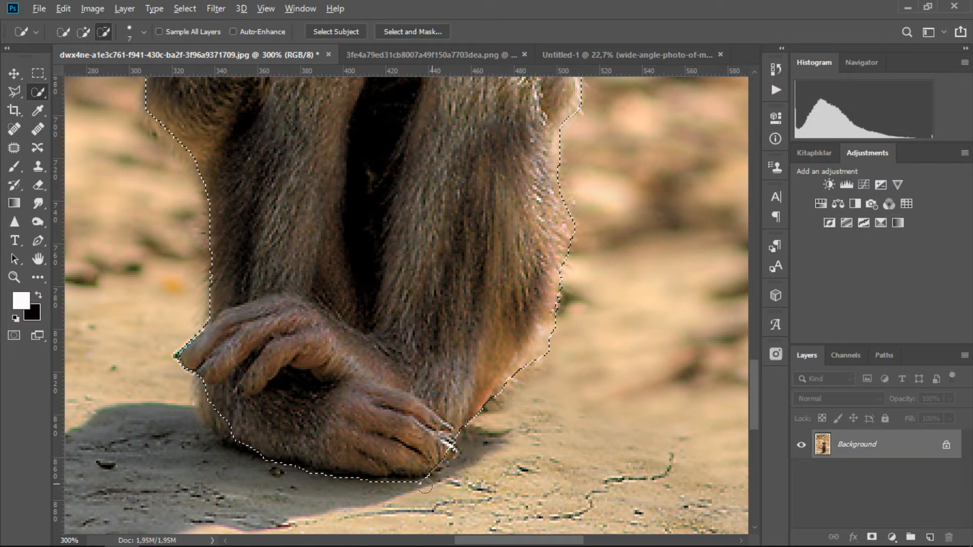
key("alt")
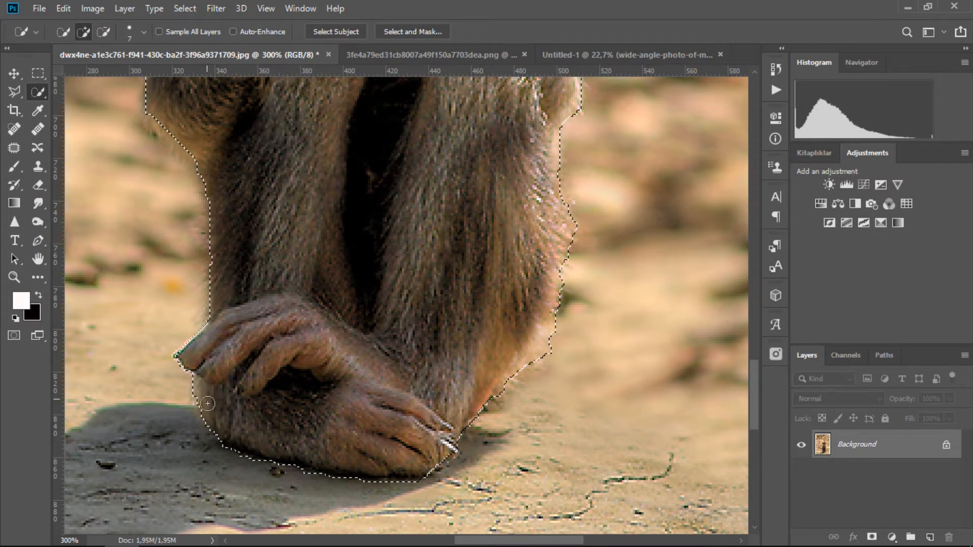
Add the missing fur at the elbow, upper arm and shoulder on the image's left side of the monkey to the selection.
scroll(234, 346, "up", 2)
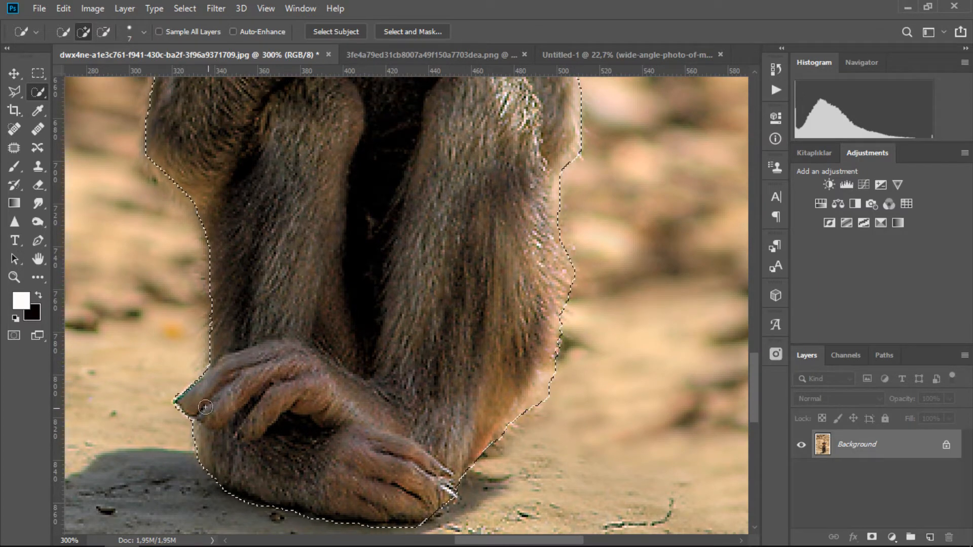
scroll(213, 393, "up", 4)
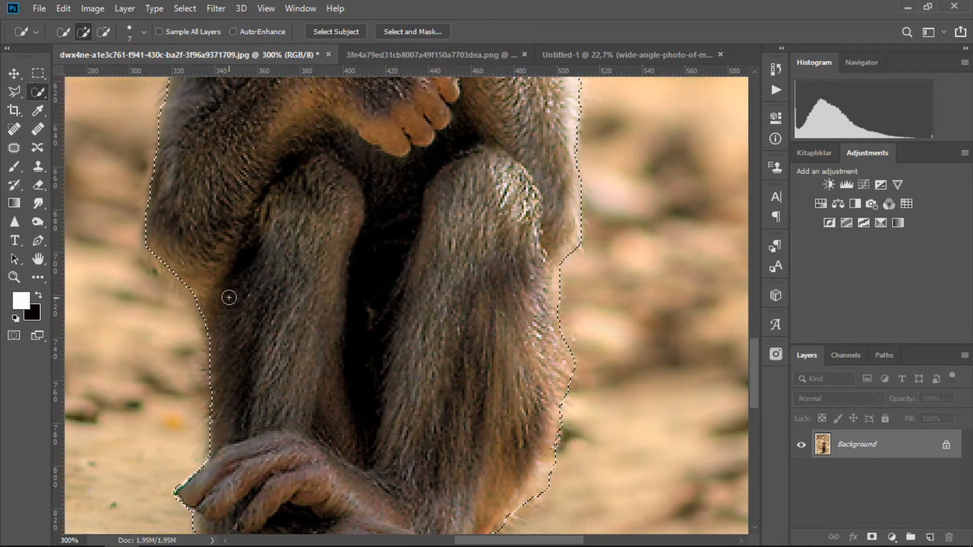
left_click(160, 263)
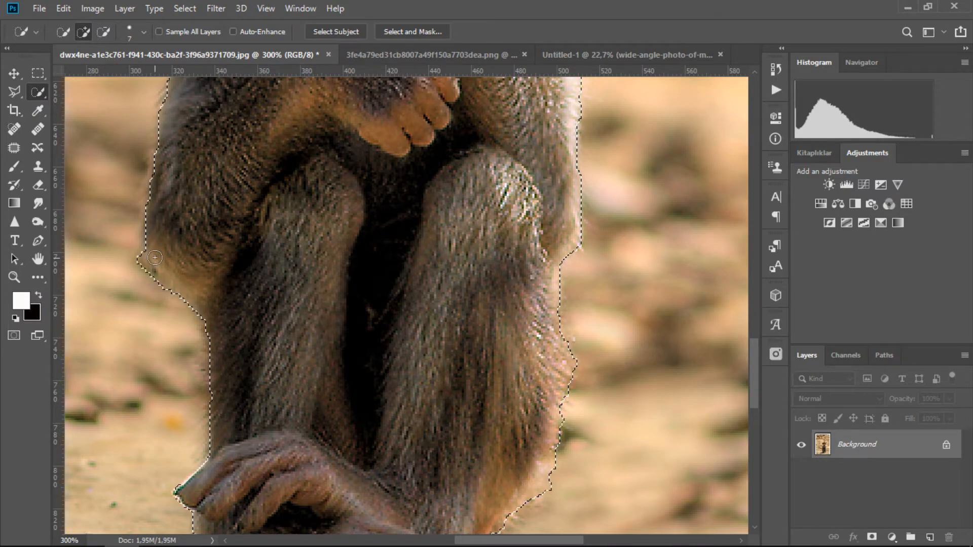
scroll(213, 314, "up", 8)
scroll(218, 347, "up", 10)
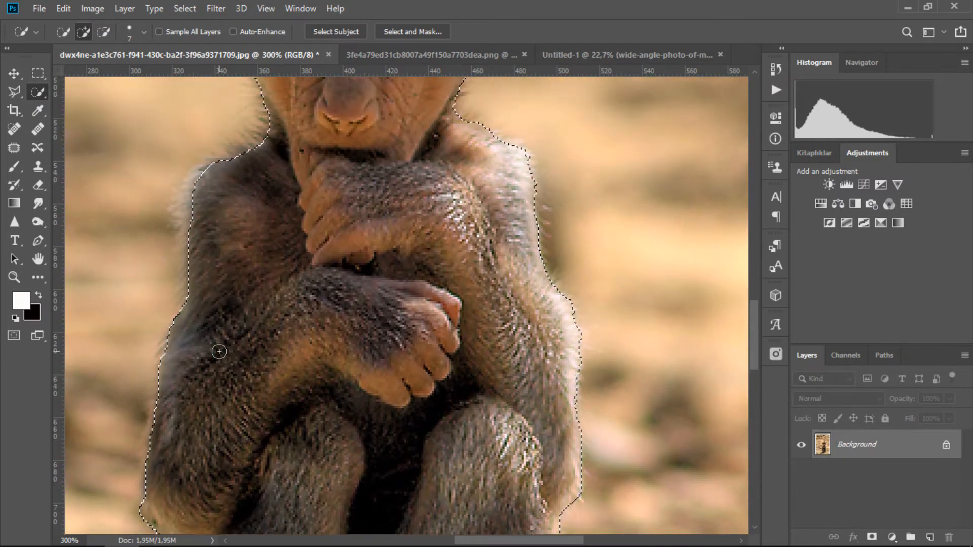
mouse_move(192, 322)
left_mouse_down()
mouse_move(186, 285)
mouse_move(200, 273)
left_mouse_up()
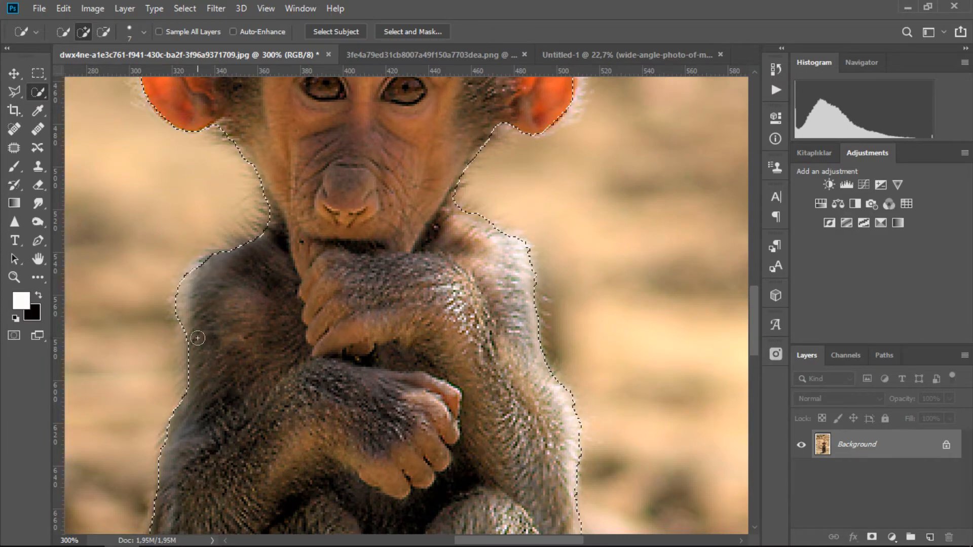
Add the outer edges of both ears and the hair along the top of the monkey's head to the selection.
scroll(239, 355, "up", 4)
scroll(266, 375, "up", 3)
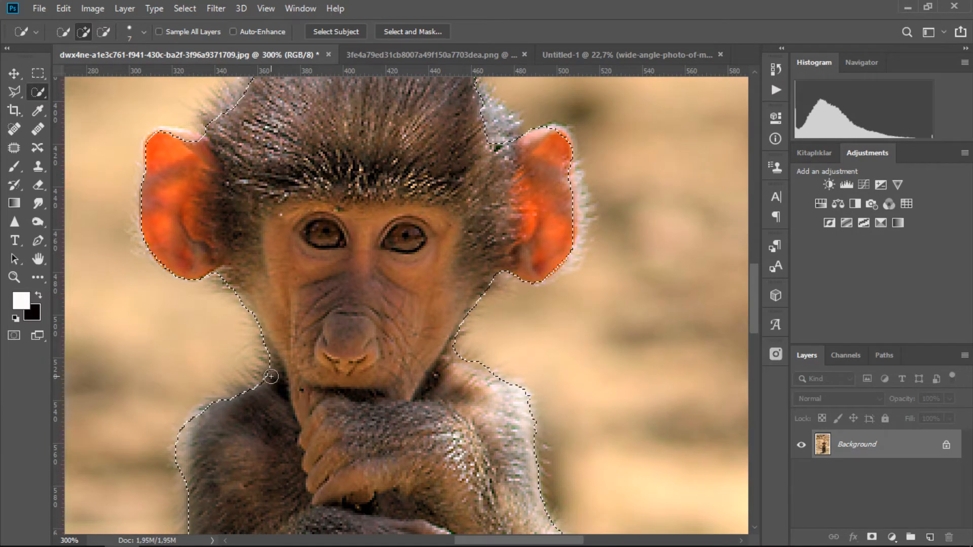
mouse_move(568, 199)
left_mouse_down()
mouse_move(570, 276)
mouse_move(548, 297)
mouse_move(568, 280)
mouse_move(561, 289)
left_mouse_up()
scroll(406, 254, "up", 2)
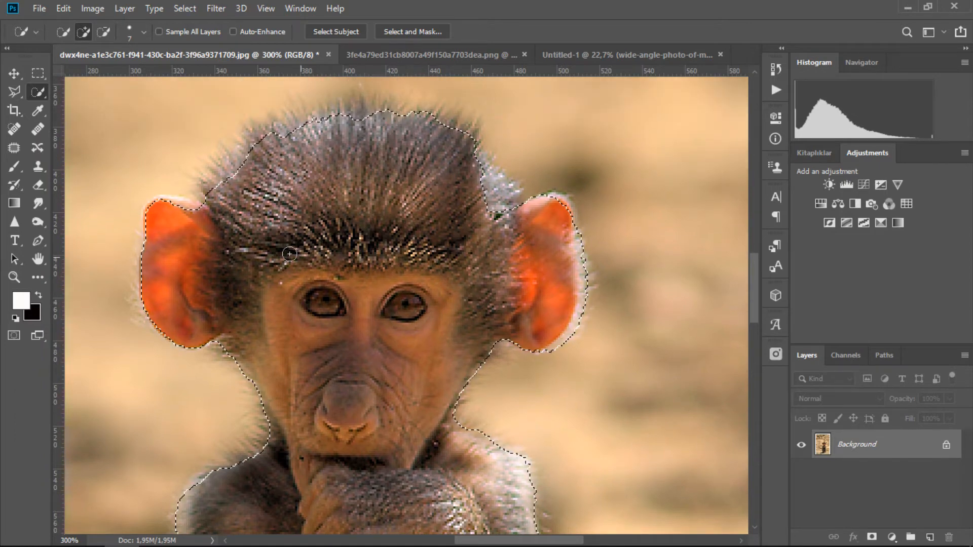
left_click_drag(183, 210, 155, 209)
mouse_move(212, 188)
left_mouse_down()
mouse_move(251, 149)
mouse_move(304, 122)
mouse_move(367, 109)
mouse_move(479, 161)
mouse_move(495, 185)
left_mouse_up()
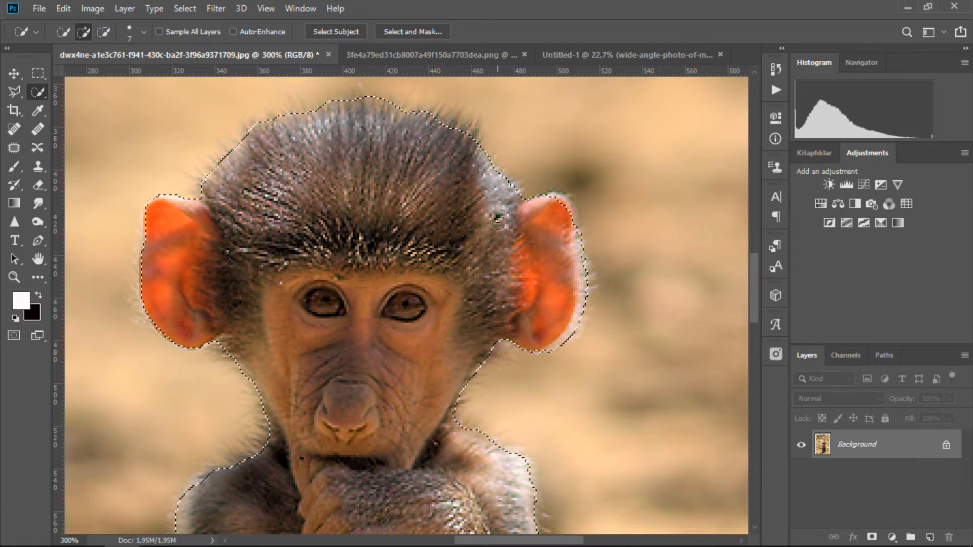
scroll(472, 188, "up", 1)
left_click_drag(464, 189, 435, 175)
scroll(426, 222, "down", 1)
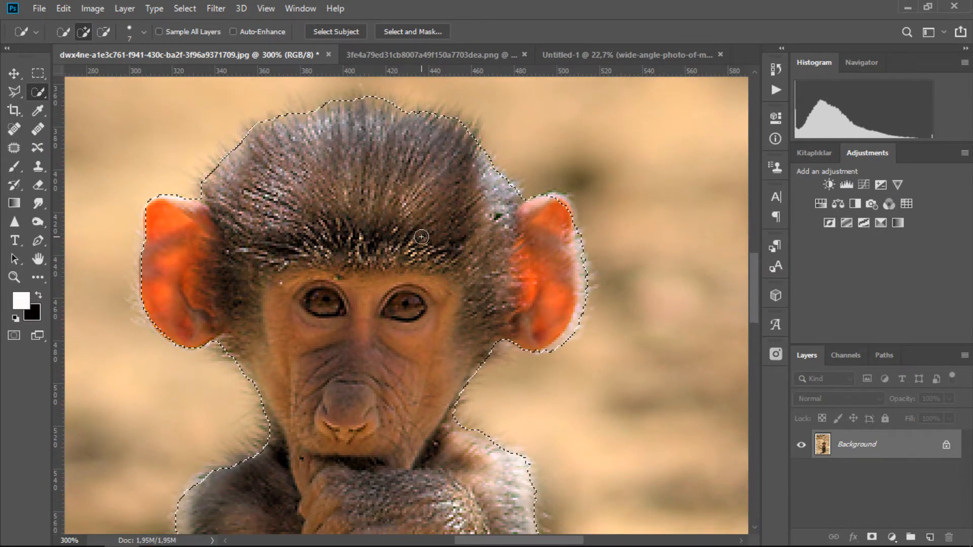
Open the monkey selection in Select and Mask for edge refinement.
scroll(425, 228, "down", 3)
scroll(421, 238, "up", 1)
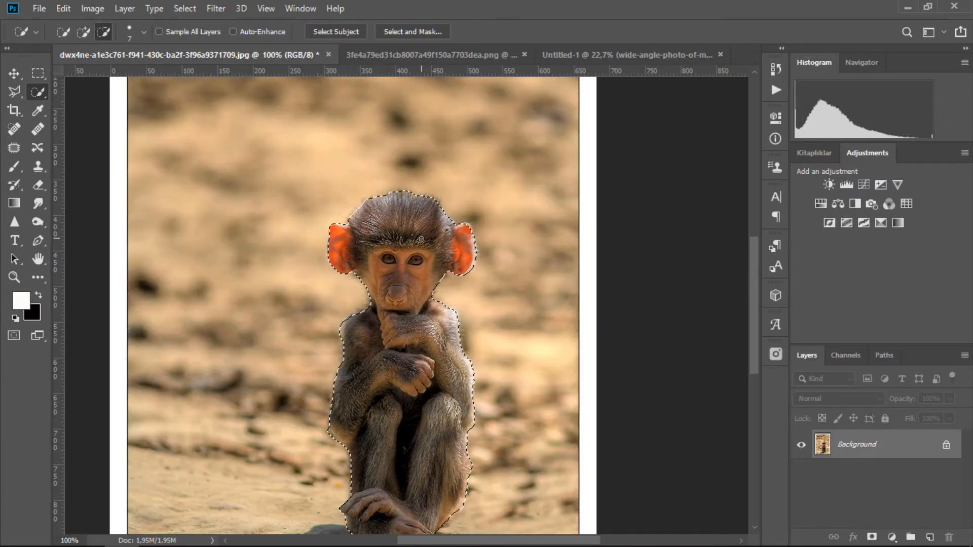
right_click(387, 237)
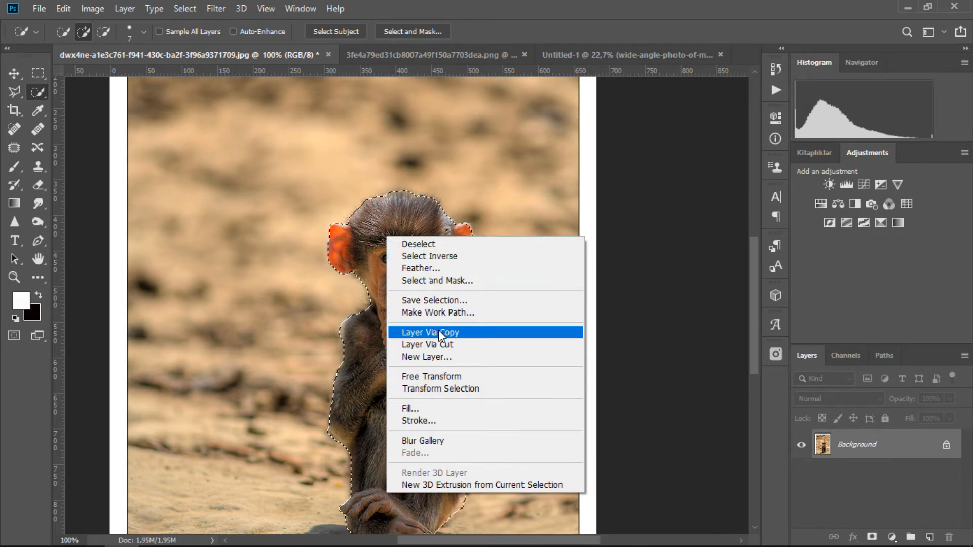
left_click(425, 280)
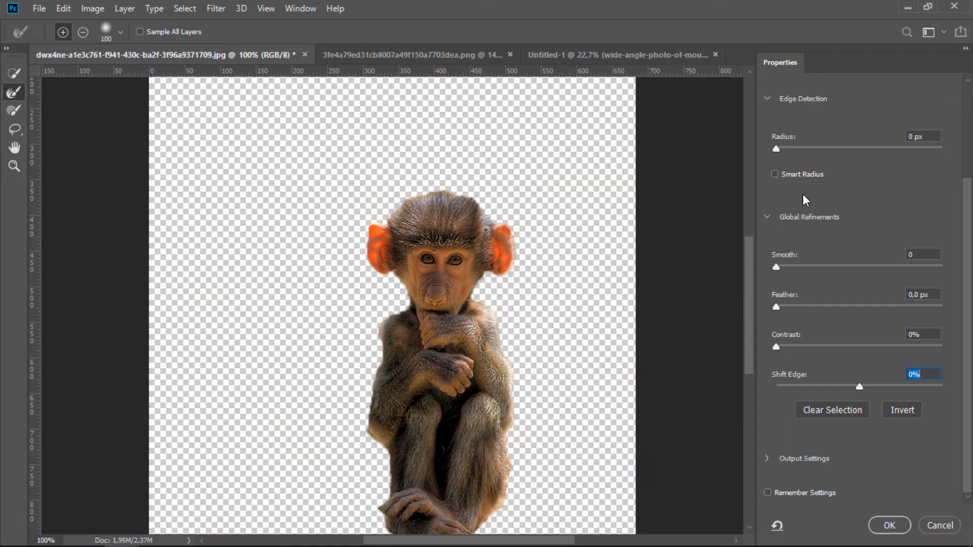
Set the edge detection radius to 5 px and the smoothing to 5 for the monkey selection, keeping the feather at 0 px.
mouse_move(777, 150)
left_mouse_down()
mouse_move(854, 151)
mouse_move(792, 148)
left_mouse_up()
type("5")
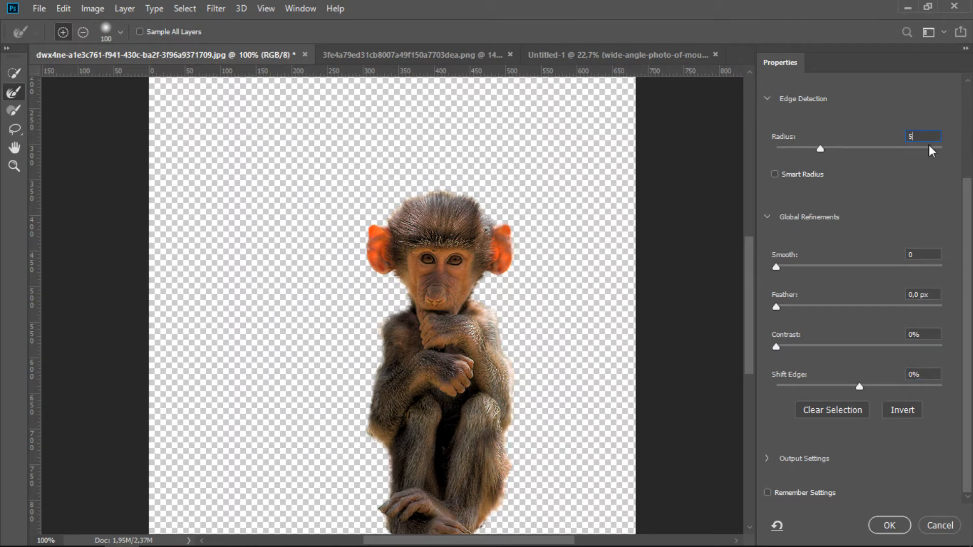
key("Tab")
type("5")
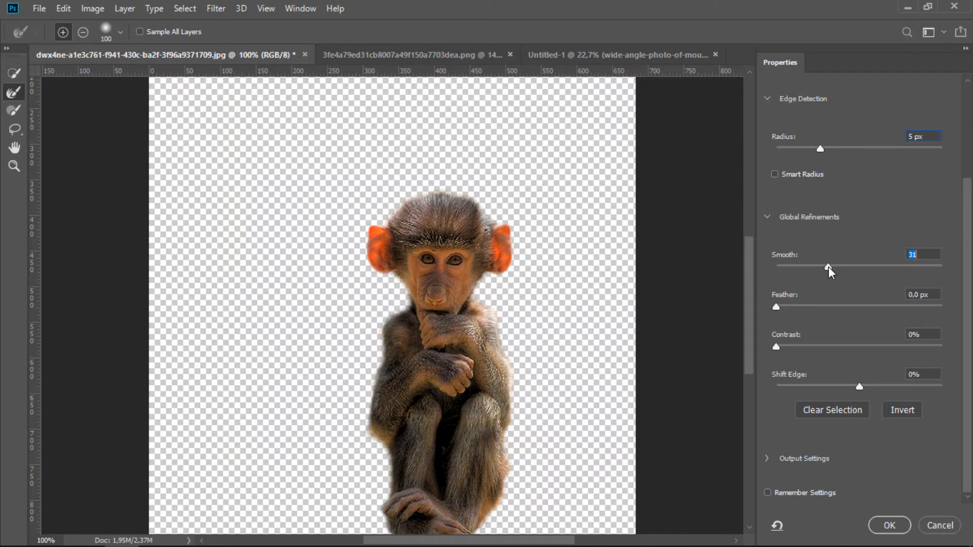
left_click_drag(780, 310, 732, 312)
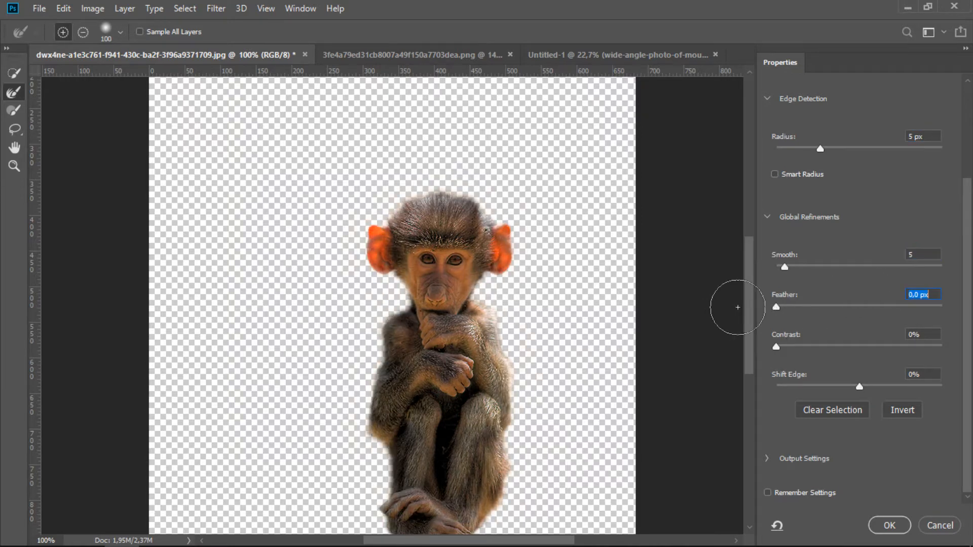
Set Shift Edge to 20% with contrast kept at 0%, and apply the refined monkey selection.
mouse_move(777, 345)
left_mouse_down()
mouse_move(843, 346)
mouse_move(776, 345)
left_mouse_up()
left_click_drag(860, 387, 874, 386)
double_click(931, 374)
type("10")
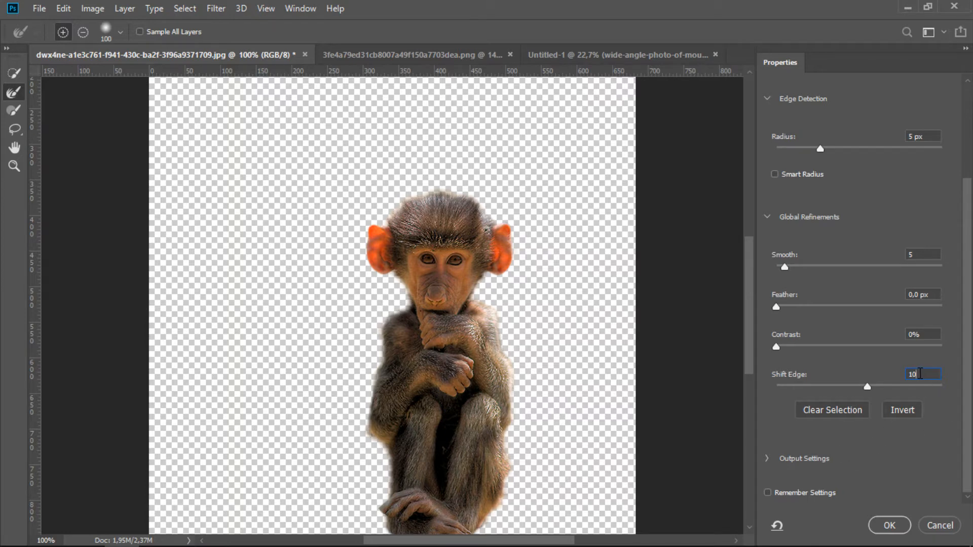
type("20")
left_click(892, 526)
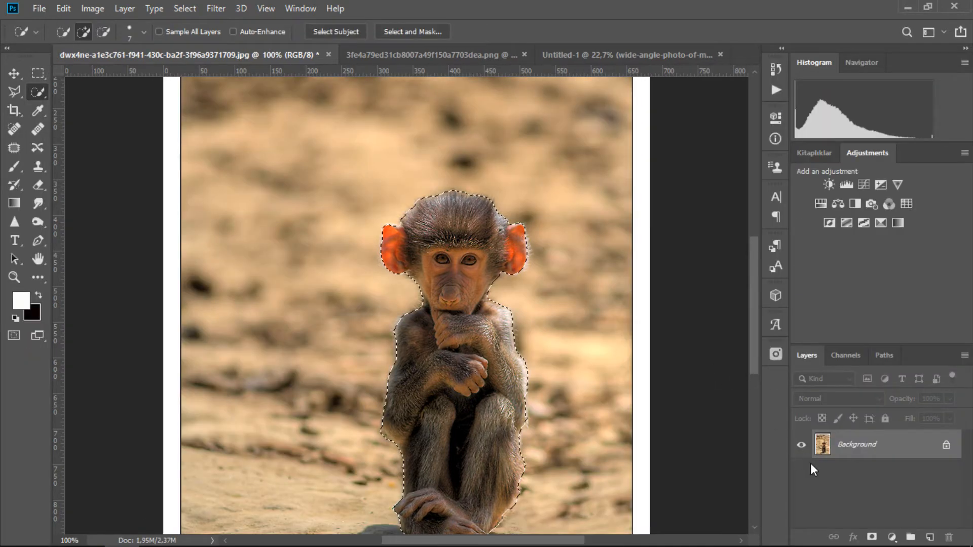
Mask out the monkey's background with a layer mask and bring the cut-out monkey into the Untitled-1 mountain document.
left_click(871, 538)
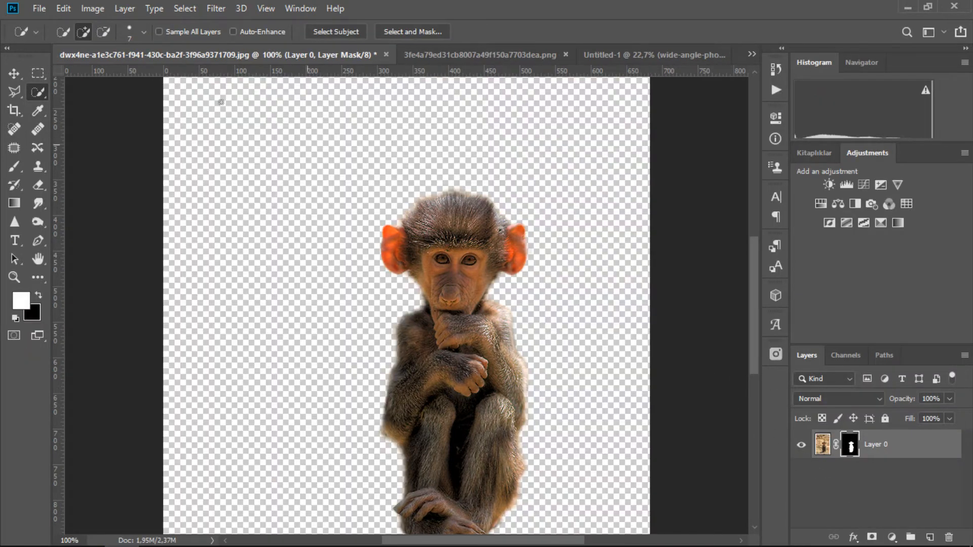
key("v")
left_click_drag(466, 249, 415, 315)
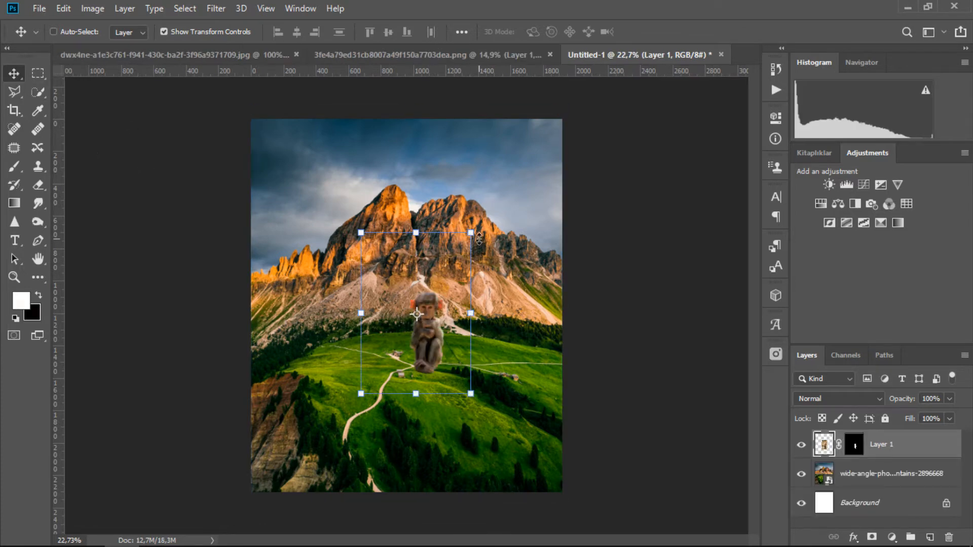
Scale the monkey proportionally to about 202%, seat it on the green hill in front of the mountains, and apply the transform.
left_click_drag(469, 236, 568, 92)
left_click_drag(519, 298, 476, 347)
left_click_drag(471, 346, 471, 343)
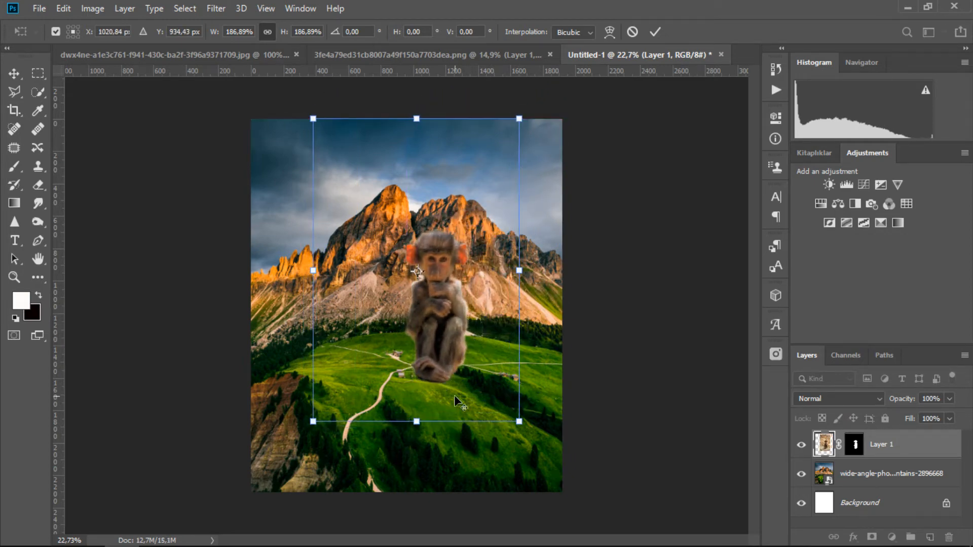
scroll(454, 394, "up", 3, "alt")
left_click_drag(444, 309, 441, 314)
scroll(441, 315, "down", 1)
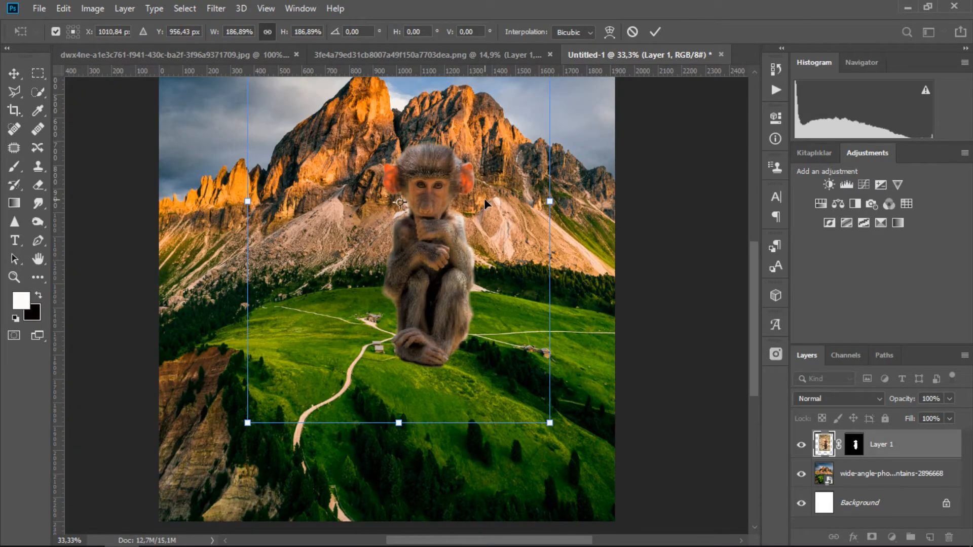
scroll(505, 211, "down", 1)
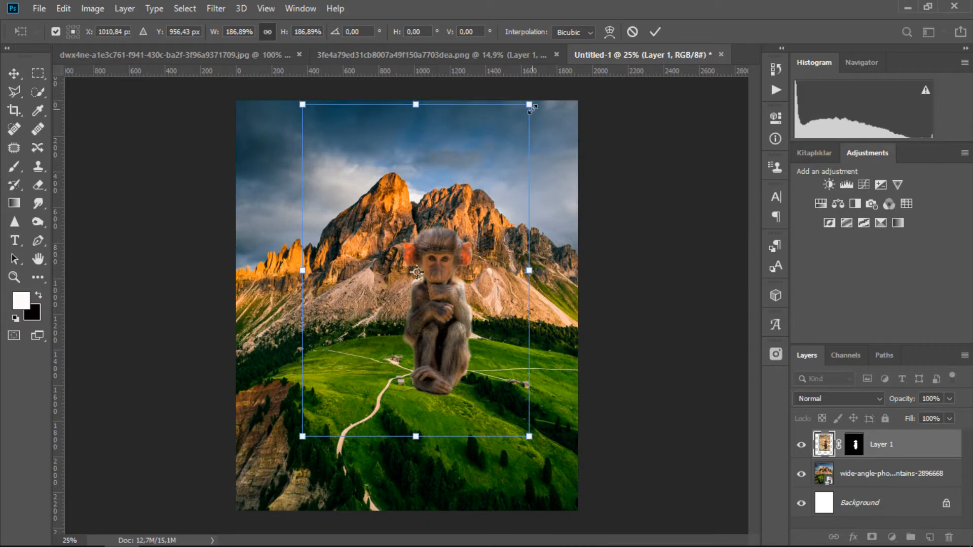
left_click_drag(530, 104, 545, 77)
left_click_drag(486, 286, 478, 288)
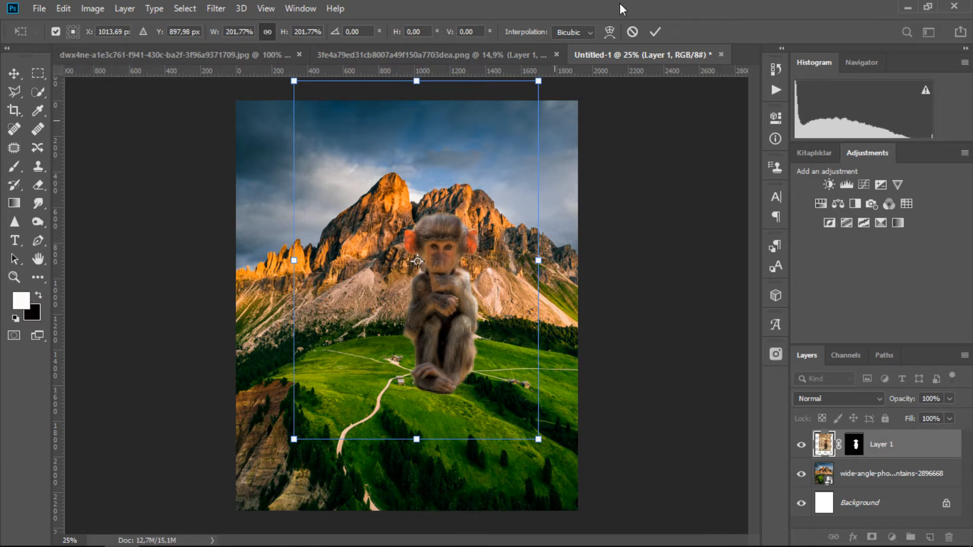
left_click(654, 33)
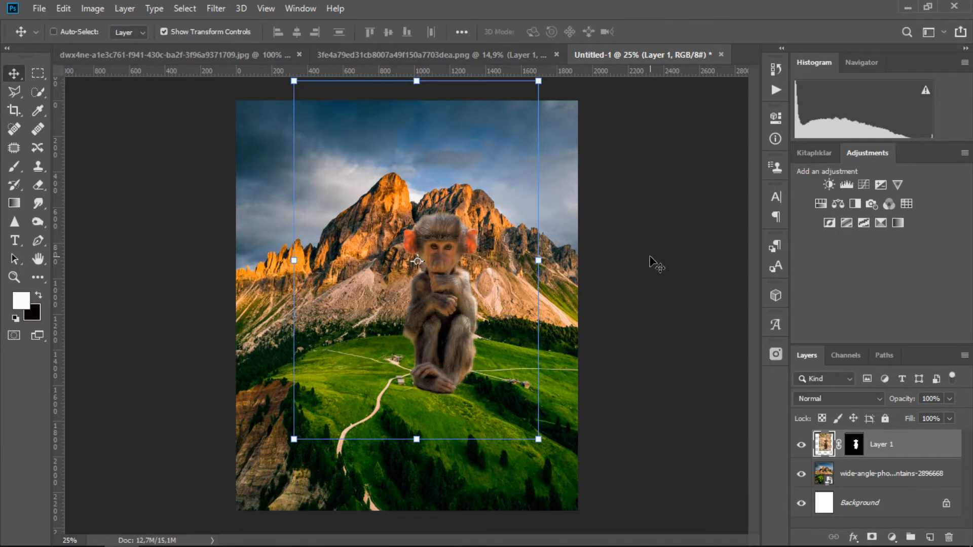
Enlarge the layer list area and duplicate the monkey's layer, Layer 1.
left_click(37, 73)
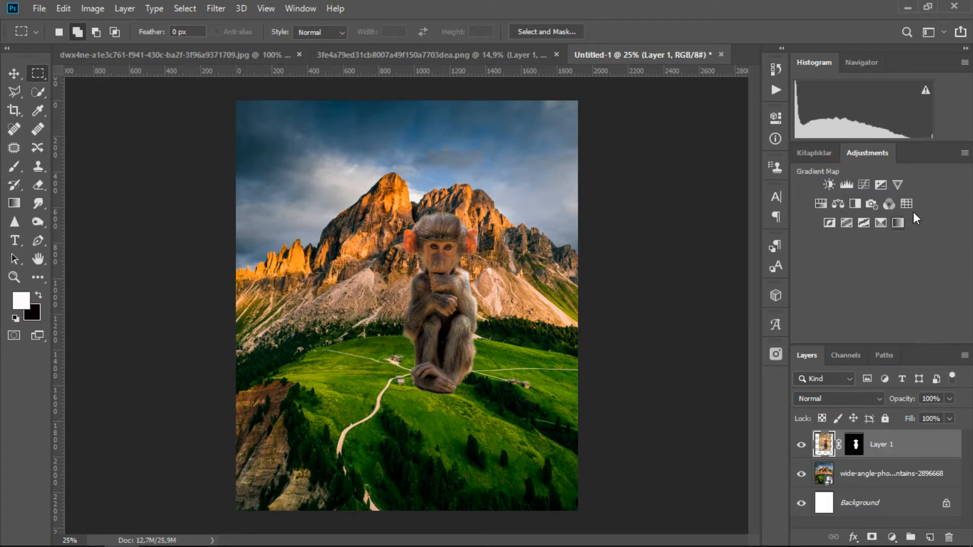
left_click_drag(910, 345, 906, 235)
left_click_drag(884, 347, 930, 536)
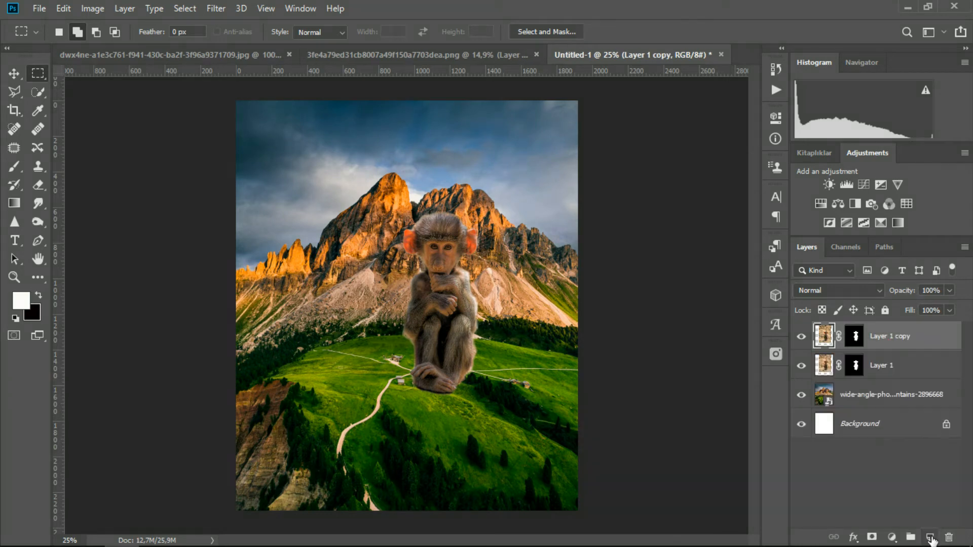
Rotate the monkey copy so it leans away to the original's left with the feet meeting, and place its layer beneath Layer 1.
left_click(14, 75)
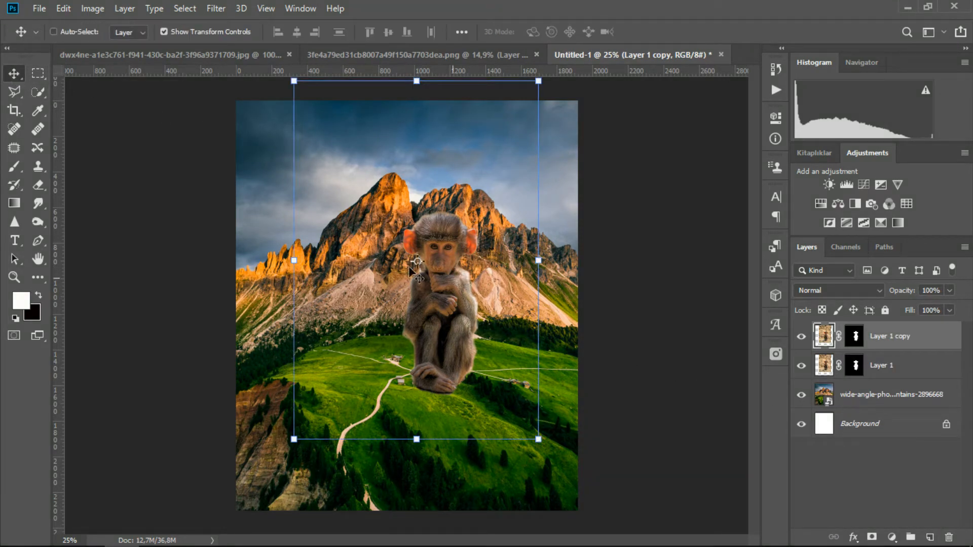
key("ctrl+minus")
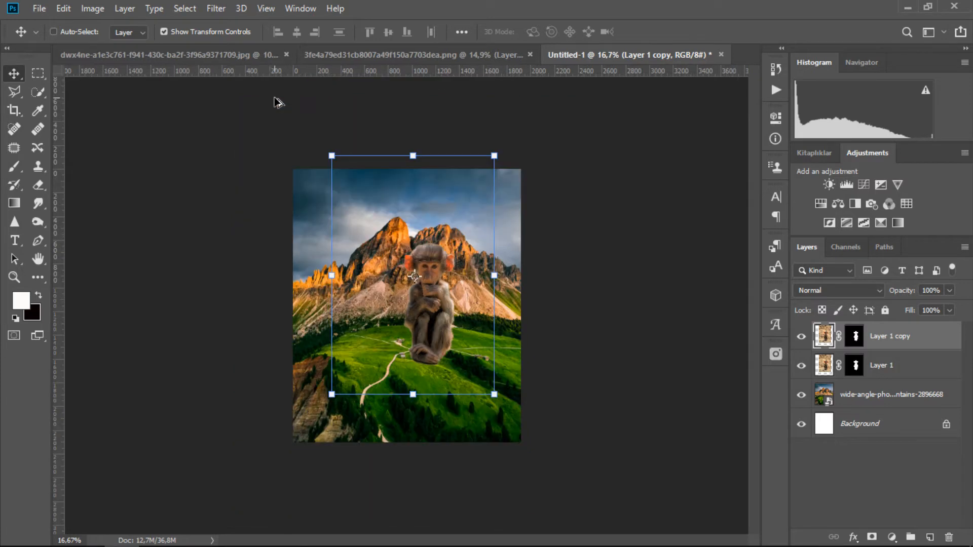
key("ctrl+plus")
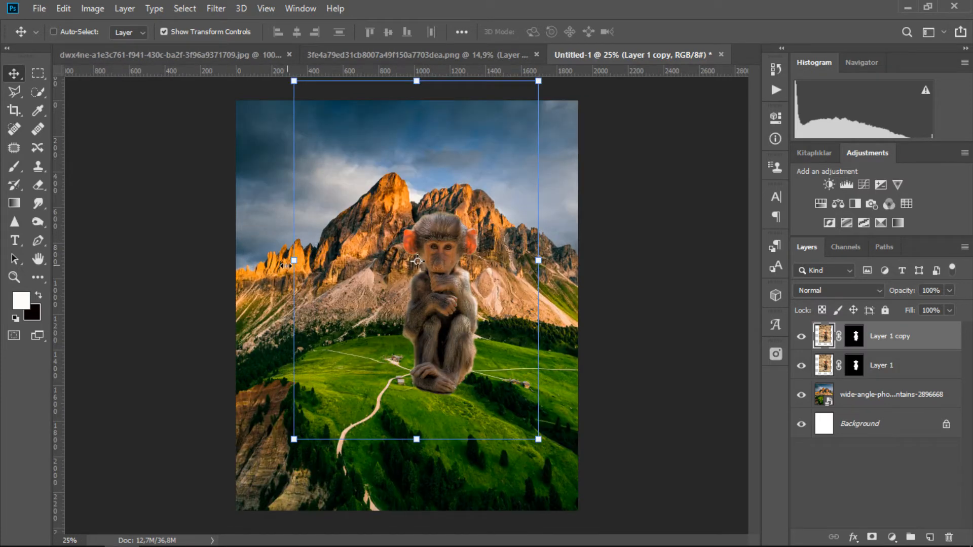
left_click_drag(282, 449, 441, 446)
left_click_drag(493, 343, 422, 319)
key("Return")
left_click_drag(887, 351, 893, 381)
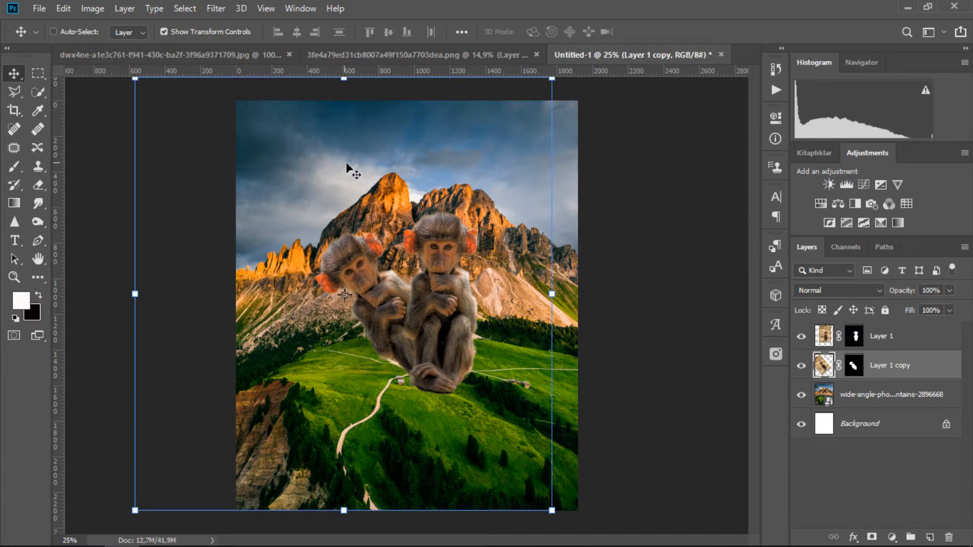
Shrink the leaning monkey copy to about 83% width and 72% height, keeping its feet tucked behind the original monkey.
left_click_drag(550, 79, 424, 182)
left_click_drag(424, 511, 479, 491)
left_click_drag(404, 408, 447, 388)
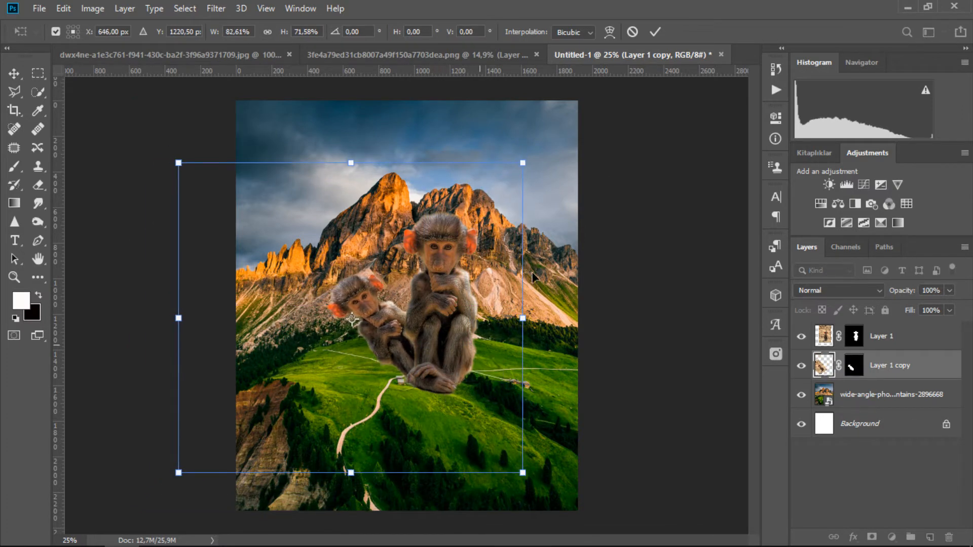
Warp the leaning copy into a flatter cast-shadow shape lying back toward the mountain slope, and apply the transform.
left_click(609, 32)
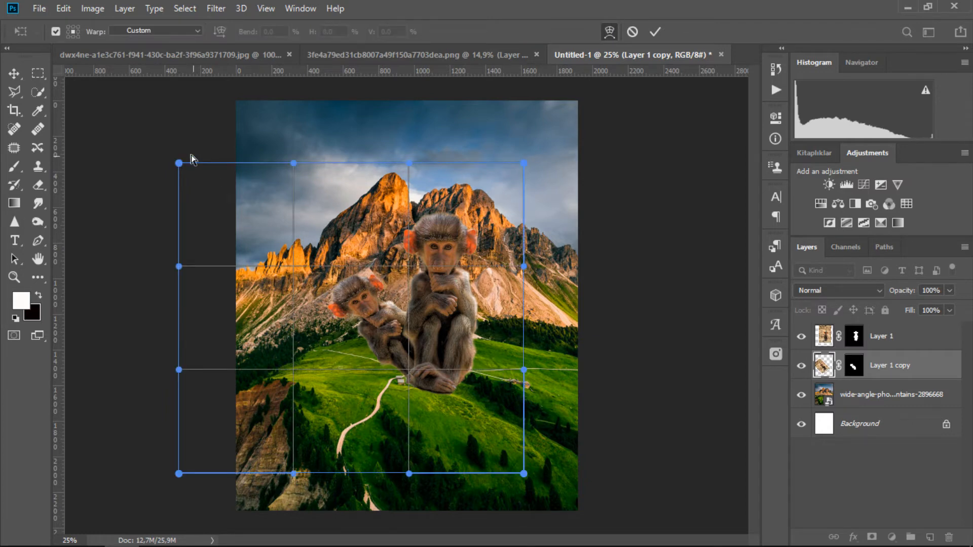
left_click_drag(179, 163, 89, 160)
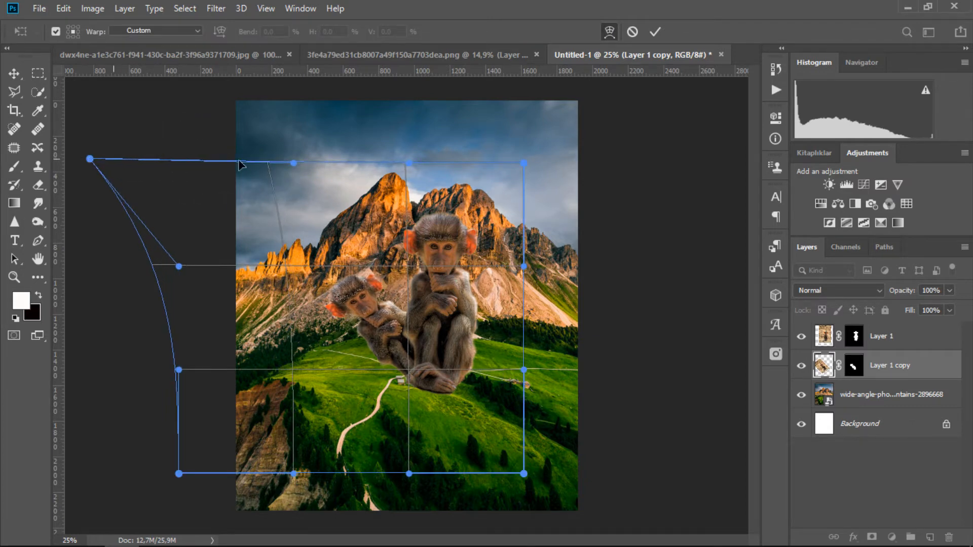
left_click_drag(528, 169, 240, 235)
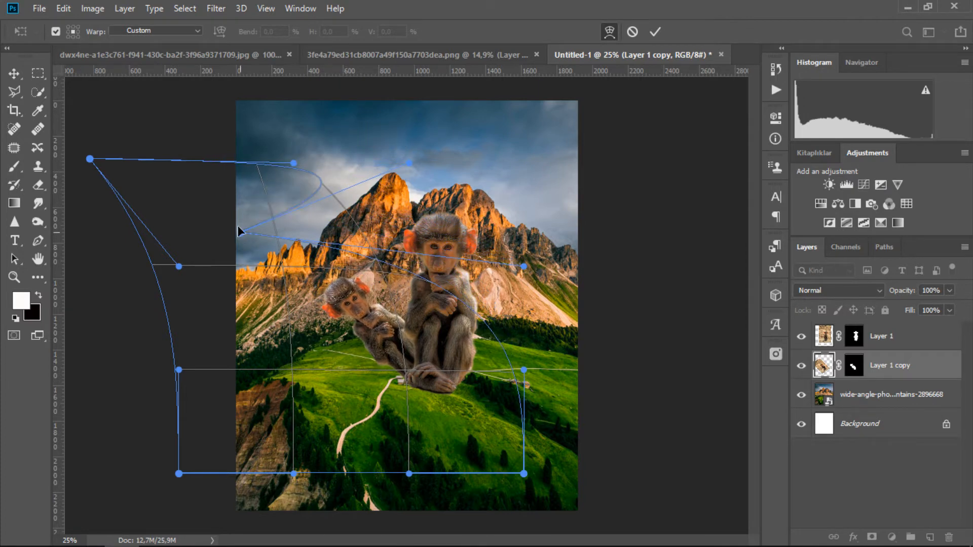
left_click_drag(256, 169, 175, 209)
left_click_drag(177, 478, 278, 336)
left_click_drag(372, 322, 375, 320)
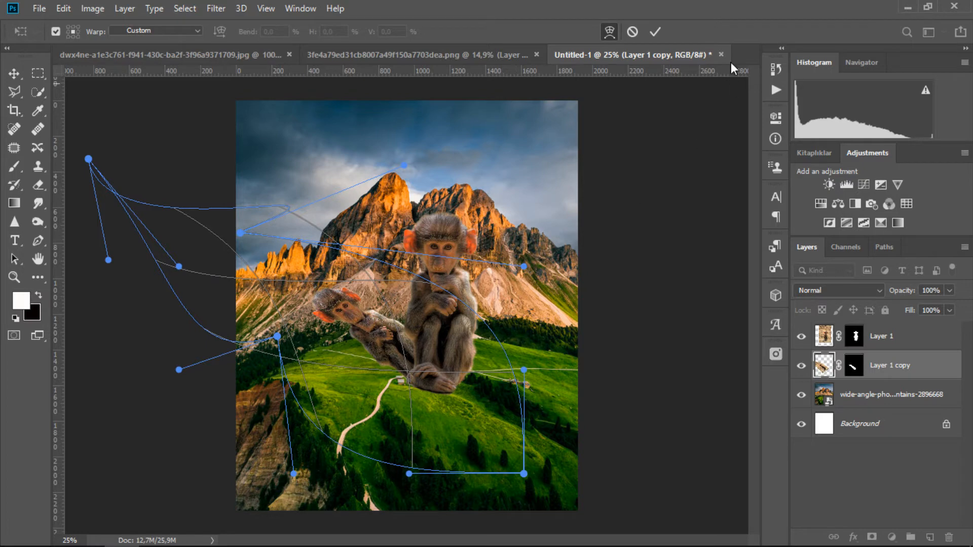
left_click(656, 32)
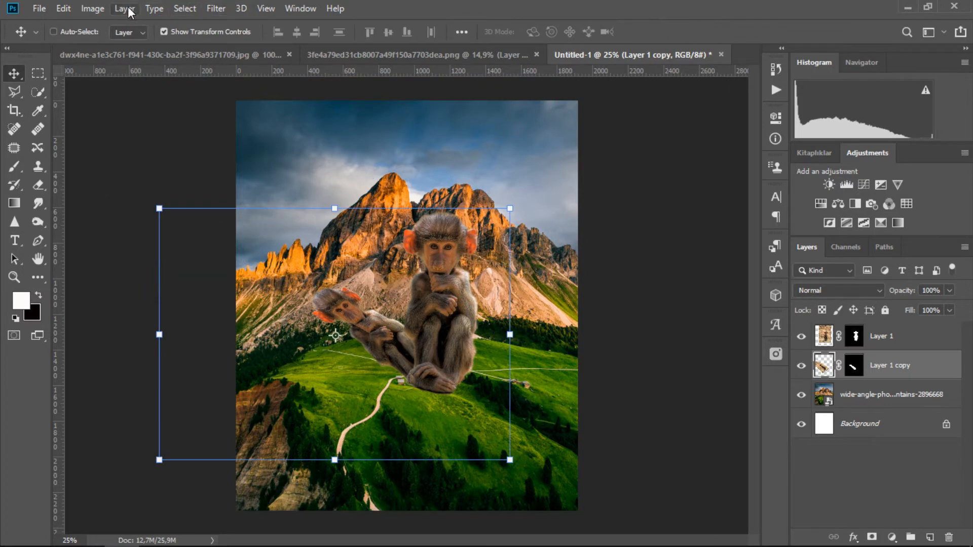
Turn the monkey copy solid black using Levels with the output white level at 0, and set the layer's opacity to 50%.
left_click(124, 9)
mouse_move(94, 10)
mouse_move(196, 46)
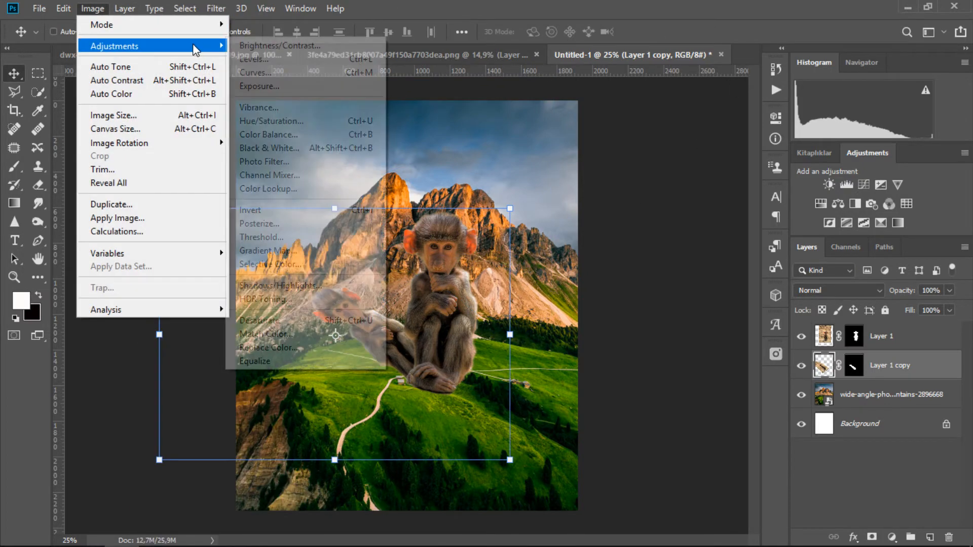
left_click(256, 59)
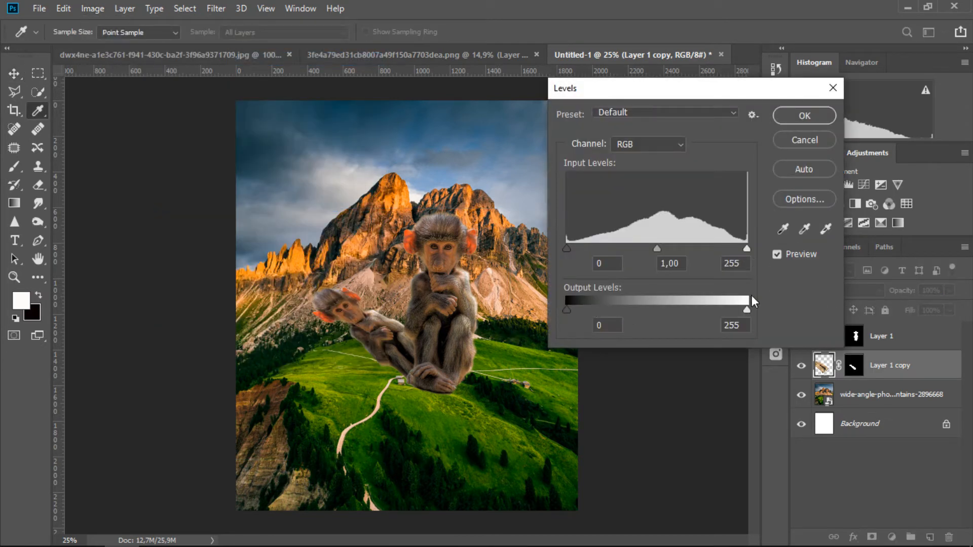
left_click_drag(746, 310, 567, 311)
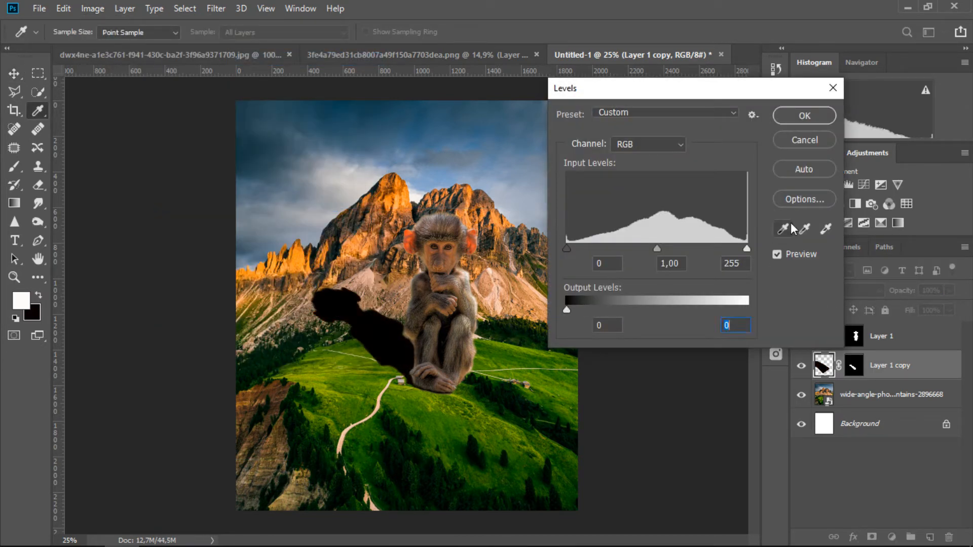
left_click(804, 117)
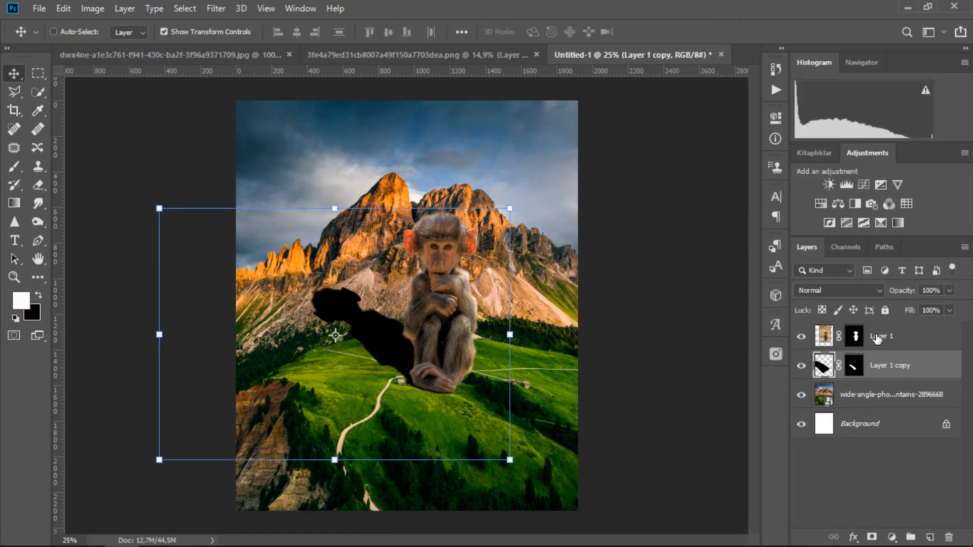
left_click_drag(901, 293, 870, 303)
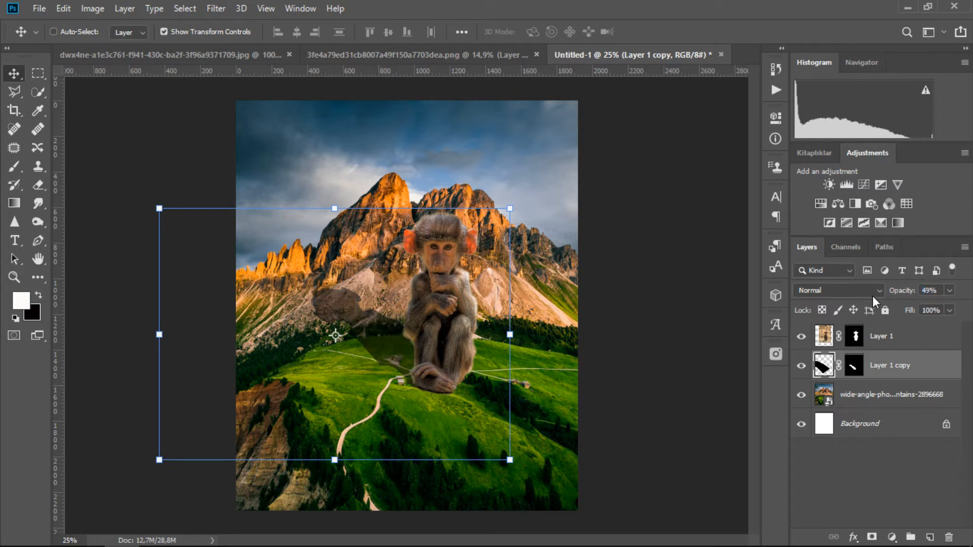
type("50")
Warp the shadow again so its head and body flatten toward the hillside, and apply the transform.
left_click(160, 208)
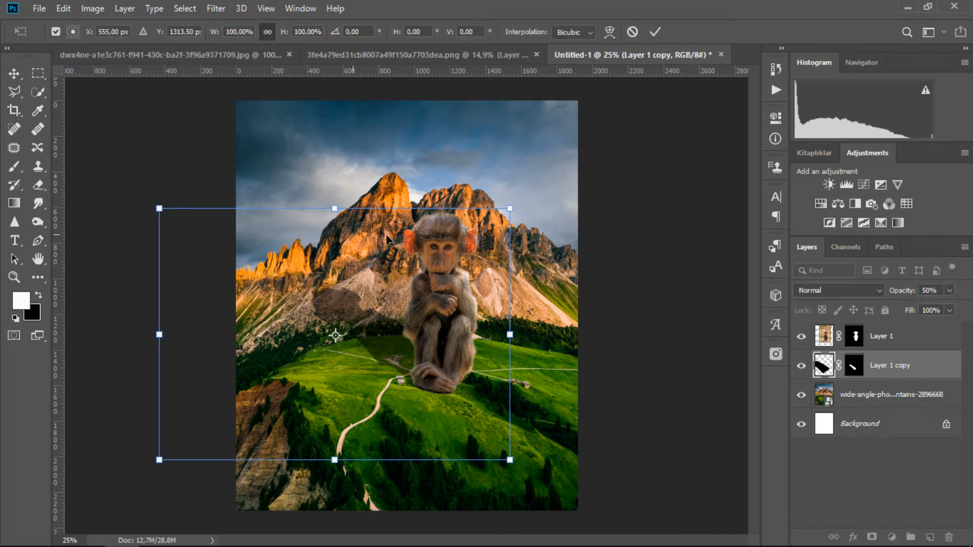
left_click(610, 32)
left_click_drag(385, 215, 354, 284)
left_click_drag(269, 386, 278, 378)
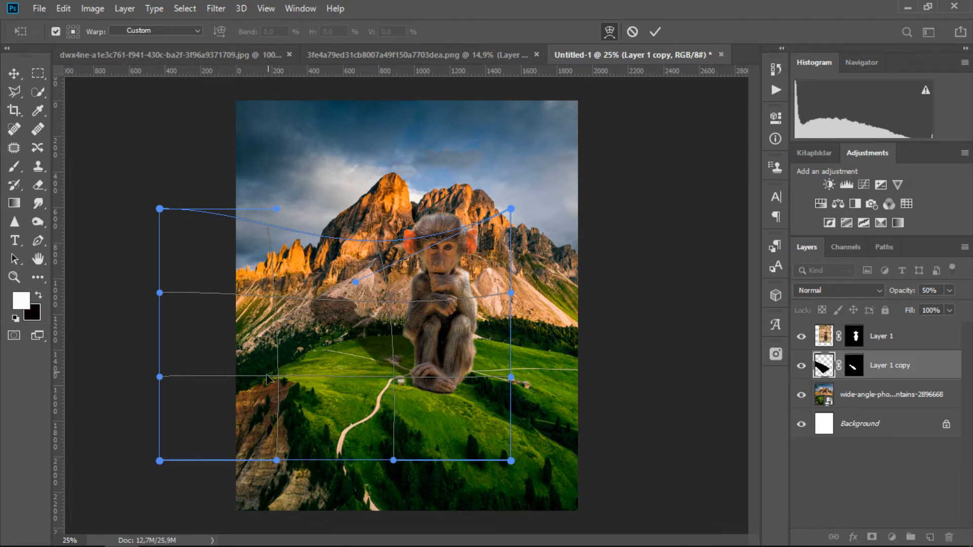
left_click_drag(160, 461, 273, 388)
left_click_drag(160, 293, 185, 324)
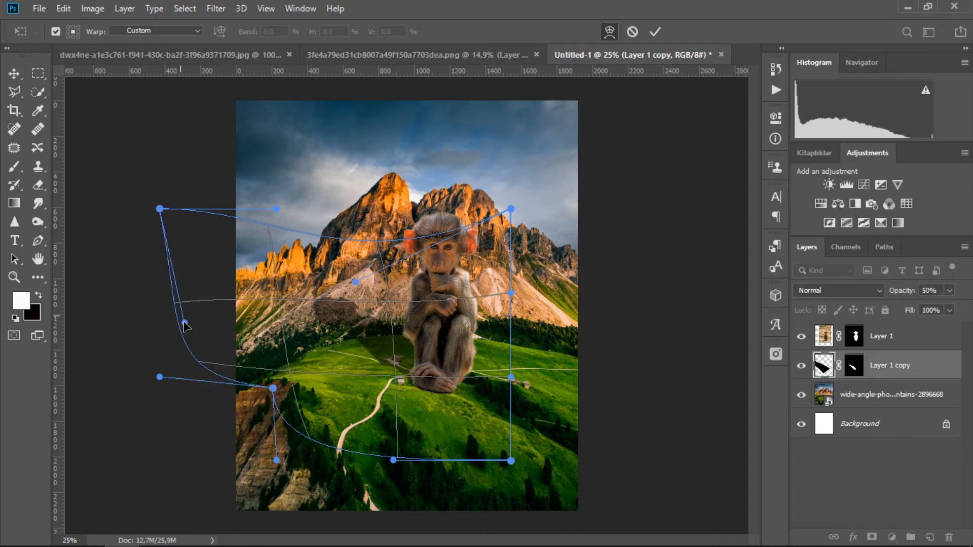
left_click_drag(507, 214, 445, 362)
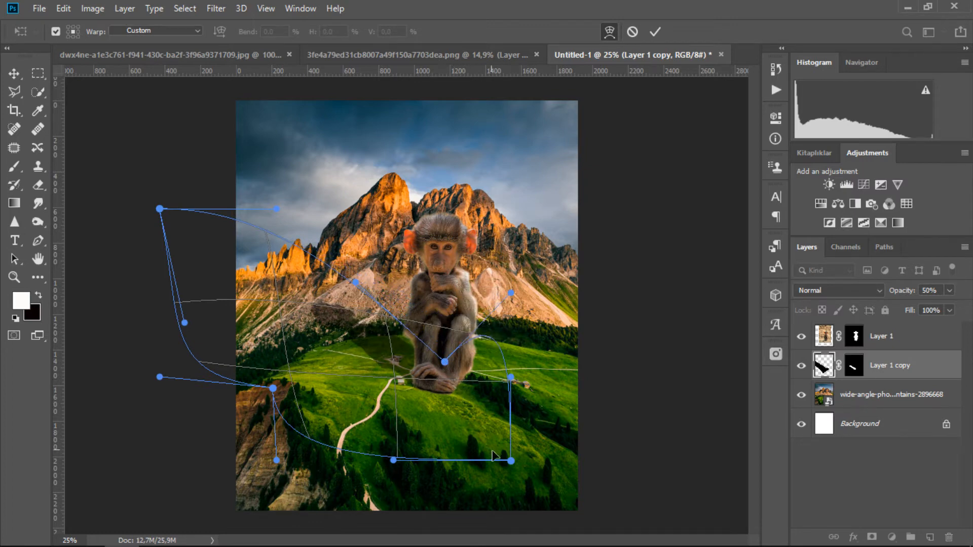
left_click(654, 32)
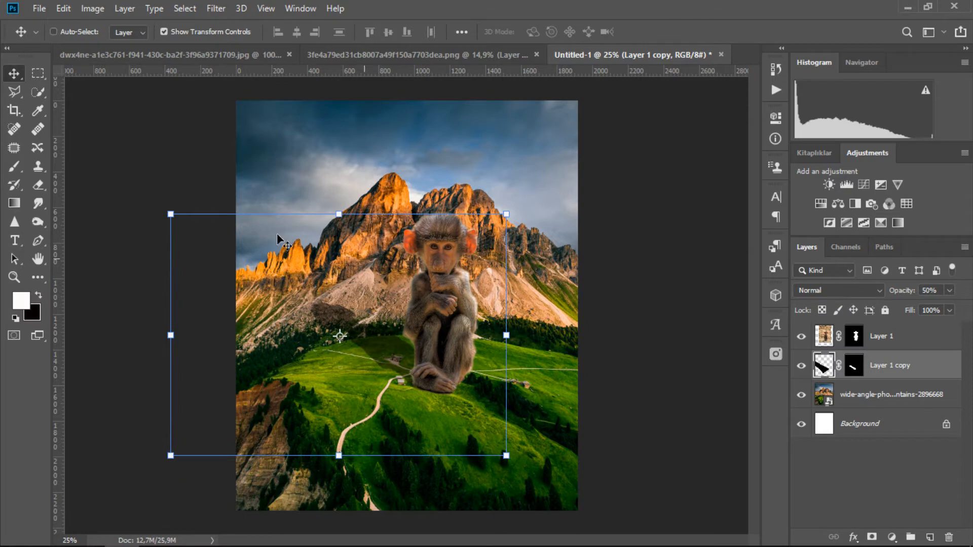
Cut away the part of the shadow below the diagonal from its head to the monkey's feet using a polygonal selection, and deselect.
left_click(13, 93)
left_click(463, 410)
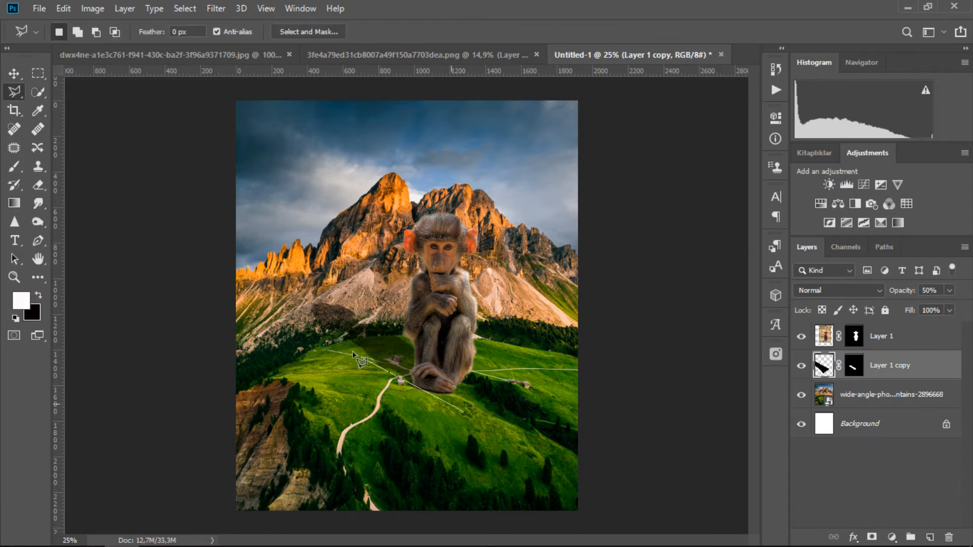
left_click(286, 303)
left_click(286, 393)
left_click(426, 422)
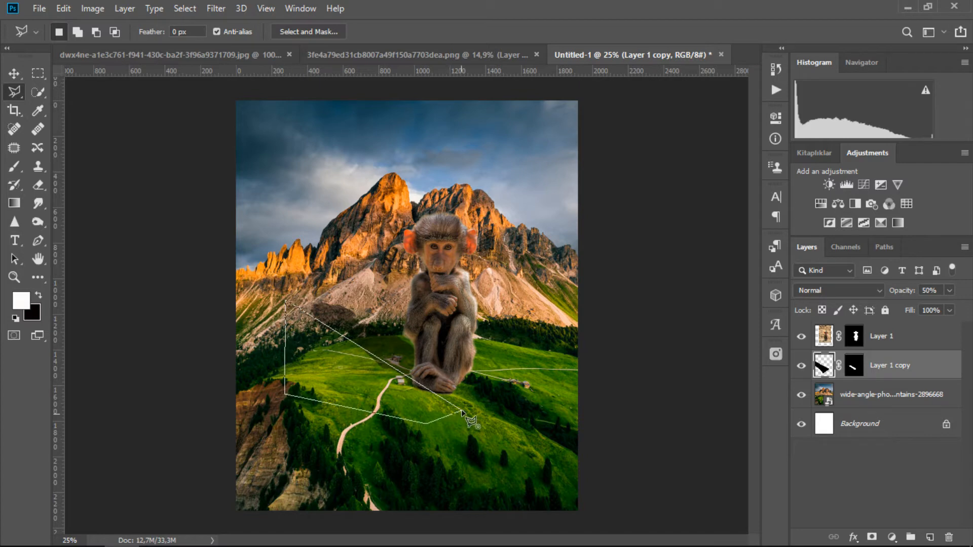
left_click(463, 411)
key("Delete")
key("ctrl+d")
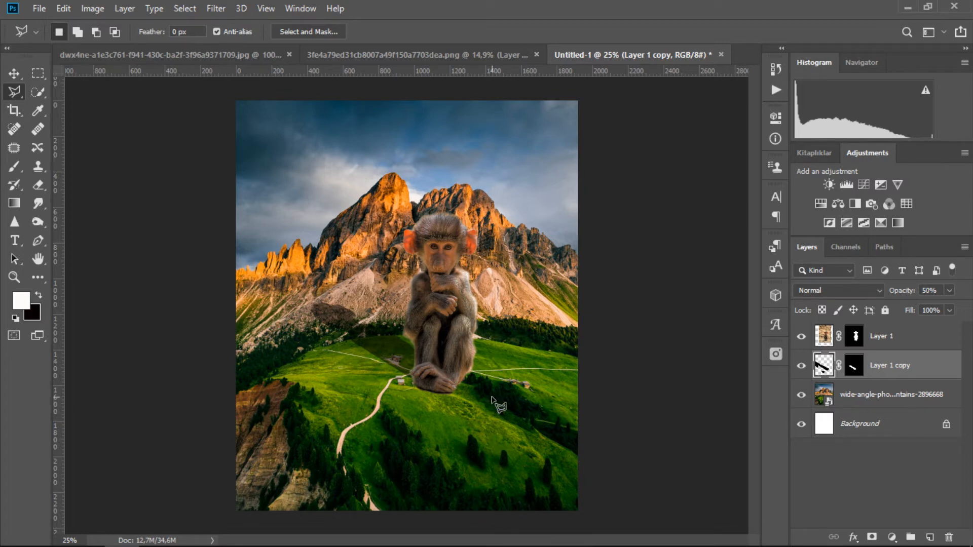
Bring the blue balloon bunch from its own document into the mountain composite as a layer beneath the monkey.
left_click(450, 45)
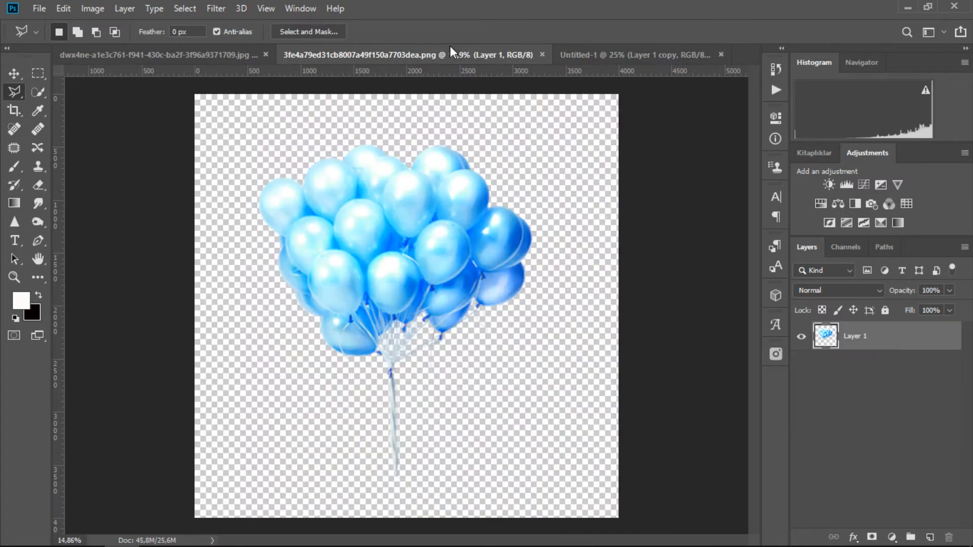
left_click(13, 73)
left_click_drag(482, 251, 488, 144)
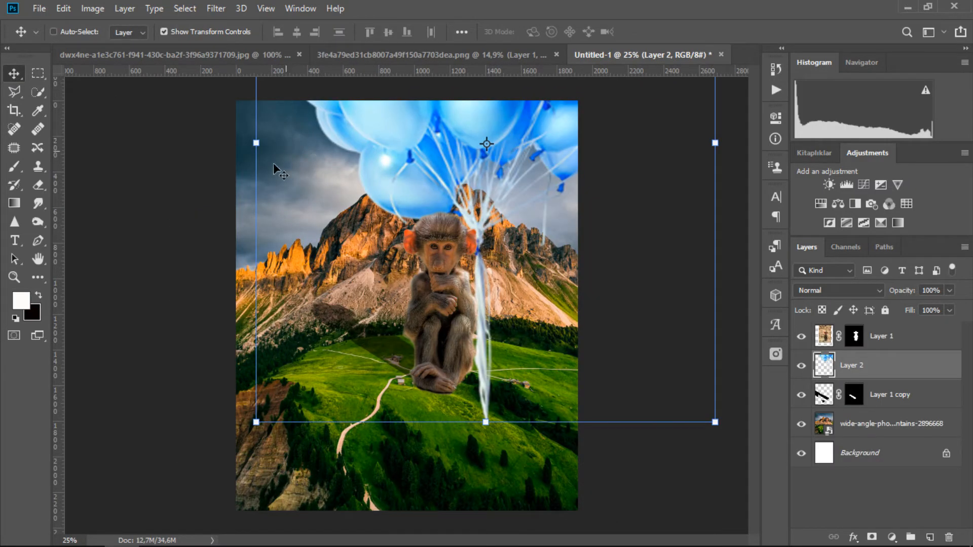
Shrink the balloon bunch proportionally to about 8% and place it in the sky above the monkey's head.
left_click_drag(252, 422, 469, 158)
left_click_drag(545, 144, 411, 290)
left_click_drag(338, 305, 461, 155)
left_click_drag(559, 123, 540, 214)
left_click_drag(446, 247, 488, 179)
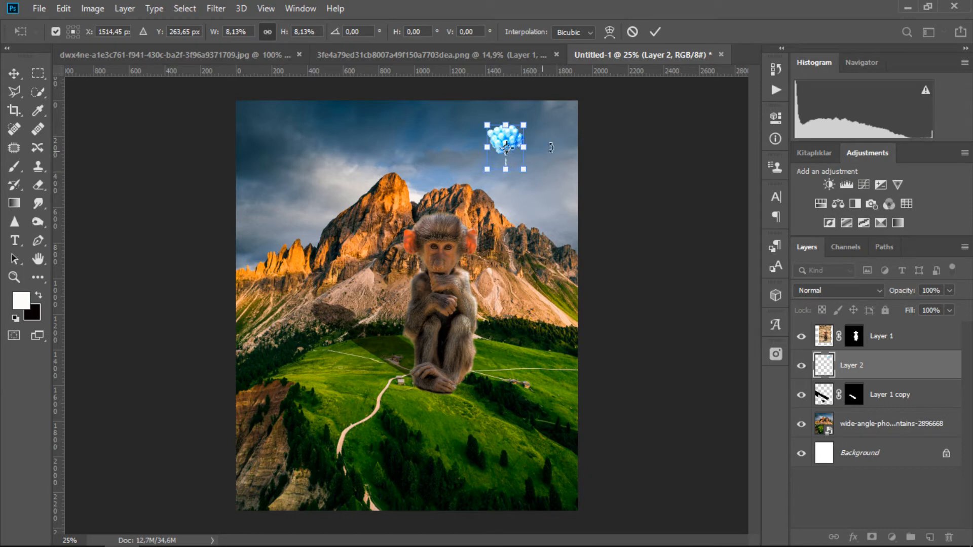
Flip the balloons horizontally, shift them slightly toward the mountain peak, and apply the transform.
right_click(509, 135)
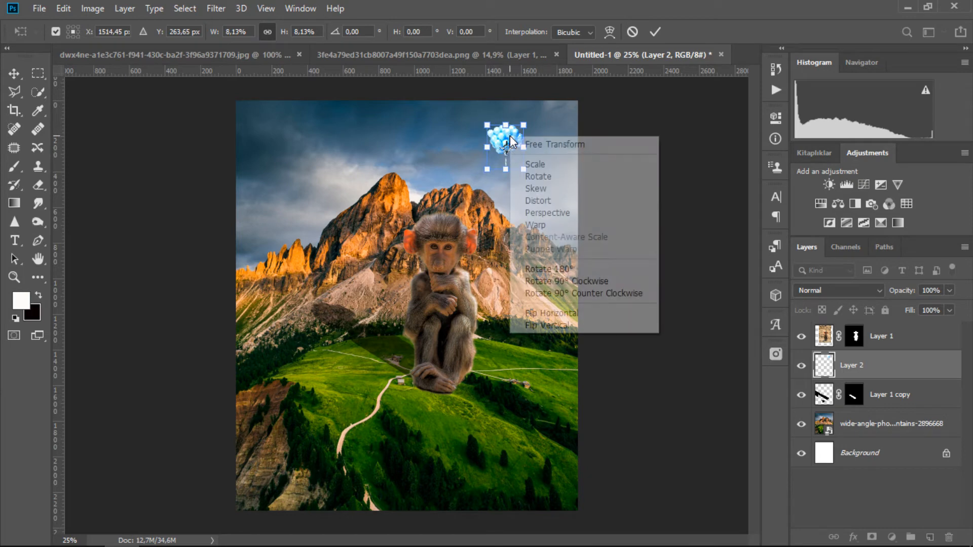
left_click(531, 314)
left_click_drag(515, 133, 495, 146)
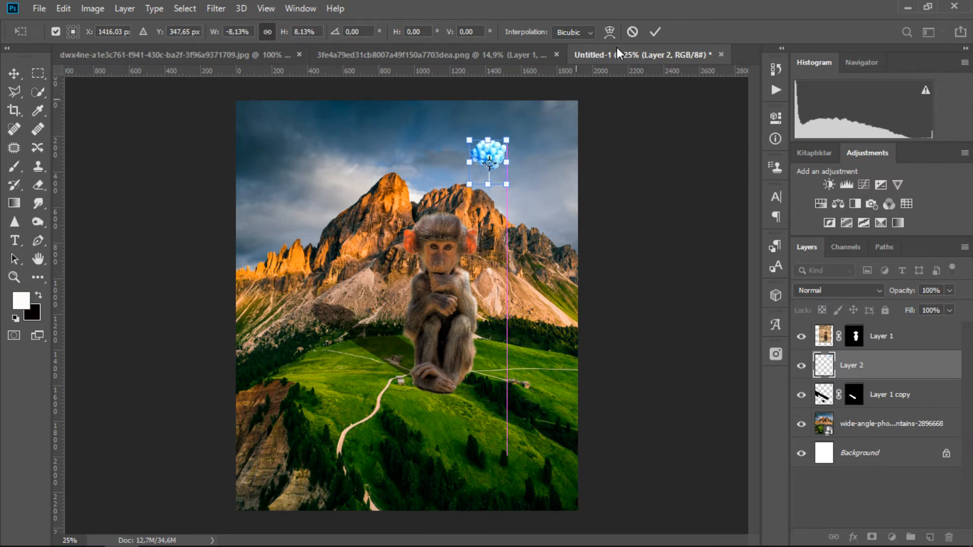
left_click(654, 31)
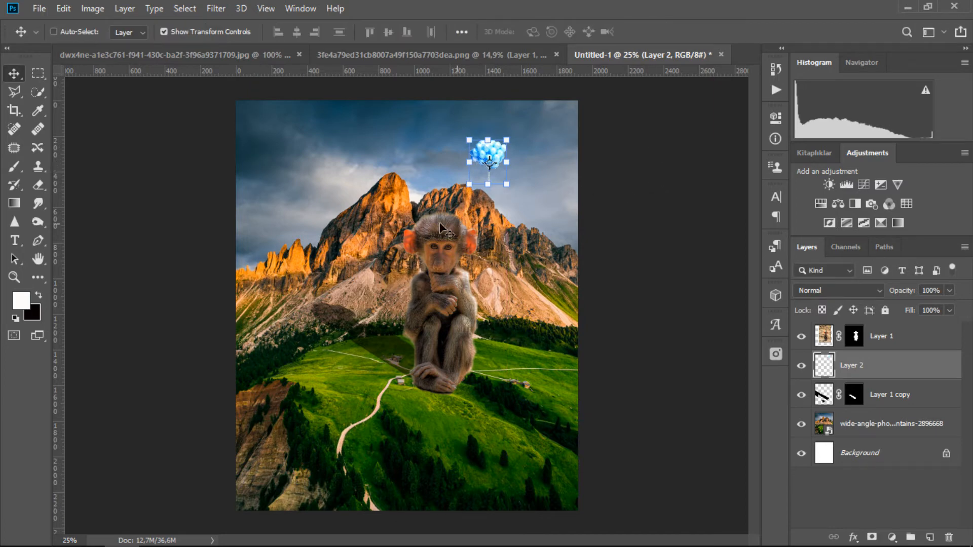
Create an empty layer above the monkey layer and set the Brush tool's size to 5 px.
left_click(38, 73)
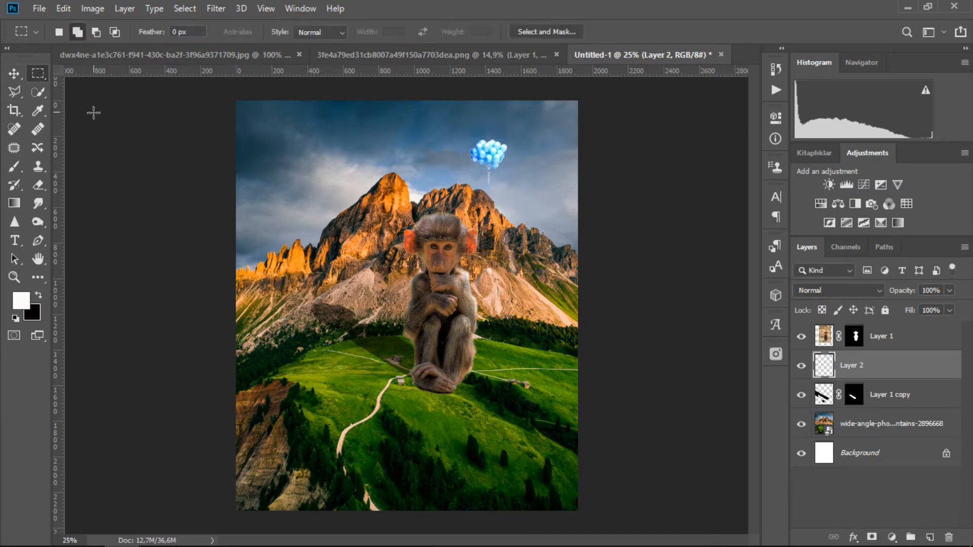
left_click(900, 337)
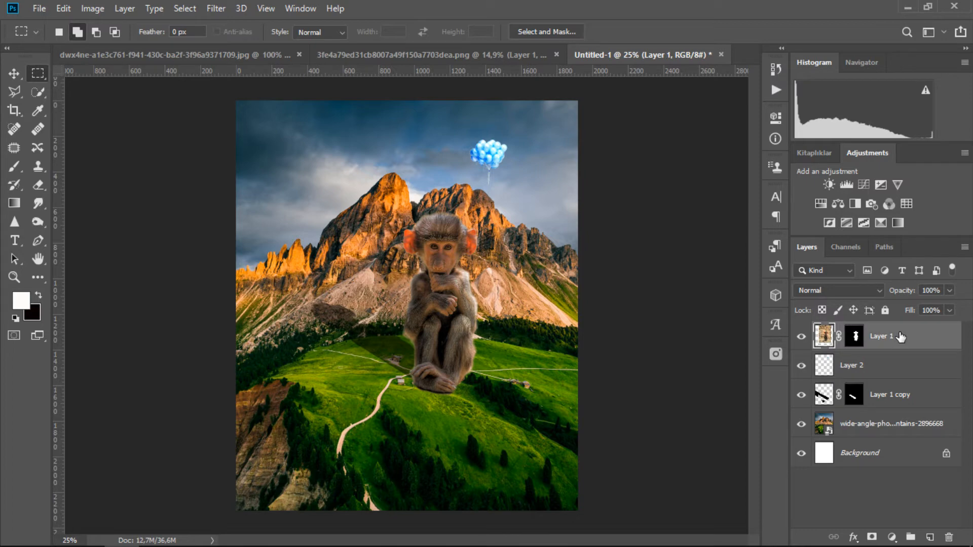
left_click(930, 536)
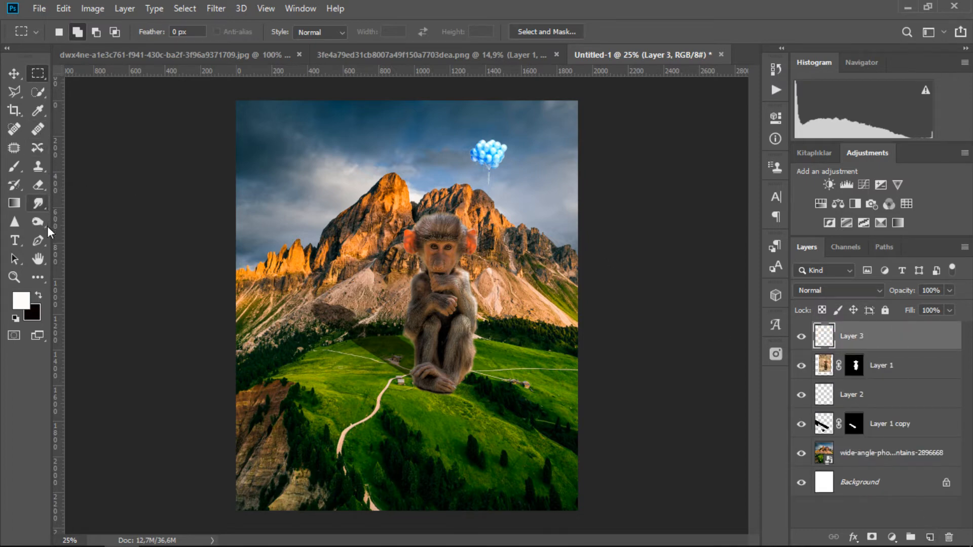
left_click(14, 166)
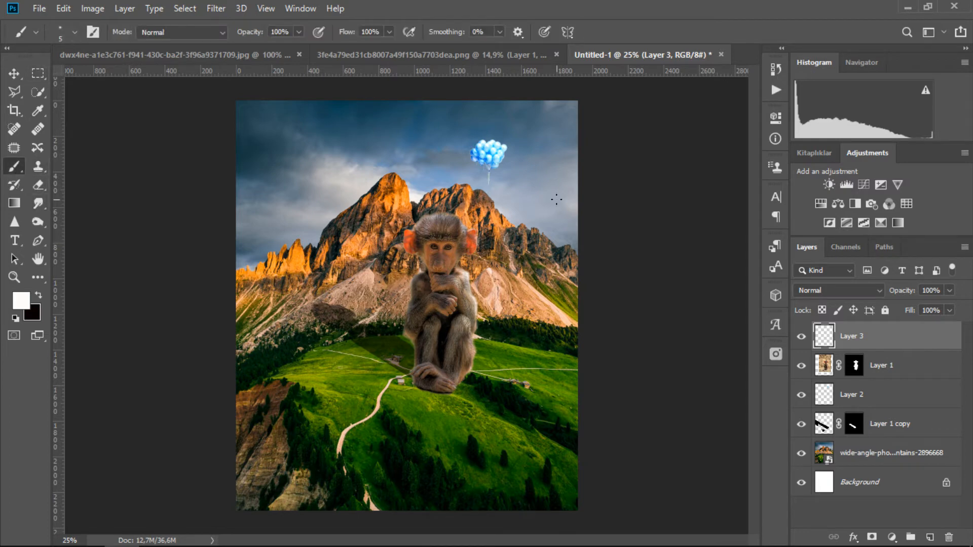
left_click(74, 34)
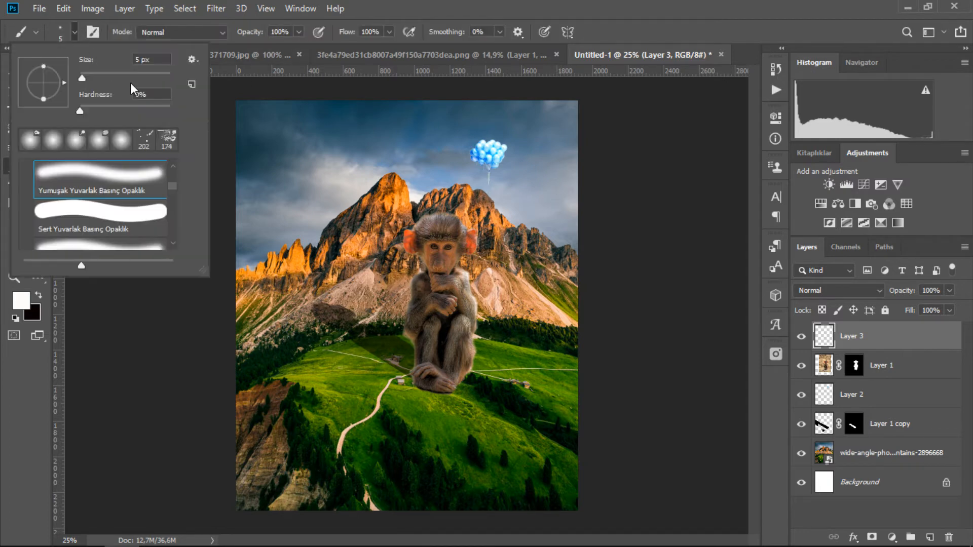
type("5")
key("Return")
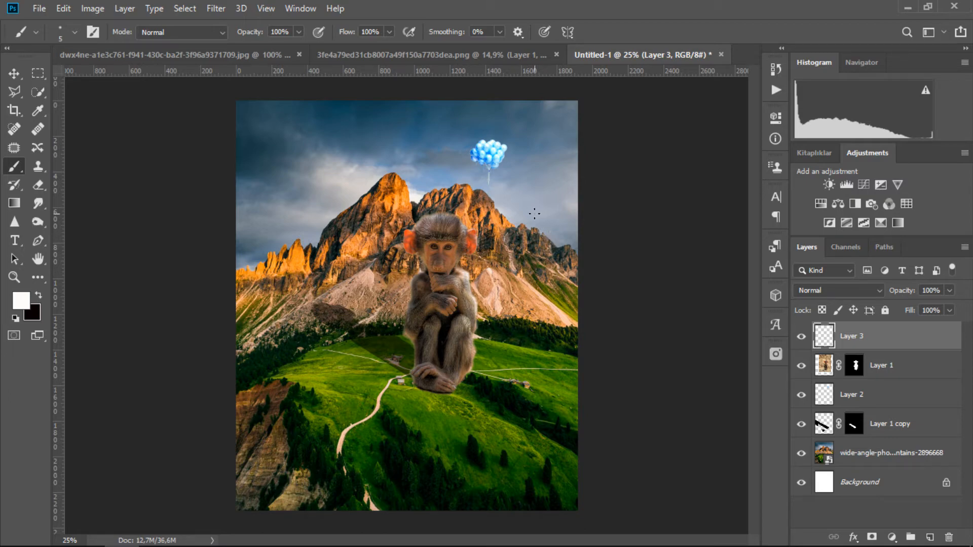
Paint a white string from the balloons' knot down to the monkey's lower hand, ending in a small loop below the fingers.
scroll(501, 190, "up", 3)
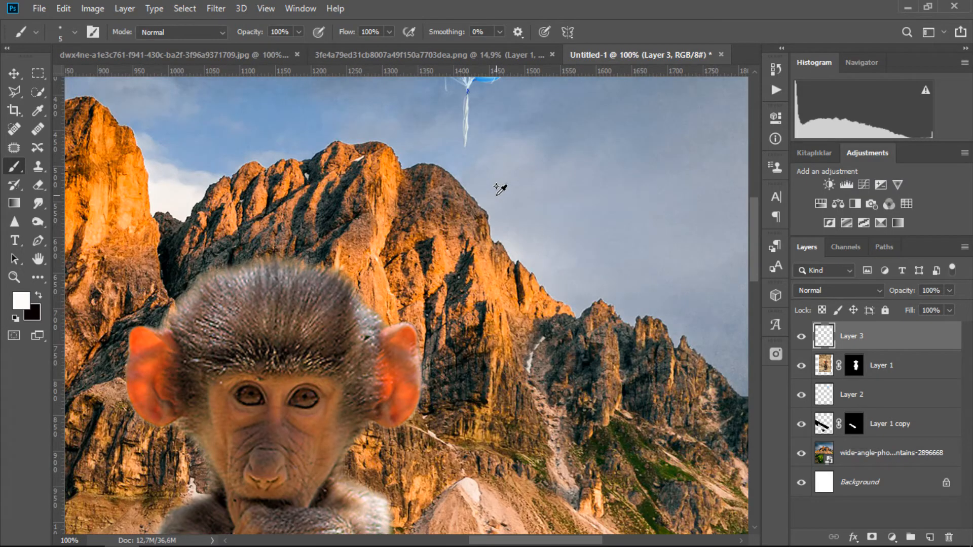
scroll(504, 195, "down", 2)
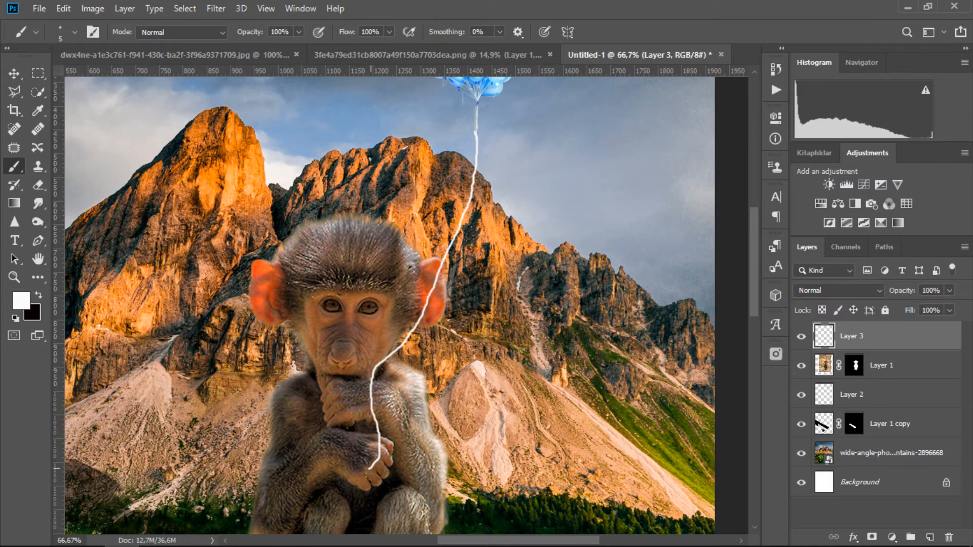
left_click_drag(356, 488, 355, 469)
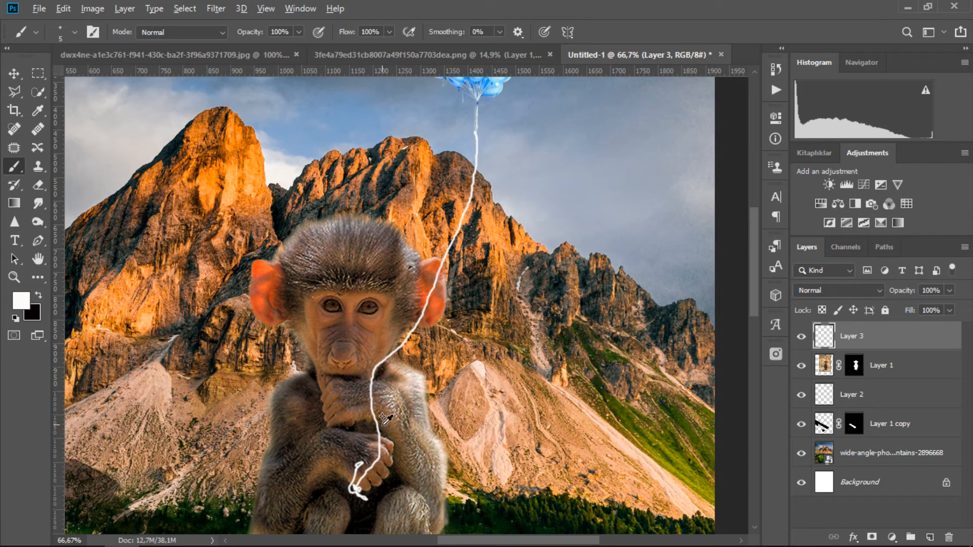
scroll(383, 420, "down", 1)
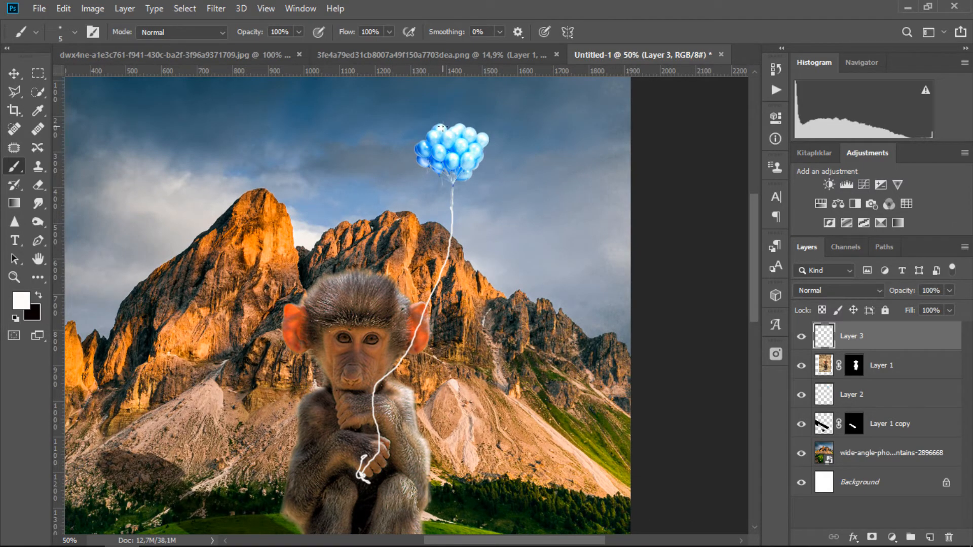
scroll(472, 185, "up", 3)
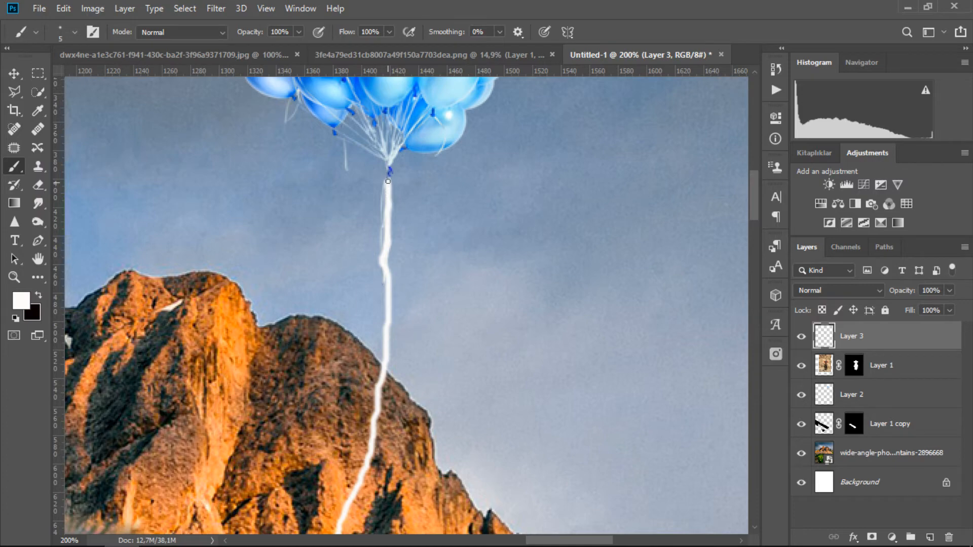
scroll(460, 241, "down", 8)
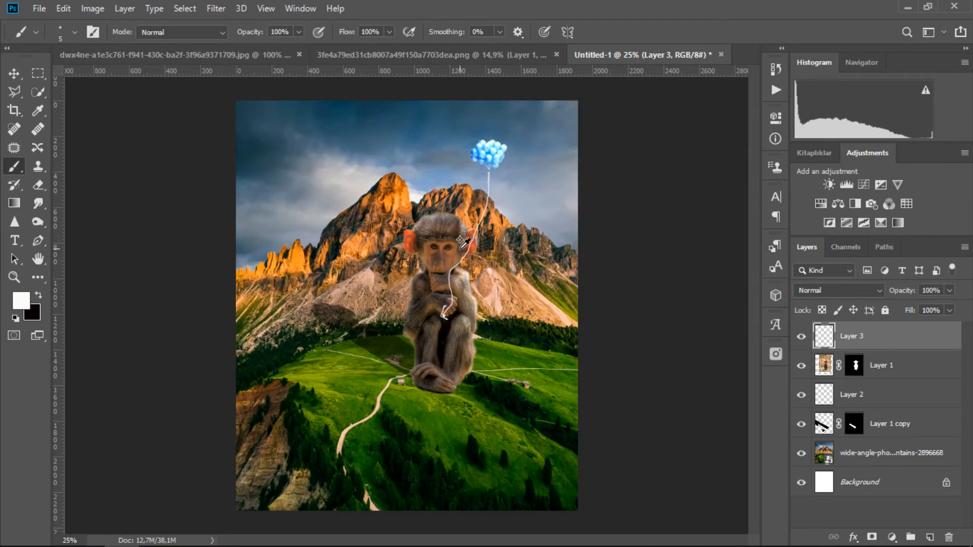
Warp the painted string into a smoother curve with its looped end drawn in under the monkey's hand, and apply the transform.
scroll(462, 242, "up", 1)
left_click(15, 74)
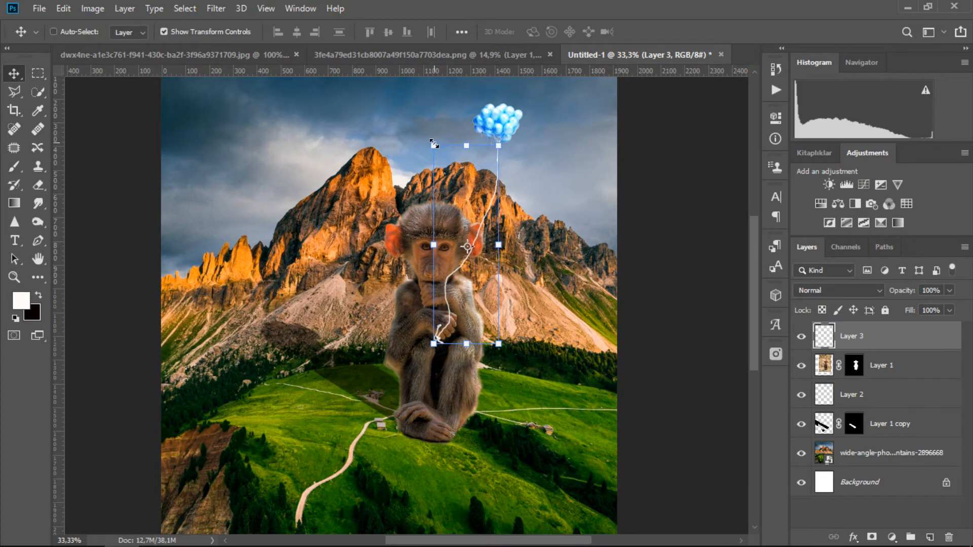
left_click(434, 143)
left_click(608, 31)
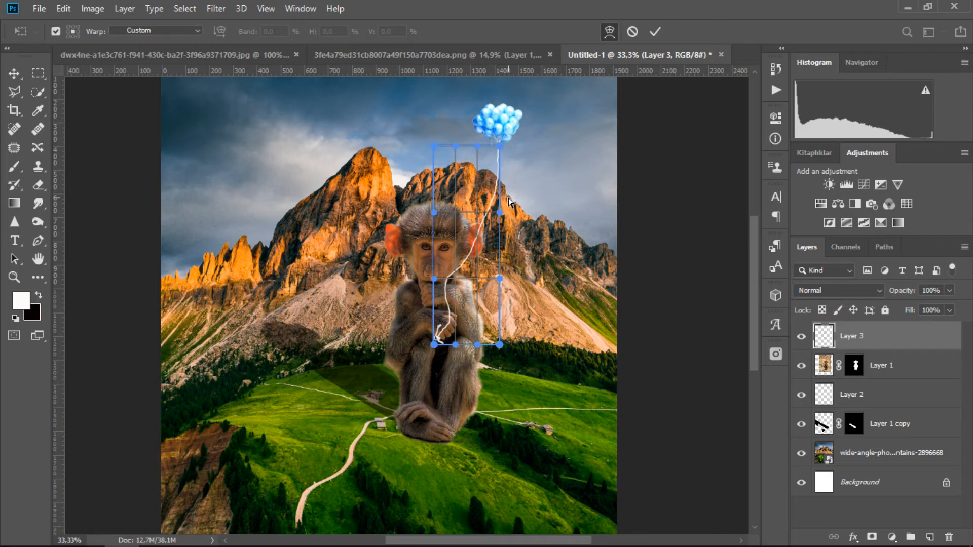
scroll(535, 233, "up", 1)
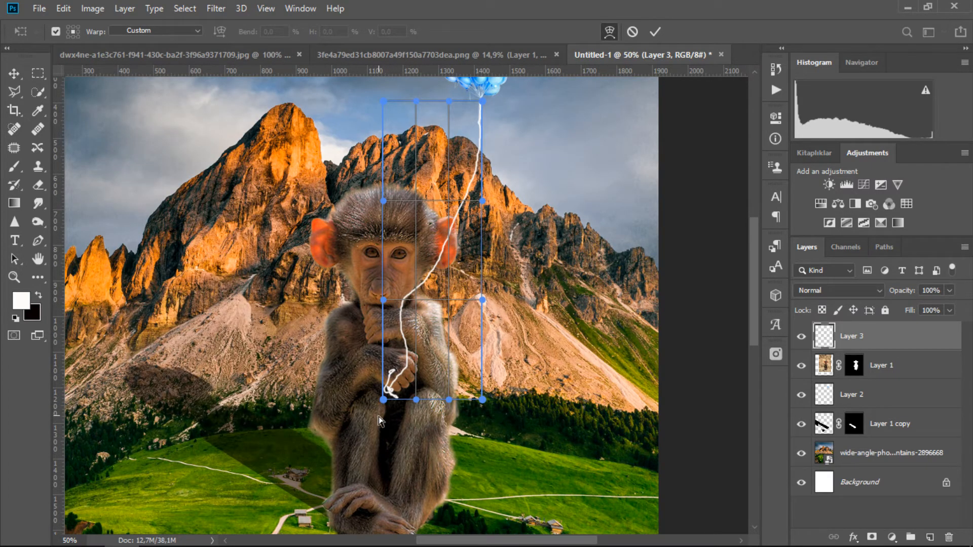
left_click_drag(382, 401, 385, 403)
left_click_drag(384, 300, 395, 312)
left_click_drag(473, 295, 468, 287)
left_click_drag(387, 203, 404, 217)
left_click_drag(488, 199, 490, 206)
left_click_drag(384, 101, 436, 248)
left_click_drag(482, 169, 481, 172)
left_click_drag(482, 401, 448, 352)
left_click_drag(459, 244, 460, 248)
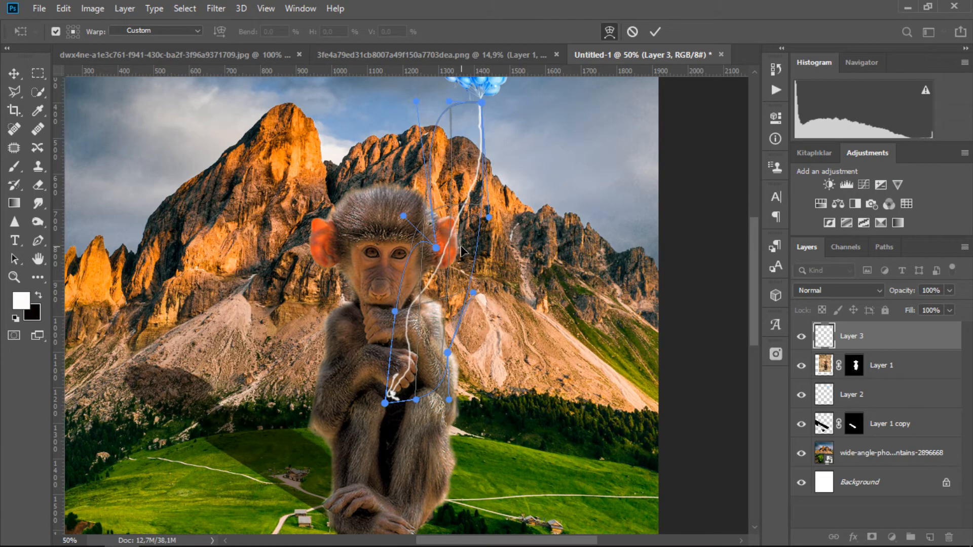
left_click(655, 33)
Outline the string section crossing the monkey's ear with the Polygonal Lasso and cut it out so the string passes behind the ear.
key("l")
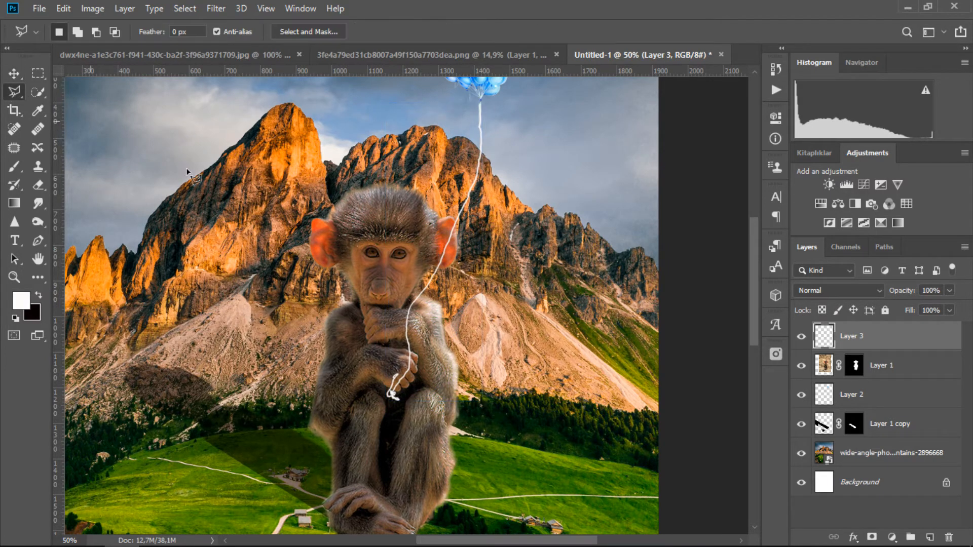
scroll(479, 254, "up", 5)
scroll(448, 274, "down", 2)
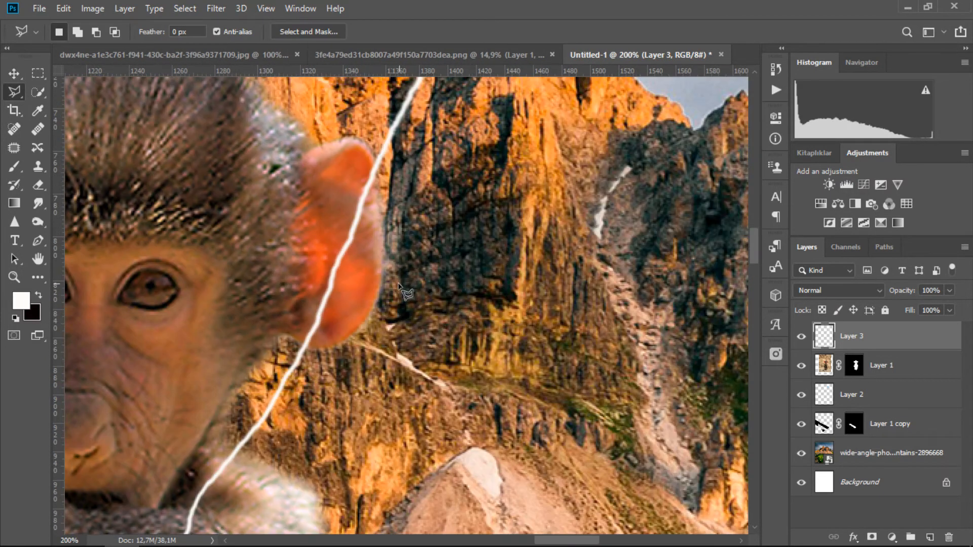
left_click(306, 348)
left_click(297, 336)
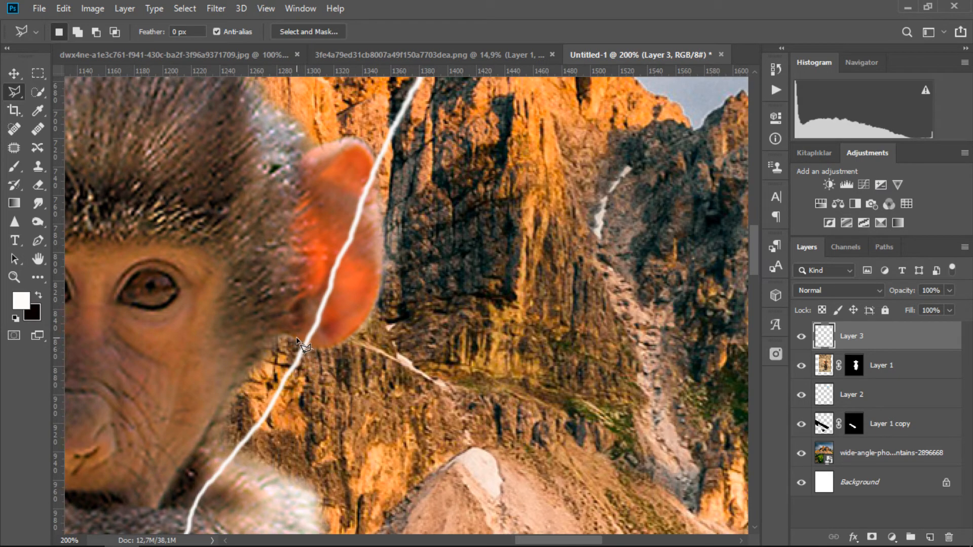
left_click(358, 148)
left_click(375, 156)
left_click(378, 216)
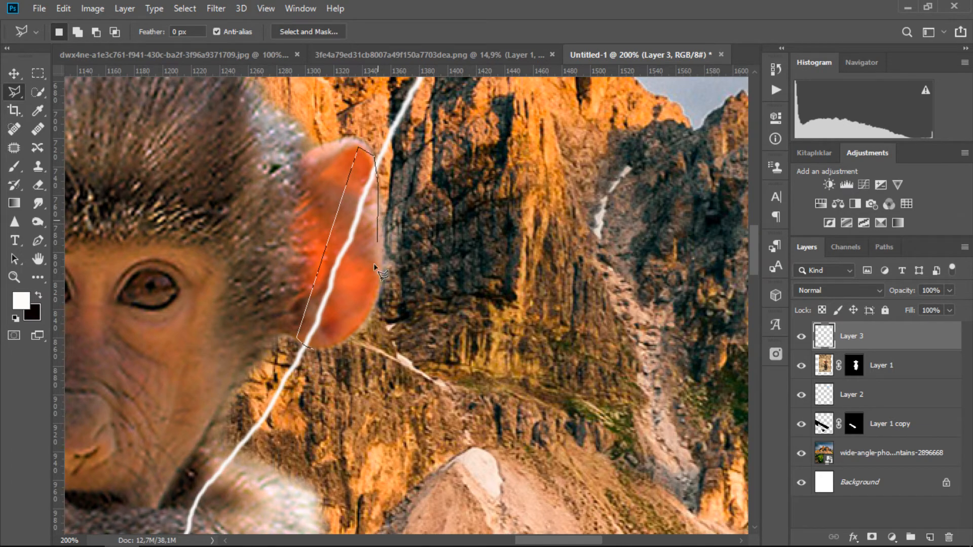
left_click(307, 349)
key("ctrl+x")
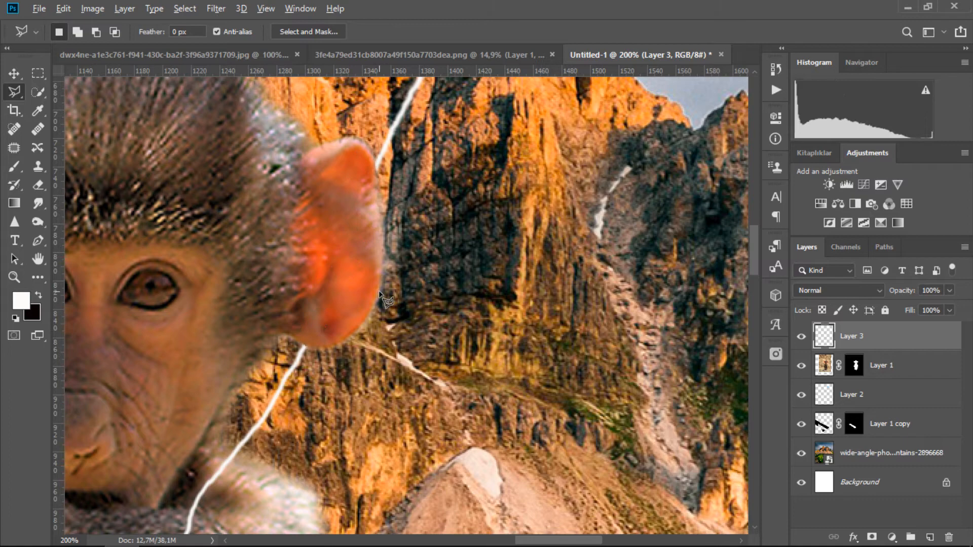
Outline the string section crossing the monkey's upper forearm with the Polygonal Lasso, delete it, and clear the selection.
scroll(379, 292, "down", 3)
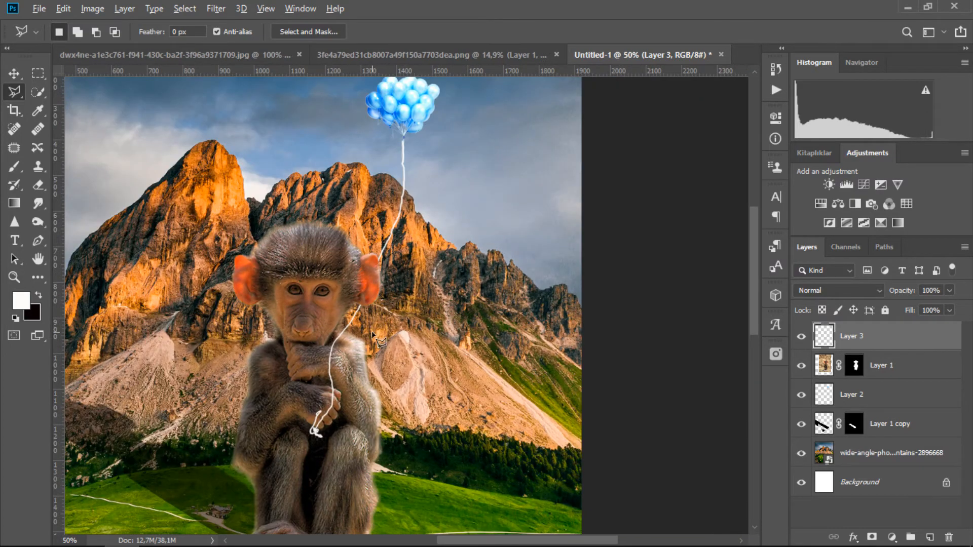
scroll(380, 334, "up", 1)
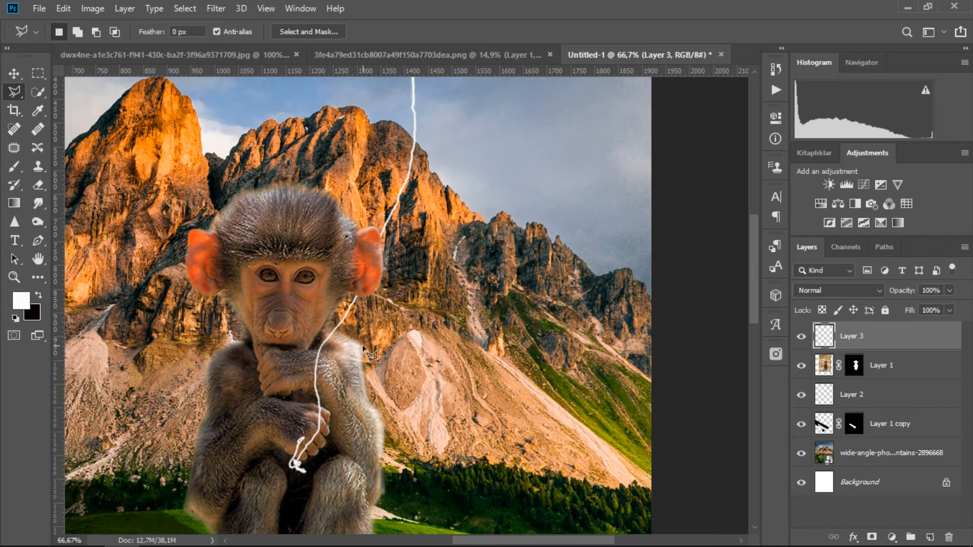
scroll(351, 361, "up", 2)
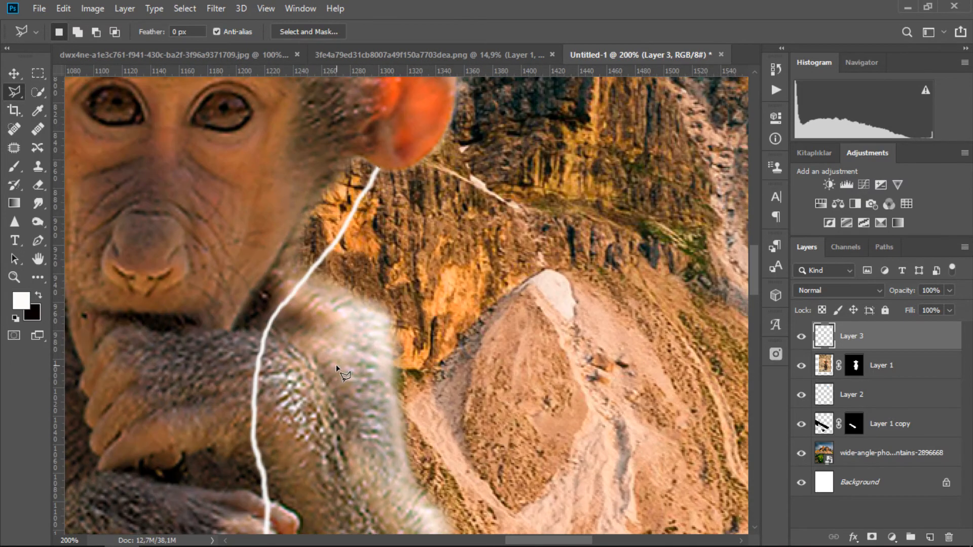
scroll(319, 367, "down", 1)
left_click(303, 359)
left_click(287, 346)
left_click(272, 368)
left_click(277, 402)
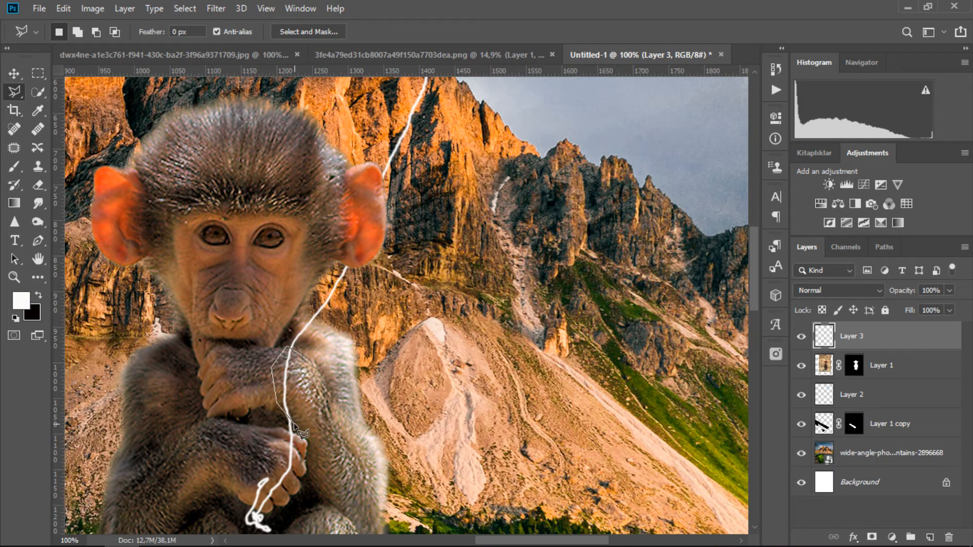
left_click(315, 418)
left_click(303, 359)
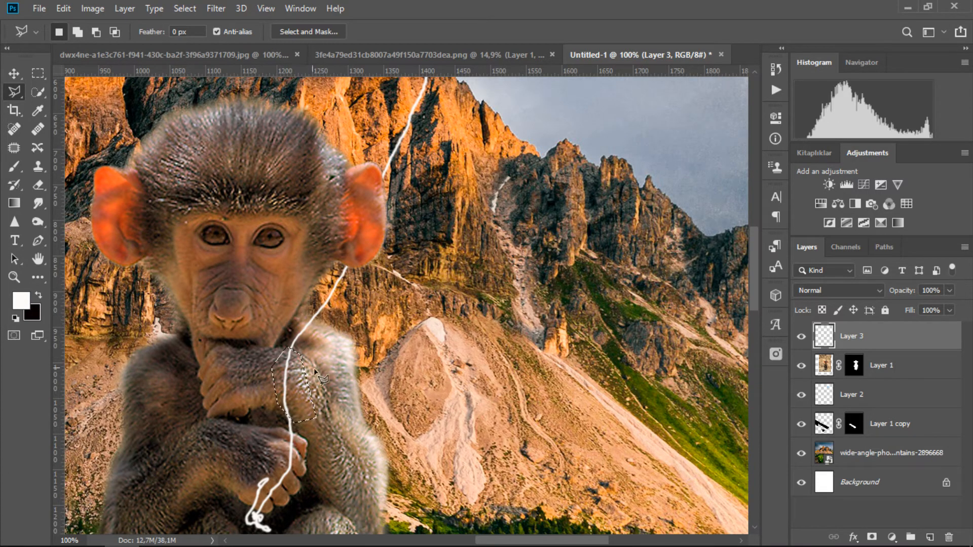
key("Delete")
key("ctrl+d")
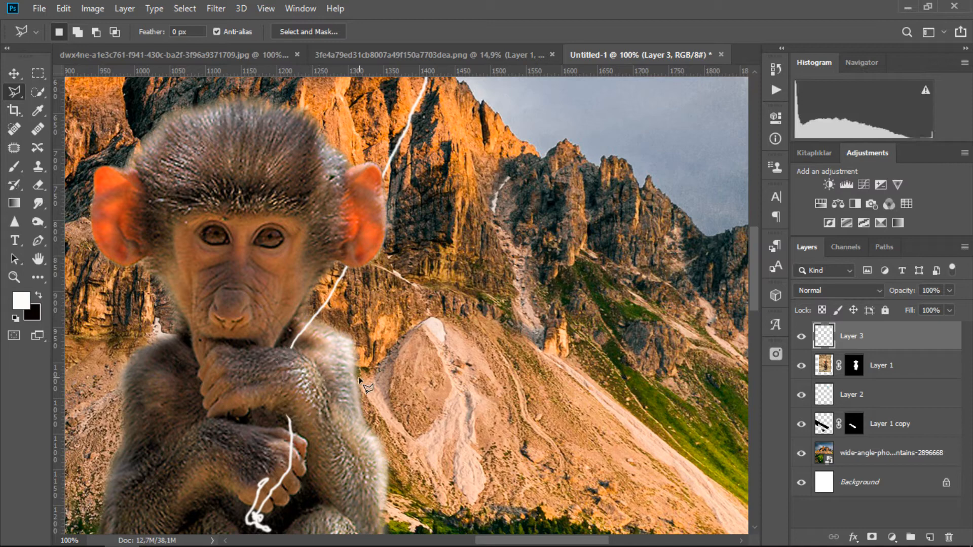
Outline the string section crossing the monkey's lower hand with the Polygonal Lasso, delete it so only the looped end hangs below the fingers, and deselect.
scroll(360, 379, "down", 2)
scroll(322, 413, "up", 1)
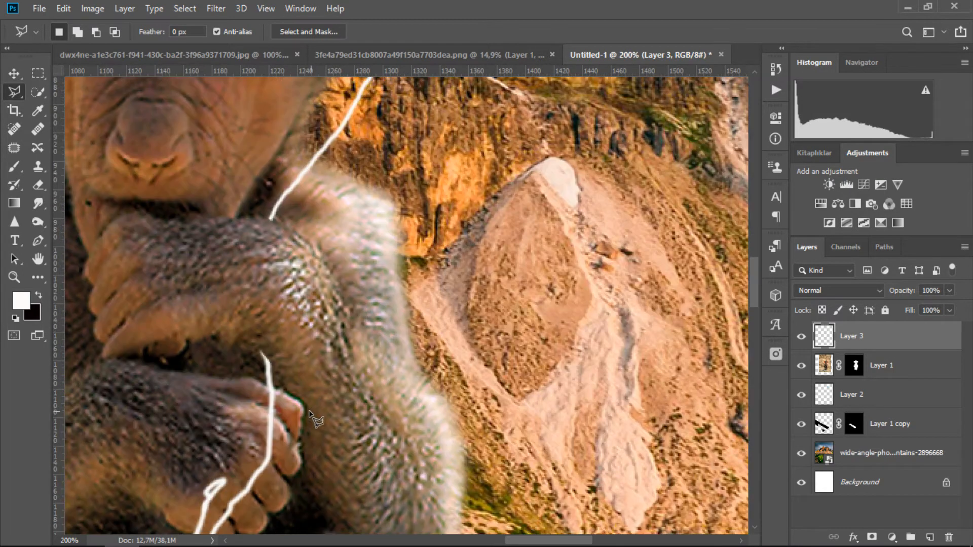
left_click(267, 391)
left_click(190, 486)
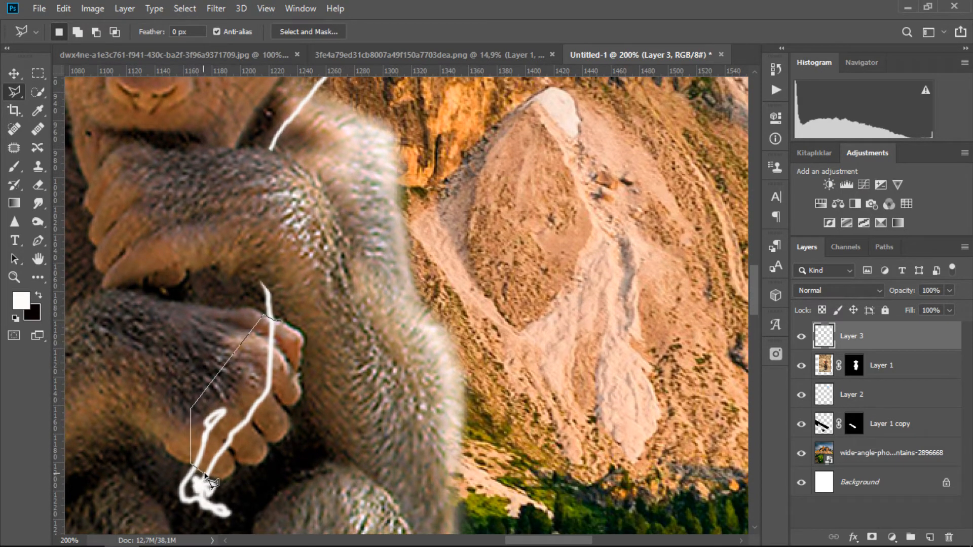
left_click(216, 478)
left_click(280, 398)
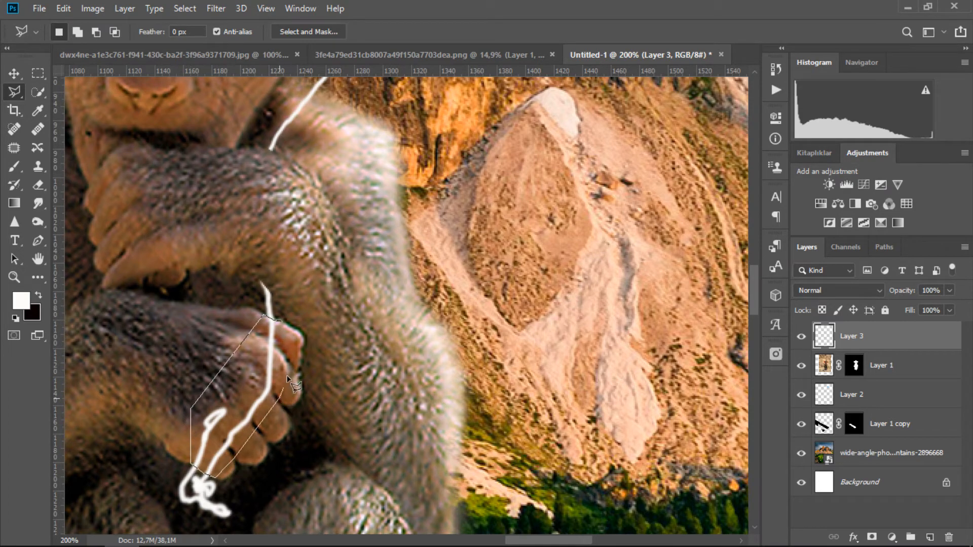
left_click(286, 322)
key("Delete")
key("ctrl+d")
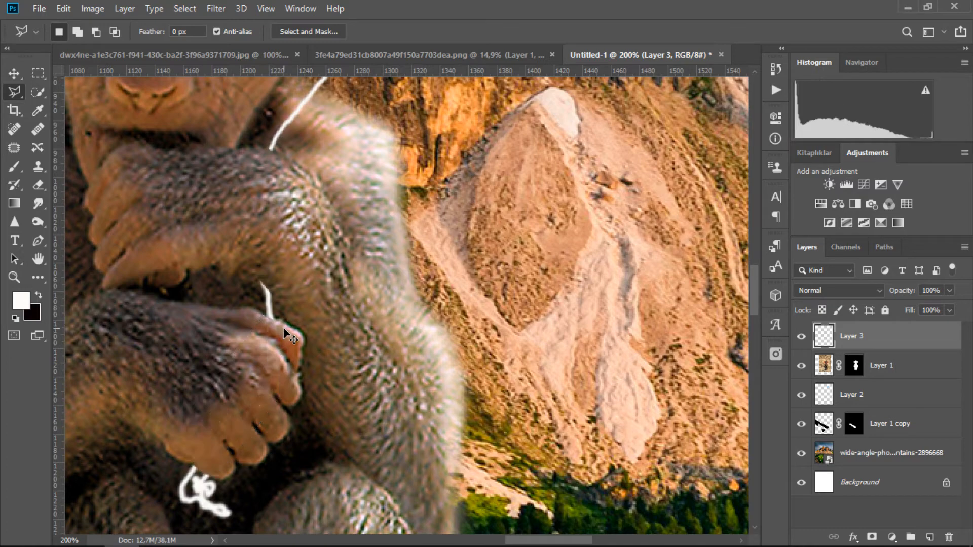
Brighten the monkey's head, face and right side of the body on Layer 1 with the Dodge tool at Midtones, 50% exposure.
scroll(291, 338, "down", 3)
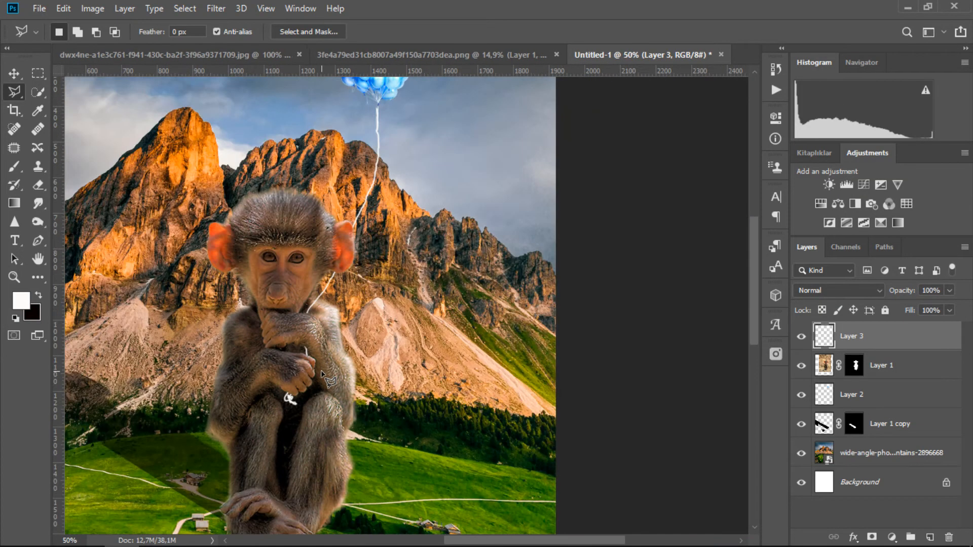
scroll(321, 374, "down", 1)
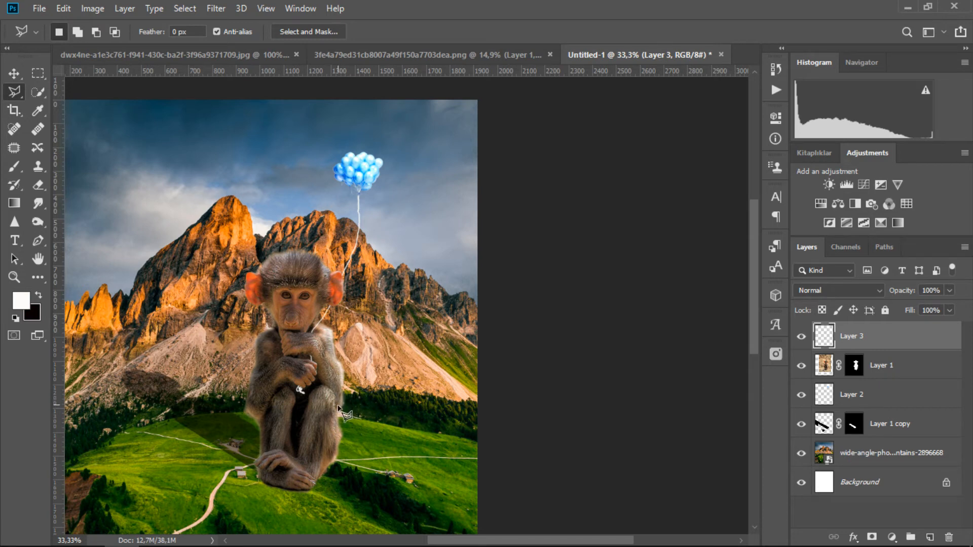
left_click(904, 366)
left_click(13, 72)
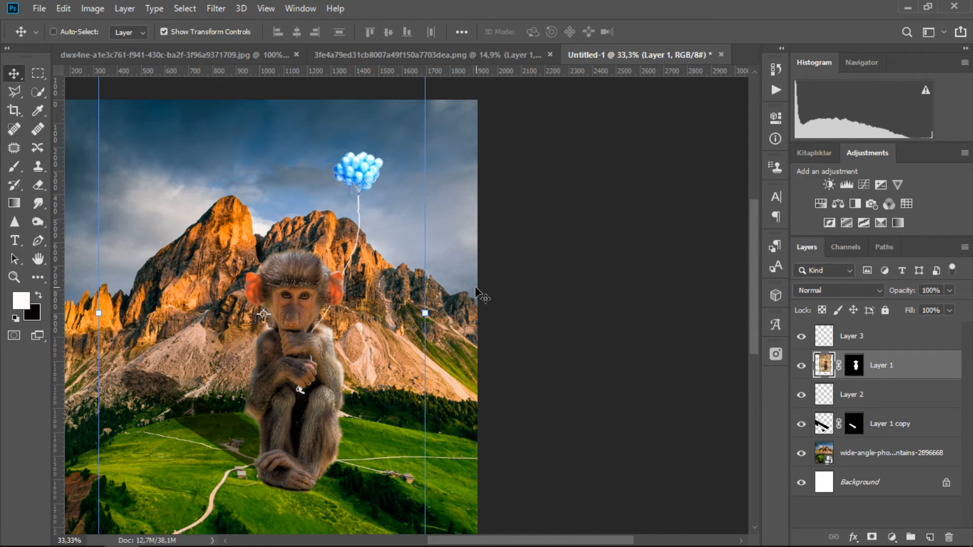
left_click(38, 209)
left_click(40, 223)
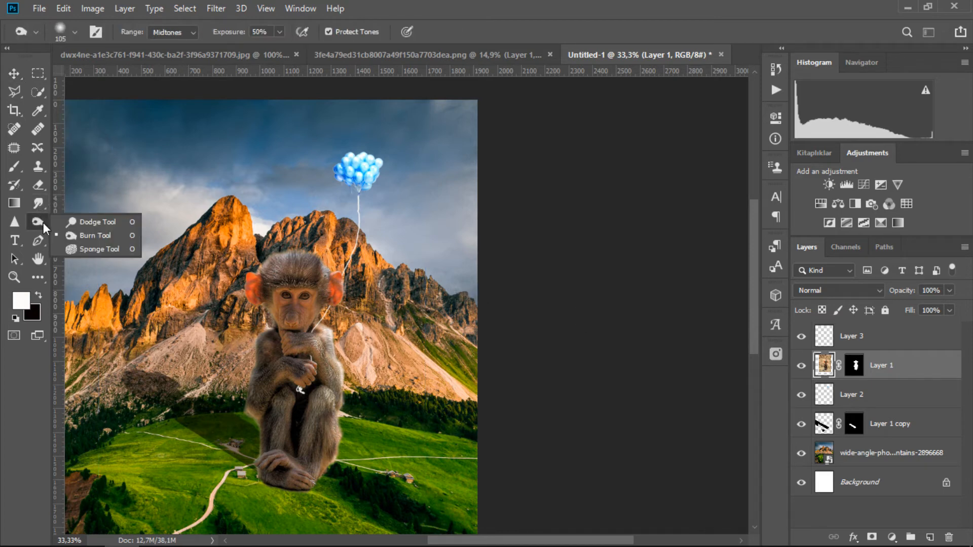
left_click(77, 222)
mouse_move(324, 280)
left_mouse_down()
mouse_move(333, 311)
mouse_move(330, 295)
mouse_move(325, 326)
mouse_move(346, 376)
mouse_move(340, 462)
mouse_move(339, 364)
mouse_move(344, 372)
mouse_move(319, 324)
mouse_move(324, 296)
mouse_move(289, 295)
mouse_move(314, 301)
mouse_move(326, 266)
mouse_move(297, 255)
mouse_move(342, 284)
mouse_move(326, 261)
mouse_move(313, 258)
mouse_move(339, 281)
mouse_move(322, 260)
mouse_move(281, 256)
mouse_move(312, 256)
mouse_move(332, 280)
mouse_move(324, 320)
mouse_move(345, 378)
mouse_move(335, 436)
mouse_move(330, 400)
mouse_move(342, 439)
mouse_move(355, 378)
mouse_move(334, 349)
mouse_move(308, 251)
mouse_move(332, 282)
mouse_move(288, 297)
left_mouse_up()
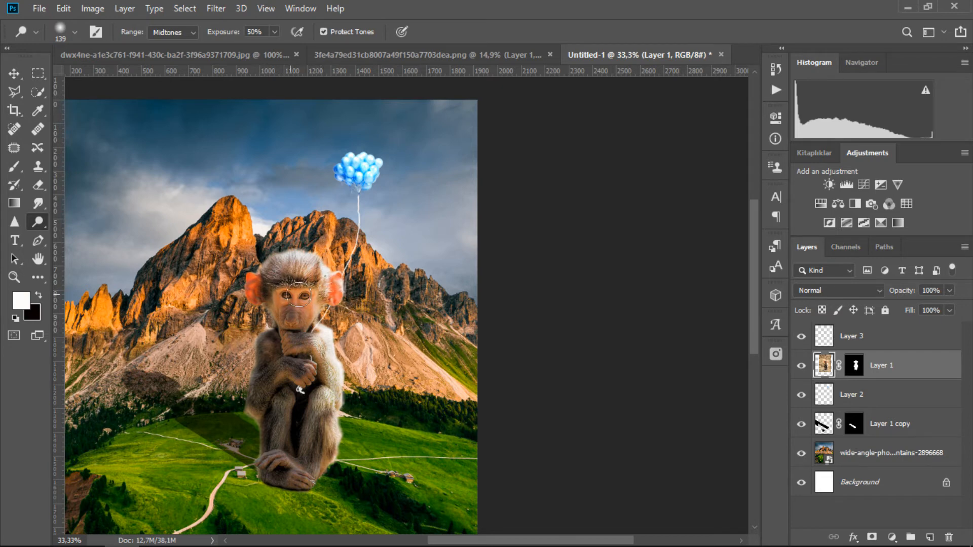
mouse_move(338, 282)
left_mouse_down()
mouse_move(316, 254)
mouse_move(290, 253)
mouse_move(314, 260)
mouse_move(317, 266)
mouse_move(301, 256)
mouse_move(323, 294)
left_mouse_up()
Darken the monkey's left ear, arm, legs and feet on the image's shadow side with the Burn tool at Midtones, 50% exposure.
right_click(40, 223)
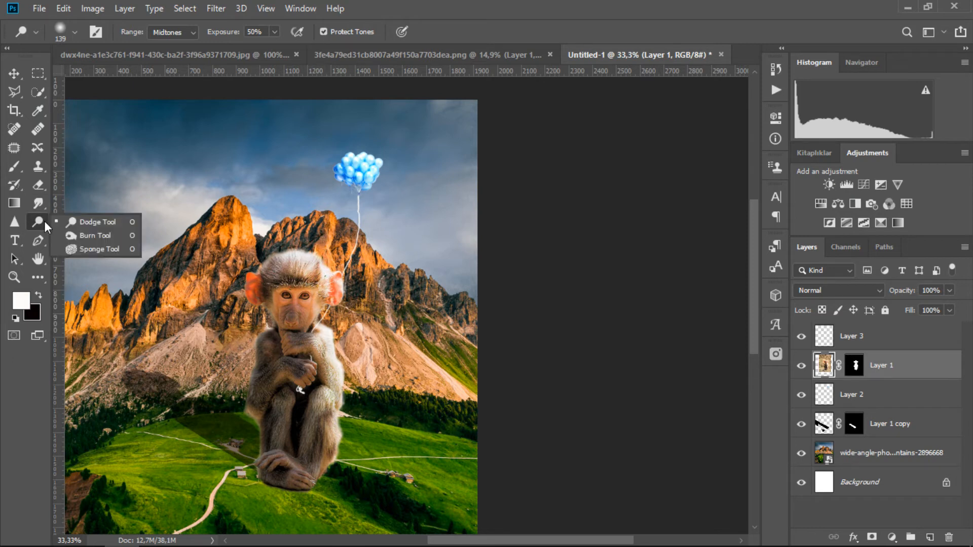
left_click(74, 234)
left_click_drag(266, 343, 251, 388)
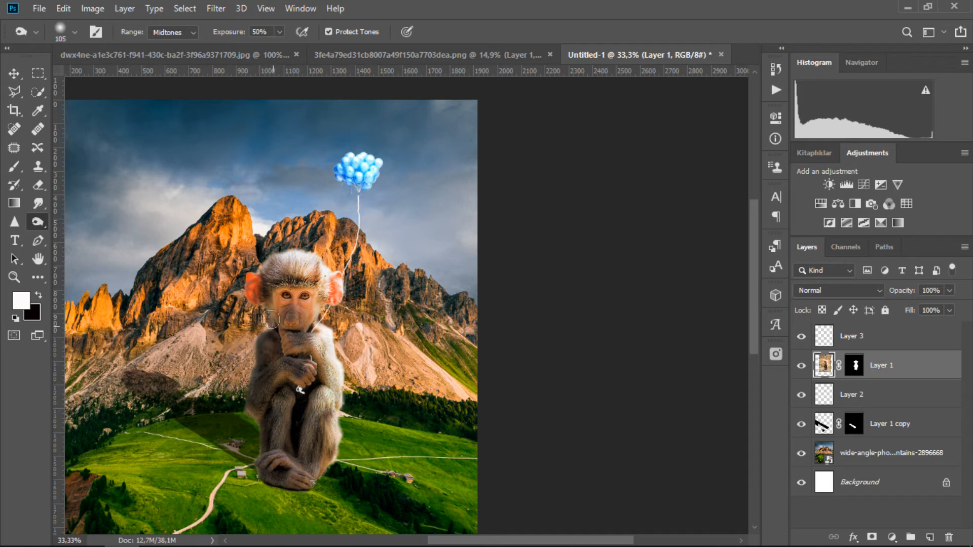
mouse_move(253, 289)
left_mouse_down()
mouse_move(263, 266)
mouse_move(260, 305)
left_mouse_up()
mouse_move(277, 338)
left_mouse_down()
mouse_move(266, 456)
mouse_move(290, 435)
mouse_move(300, 405)
mouse_move(286, 452)
mouse_move(271, 451)
mouse_move(247, 408)
mouse_move(262, 480)
mouse_move(282, 483)
mouse_move(259, 478)
mouse_move(270, 482)
mouse_move(252, 465)
mouse_move(258, 431)
mouse_move(245, 401)
mouse_move(267, 314)
mouse_move(274, 321)
mouse_move(253, 286)
left_mouse_up()
mouse_move(258, 376)
left_mouse_down()
mouse_move(285, 405)
mouse_move(296, 398)
left_mouse_up()
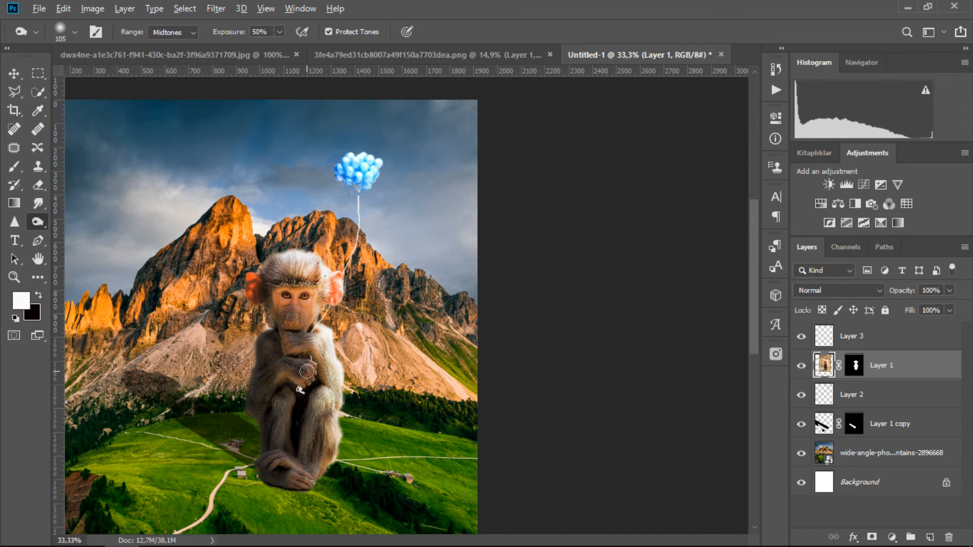
Add a Gradient Map adjustment layer above the string layer and apply the violet-to-orange gradient preset.
key("ctrl+minus")
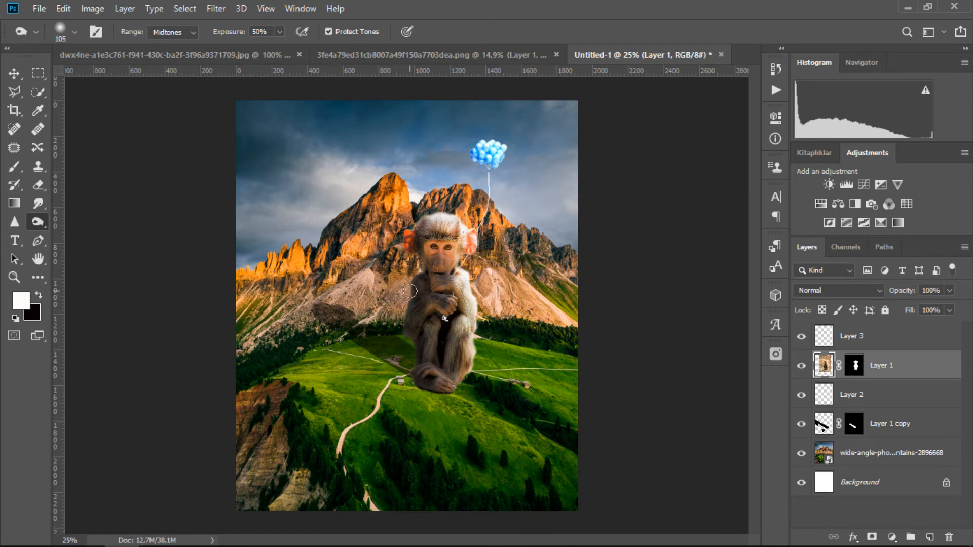
left_click(891, 341)
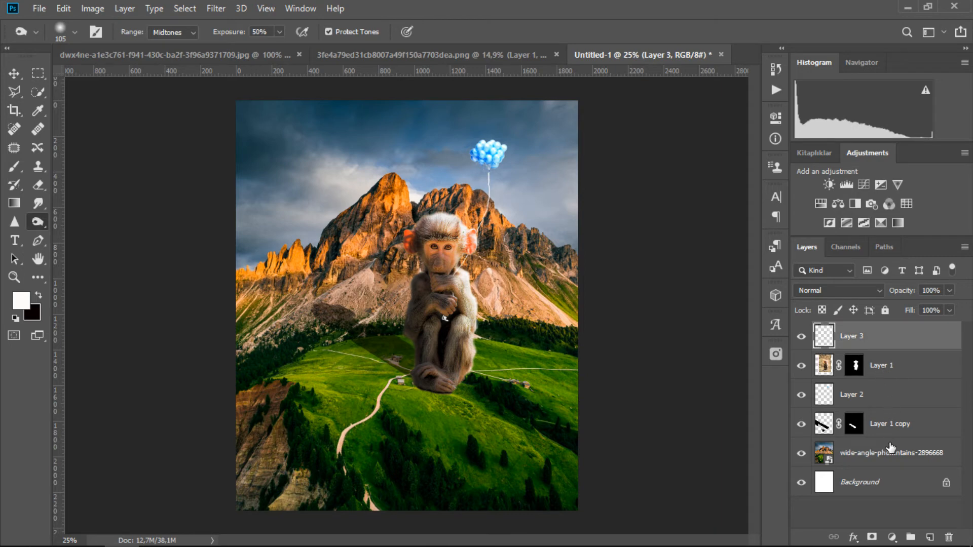
left_click(892, 537)
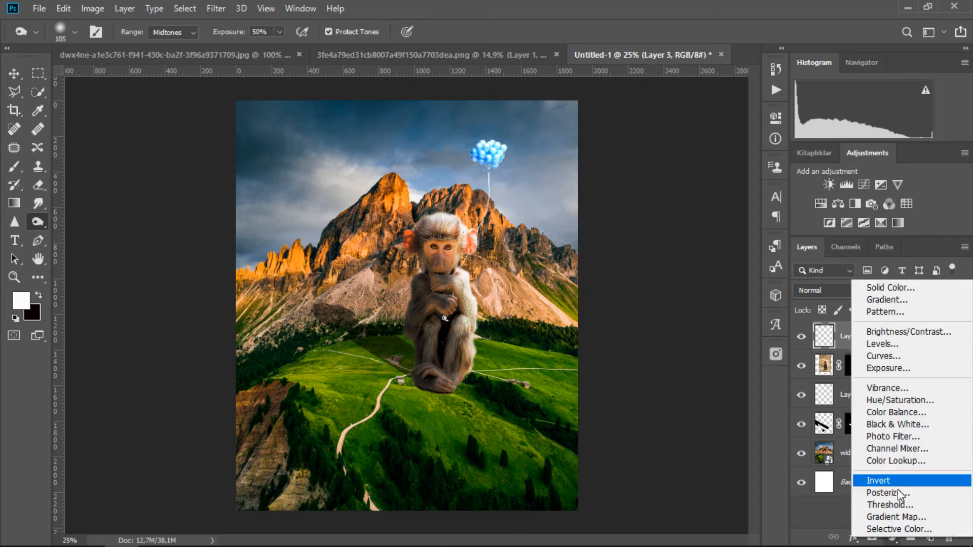
left_click(896, 519)
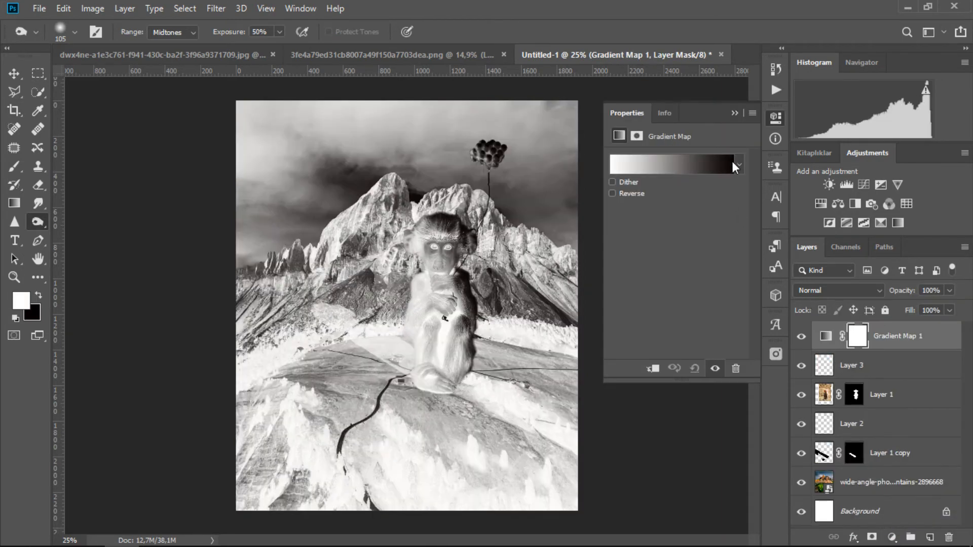
left_click(738, 165)
left_click(715, 195)
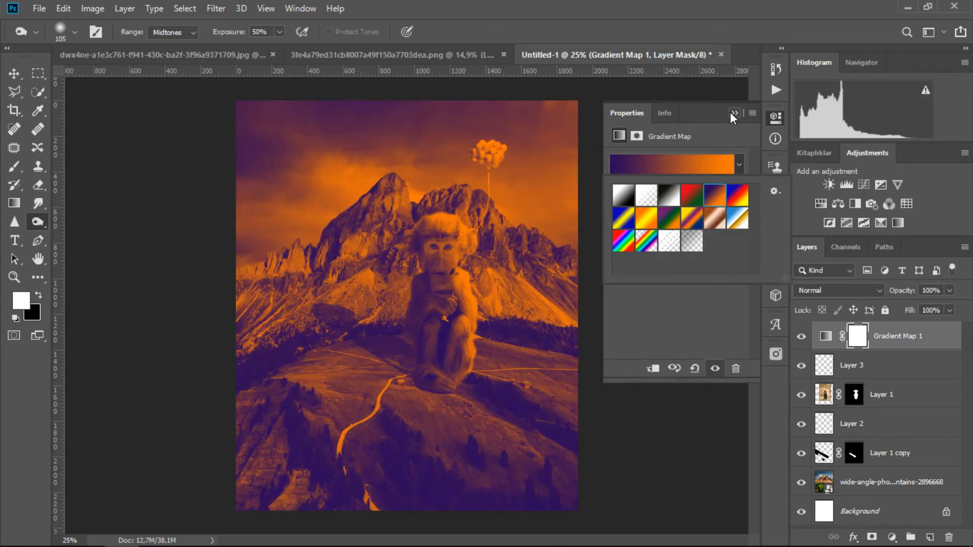
left_click(733, 113)
Blend the gradient map with Lighter Color at 20% opacity and 20% fill.
left_click(881, 286)
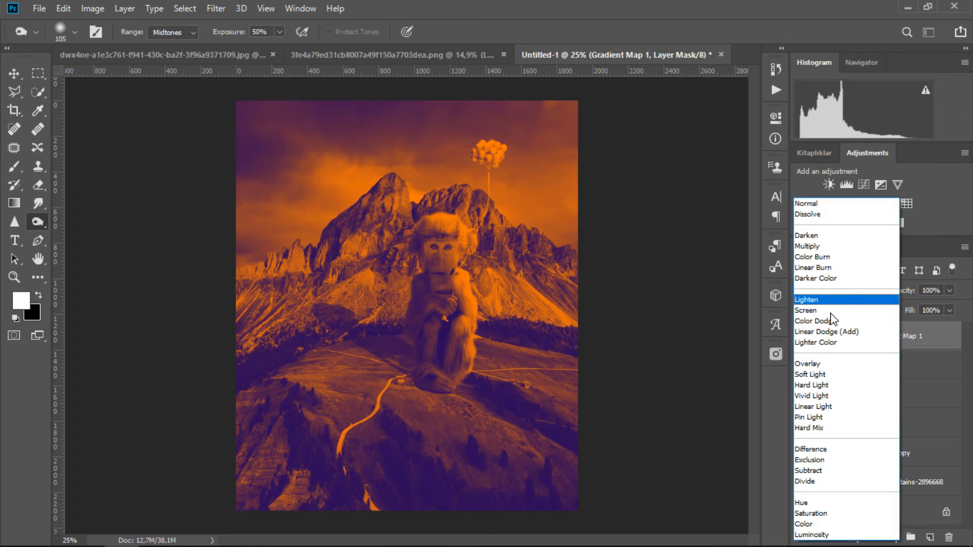
left_click(829, 346)
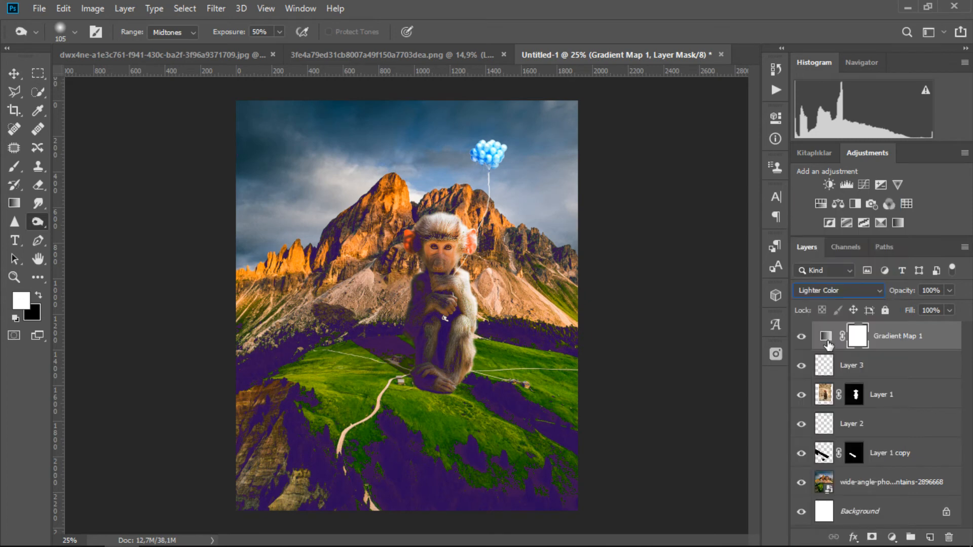
left_click(932, 290)
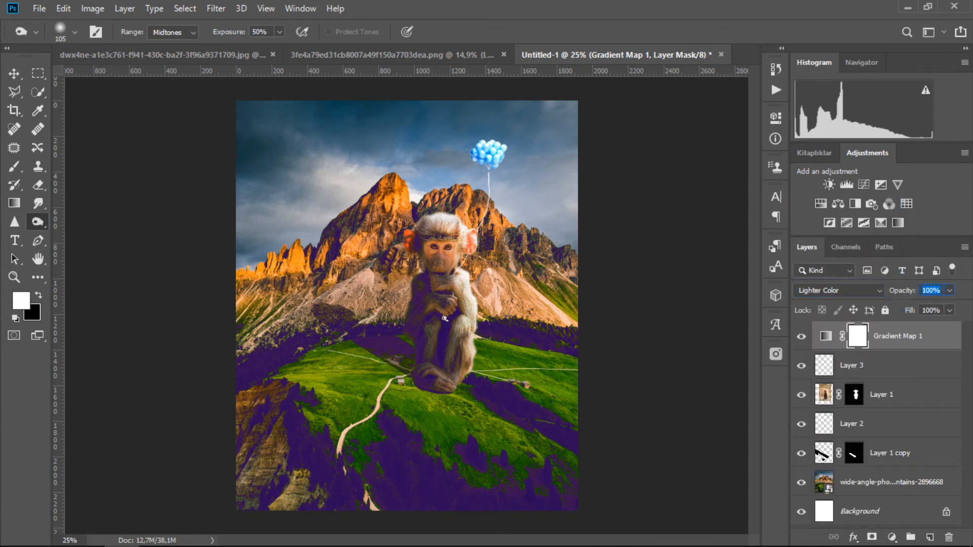
type("20")
left_click(932, 310)
type("20")
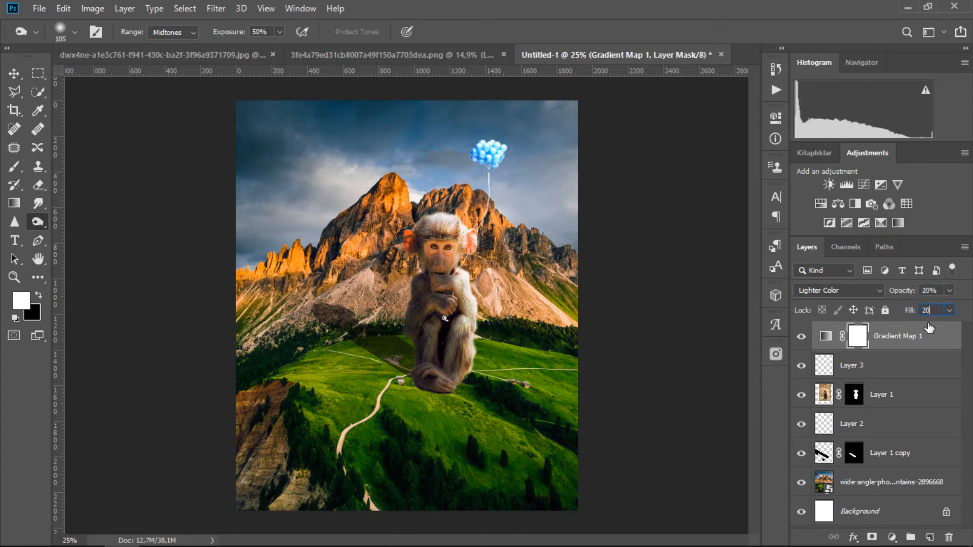
Add a second Gradient Map adjustment layer on top with the same violet-to-orange preset.
left_click(892, 538)
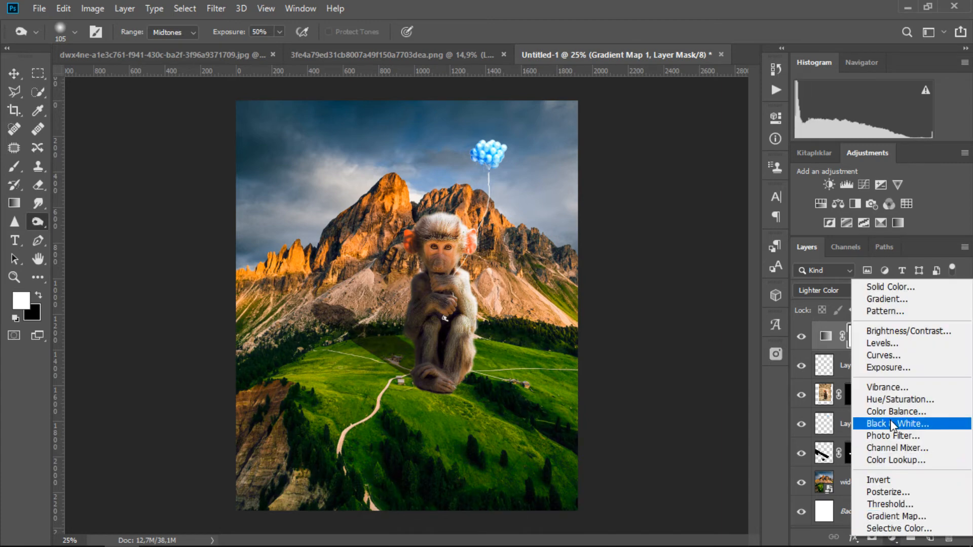
left_click(901, 517)
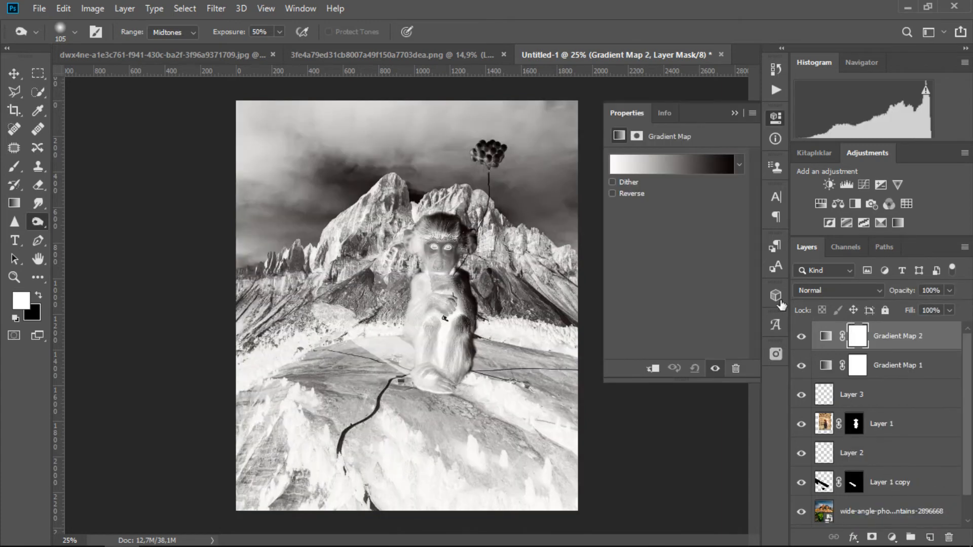
left_click(736, 165)
left_click(718, 194)
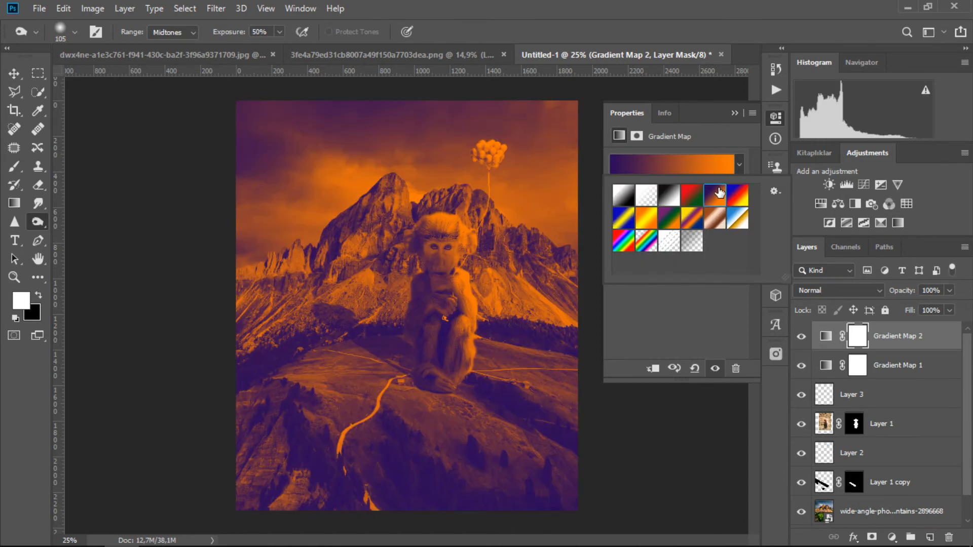
Blend the second gradient map with Color Dodge at 30% opacity and 30% fill.
left_click(877, 290)
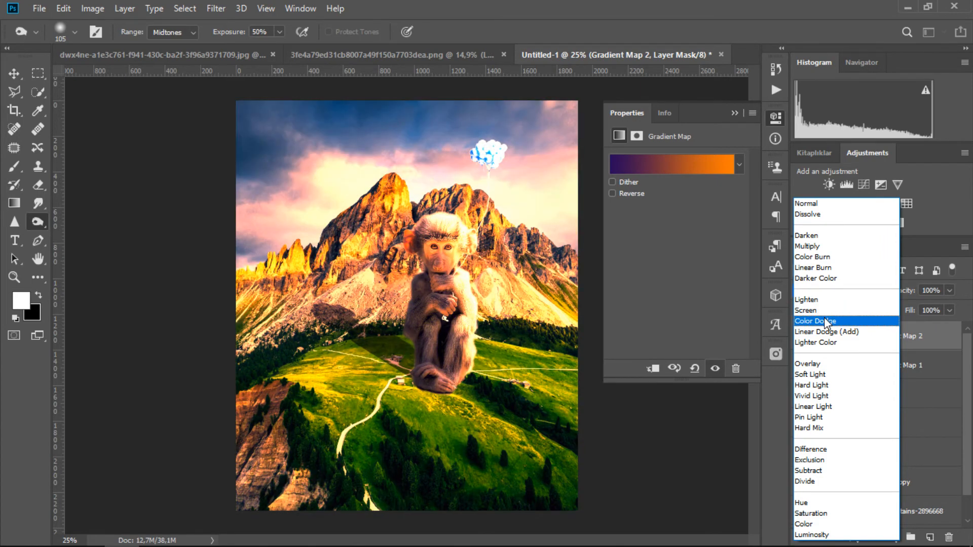
left_click(826, 320)
left_click(922, 291)
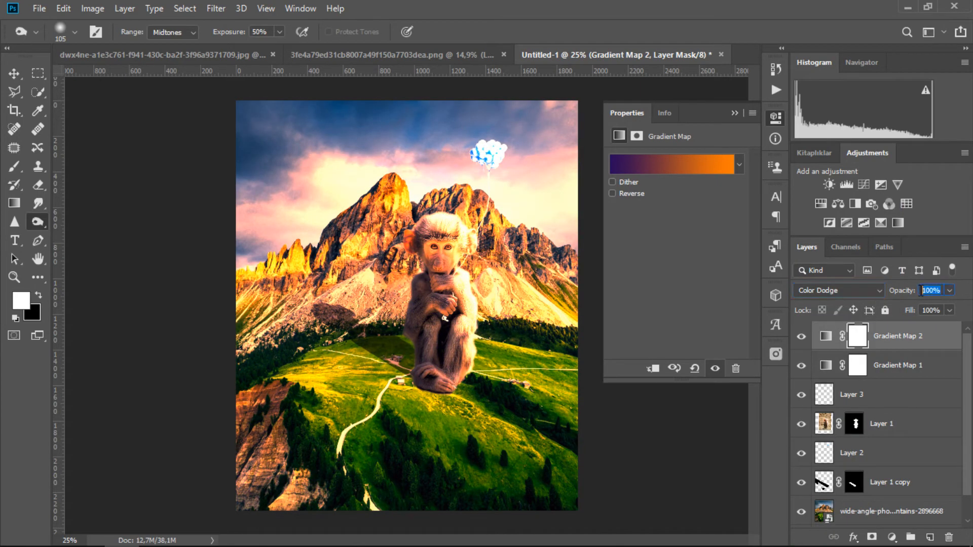
type("30")
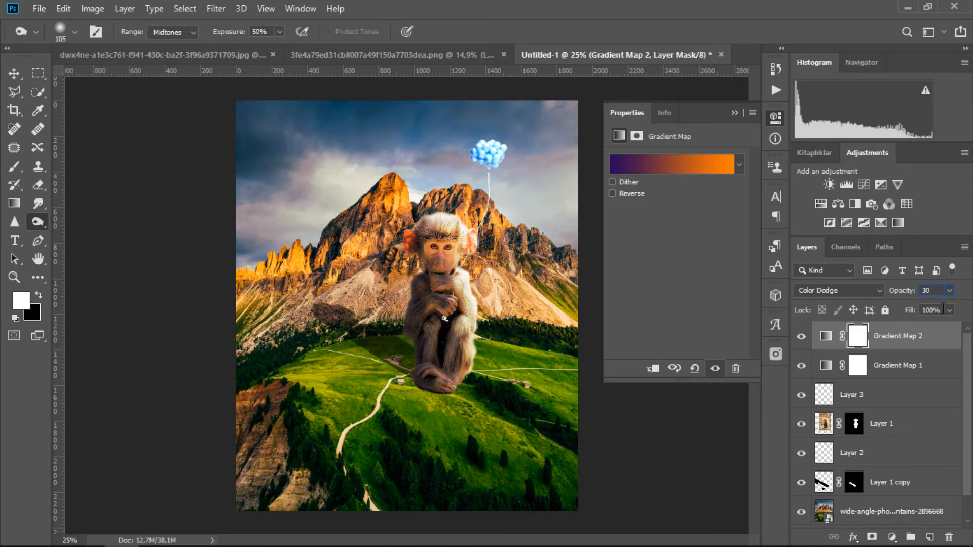
left_click(942, 310)
type("30")
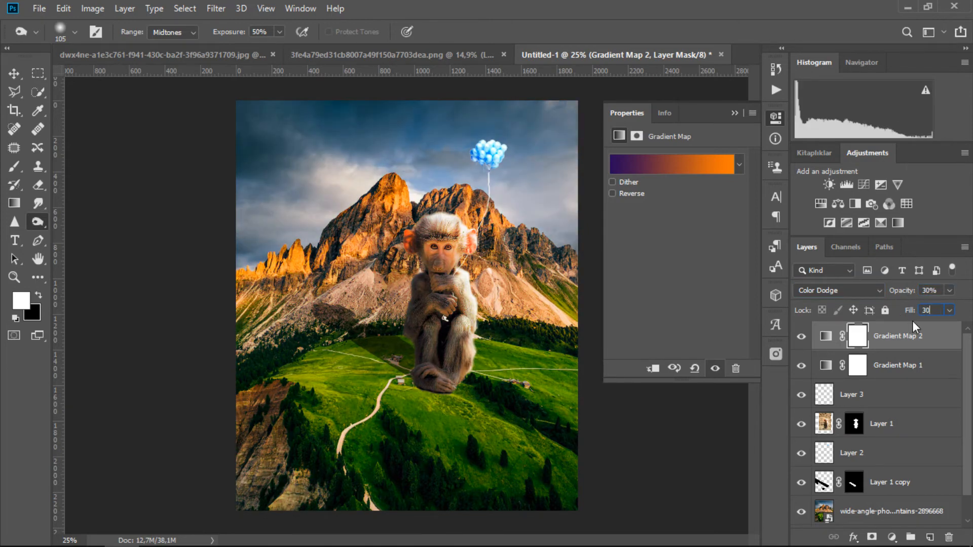
Add a third Gradient Map adjustment layer at the top of the stack with the violet-to-orange preset.
left_click(892, 538)
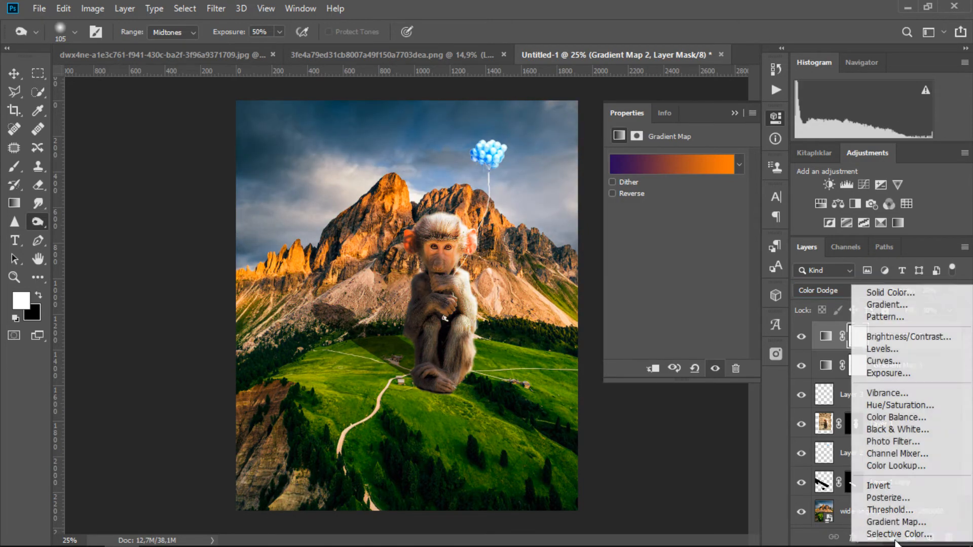
left_click(890, 522)
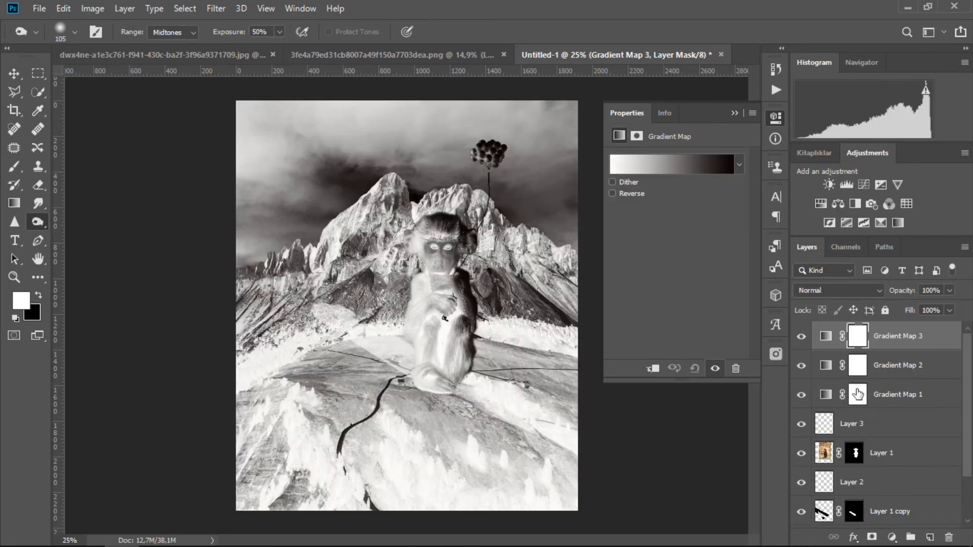
left_click(738, 165)
left_click(714, 195)
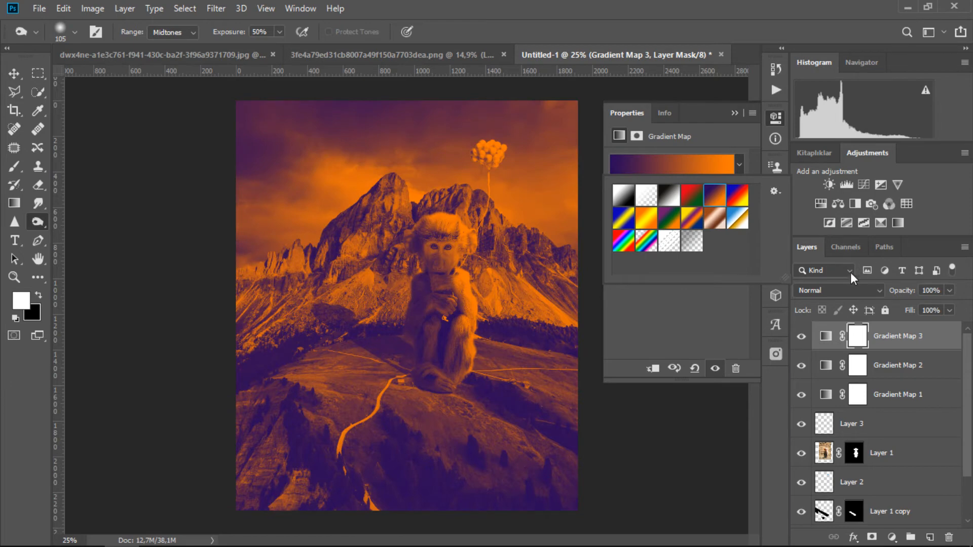
Blend the third gradient map with Overlay at 40% opacity and 60% fill.
left_click(873, 288)
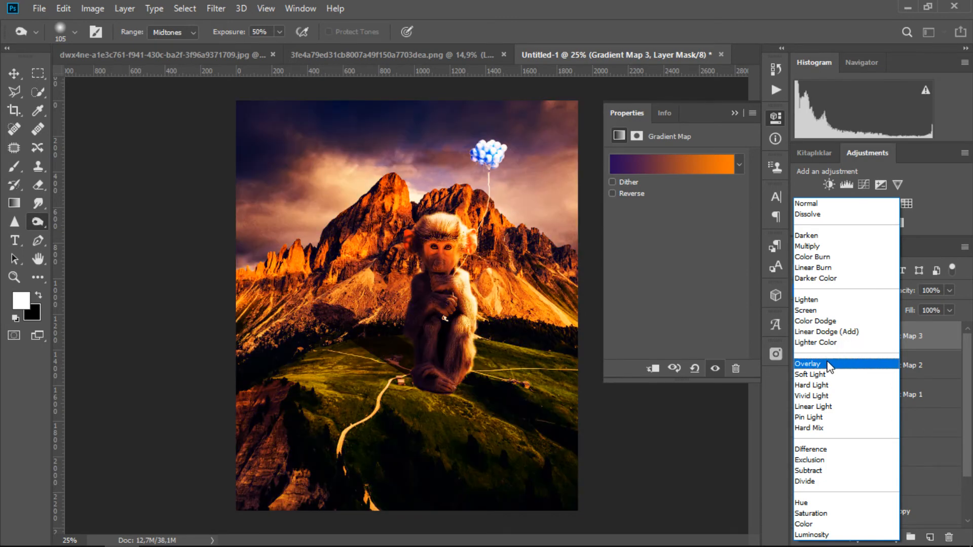
left_click(829, 365)
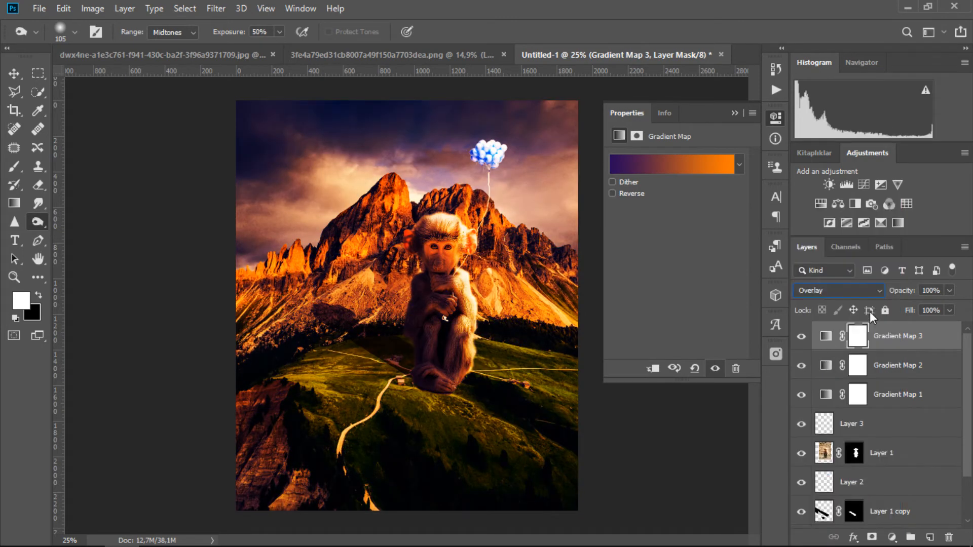
left_click(940, 289)
type("40")
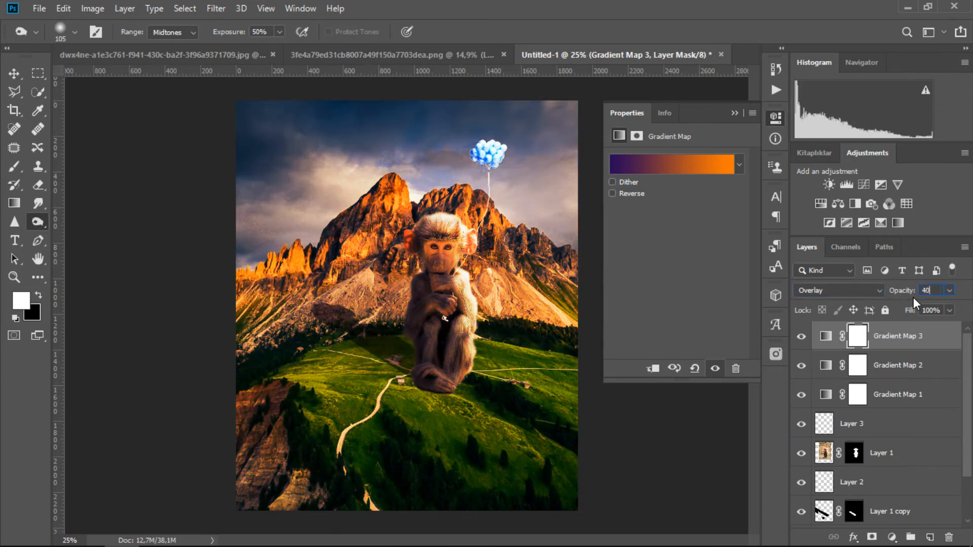
left_click(933, 310)
type("40")
double_click(923, 311)
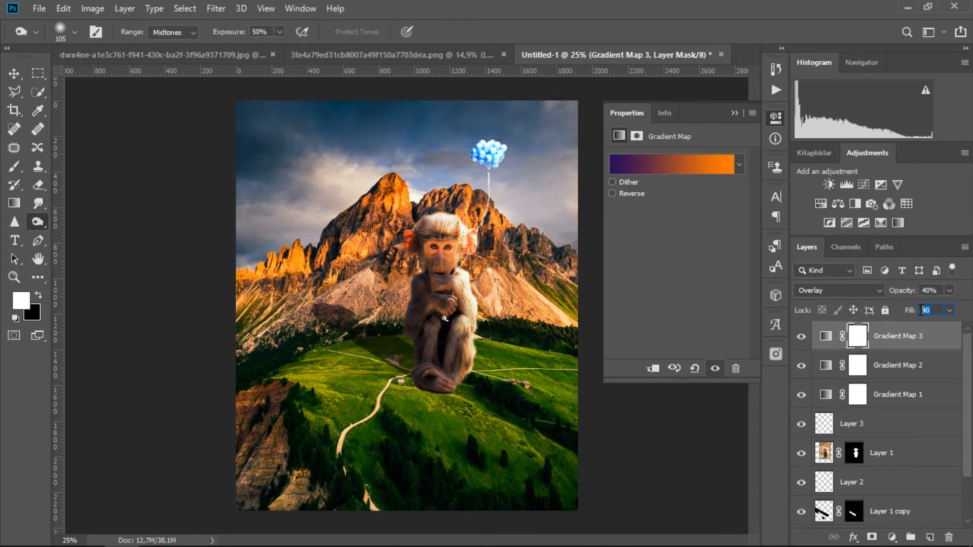
type("60")
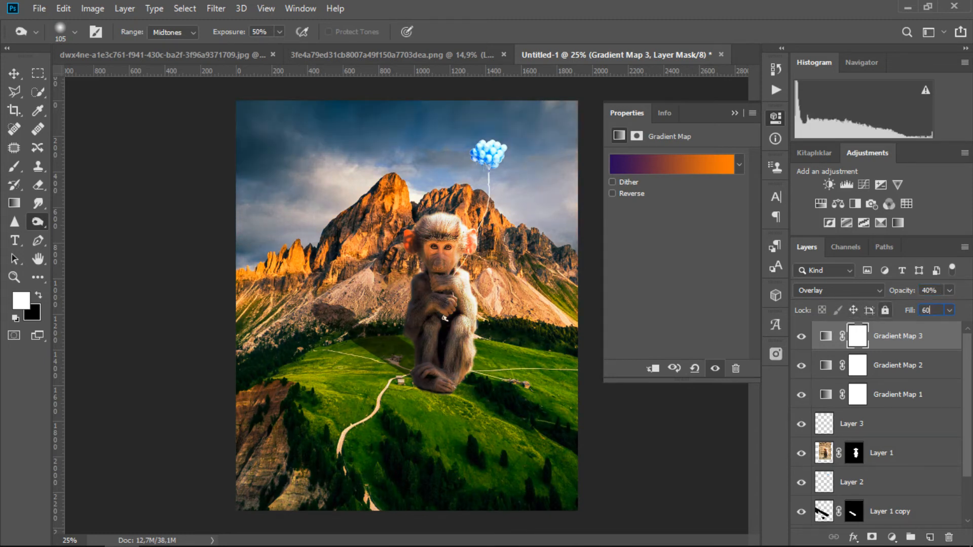
left_click(736, 111)
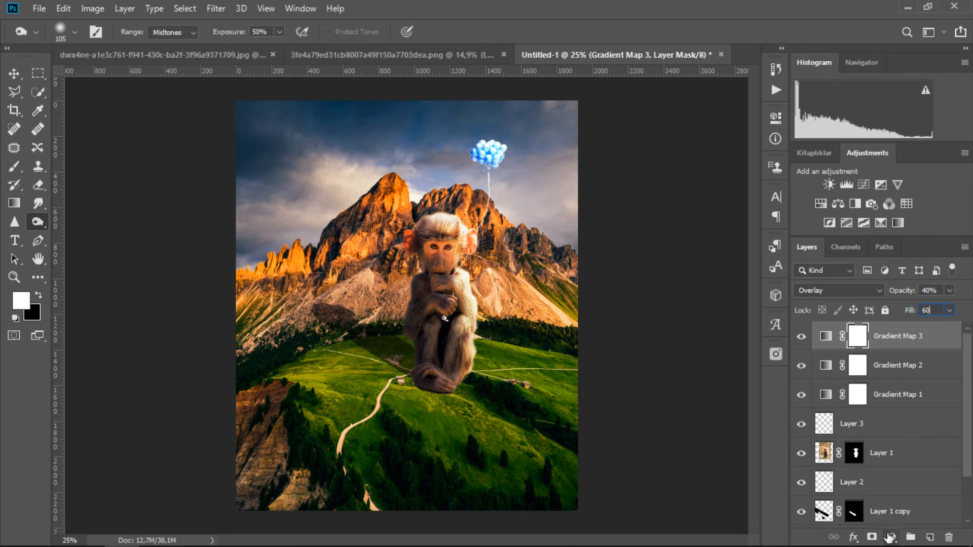
left_click(890, 536)
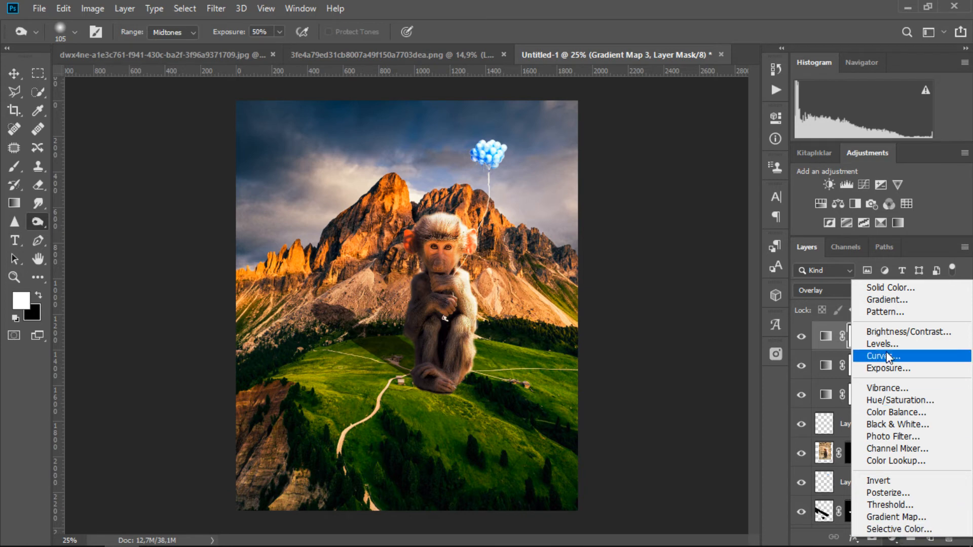
left_click(781, 460)
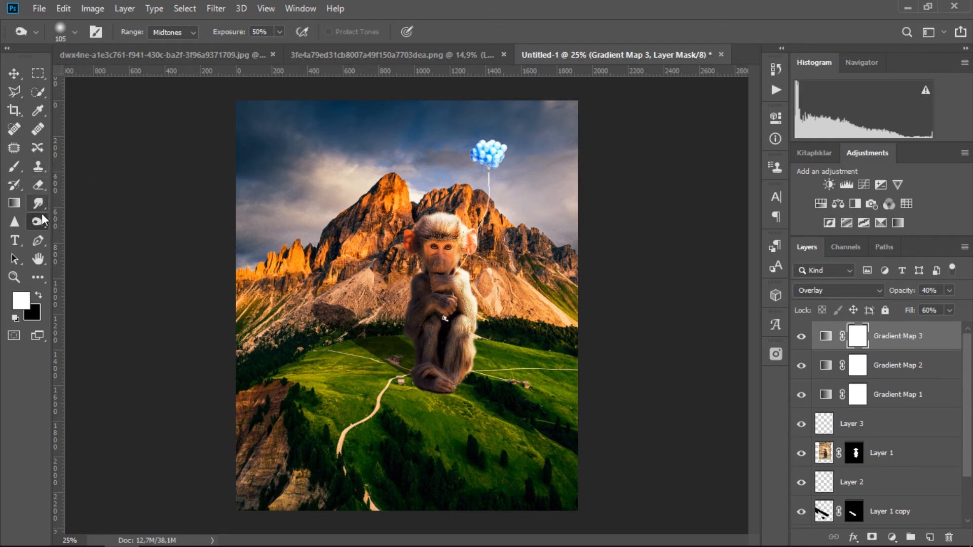
Darken the shaded part of the balloons on Layer 2 with the Burn tool, using Midtones at 50% exposure.
left_click(878, 427)
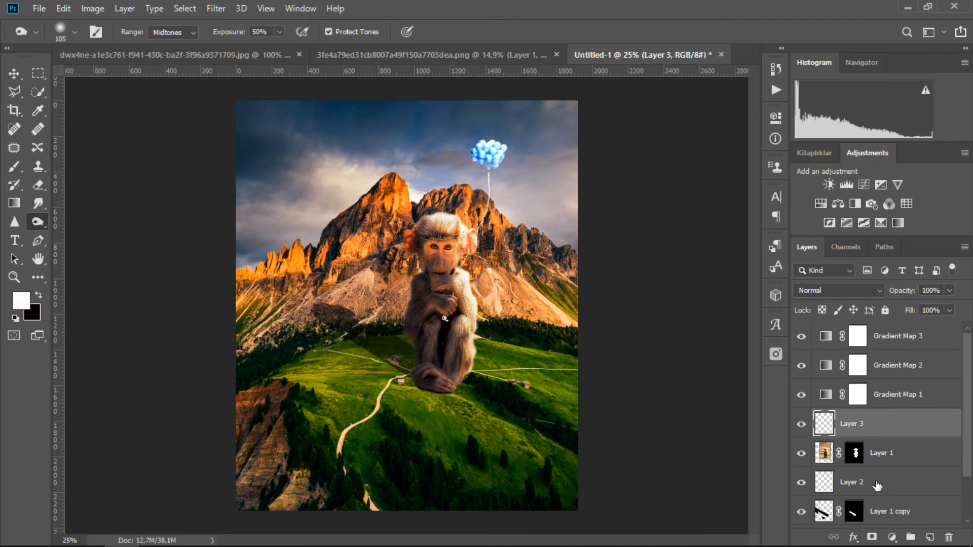
mouse_move(474, 161)
left_mouse_down()
mouse_move(481, 150)
mouse_move(478, 167)
left_mouse_up()
left_click(857, 483)
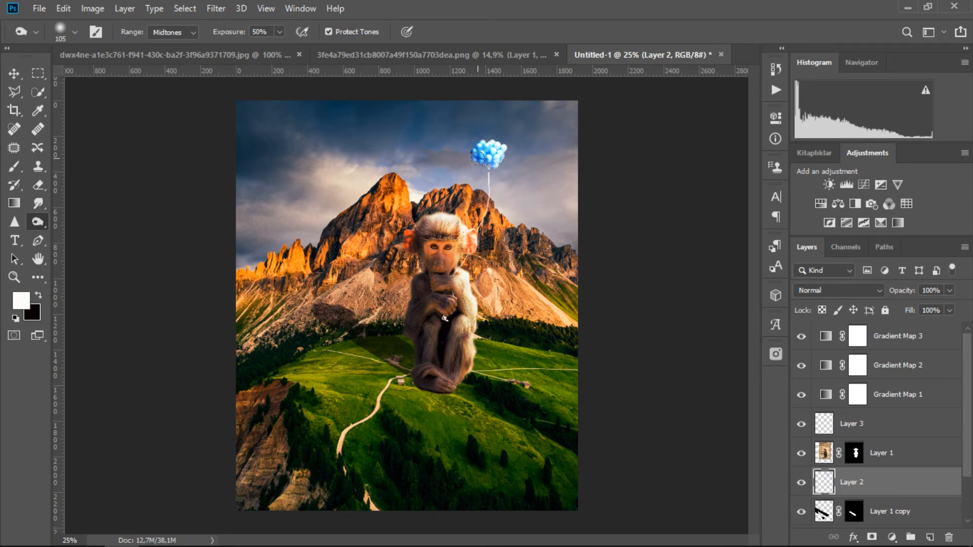
mouse_move(485, 155)
left_mouse_down()
mouse_move(498, 153)
mouse_move(488, 170)
left_mouse_up()
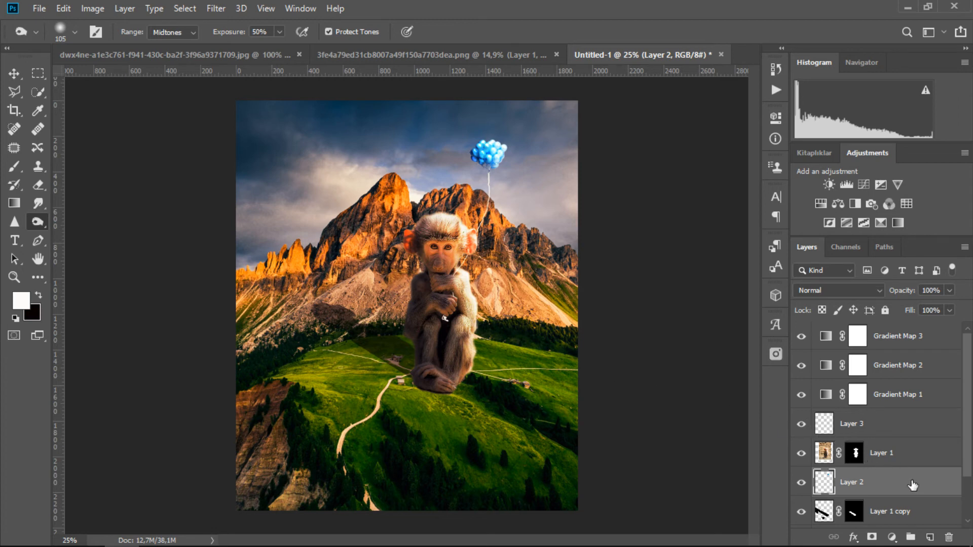
Start a Curves adjustment on the monkey layer and move the RGB curve's black point to input 14, output 0.
left_click_drag(968, 430, 969, 472)
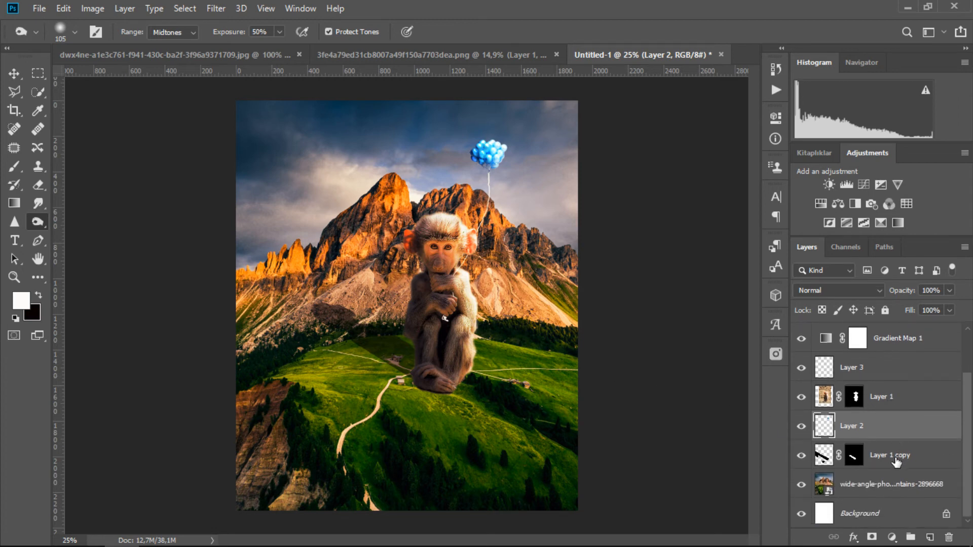
left_click(826, 398)
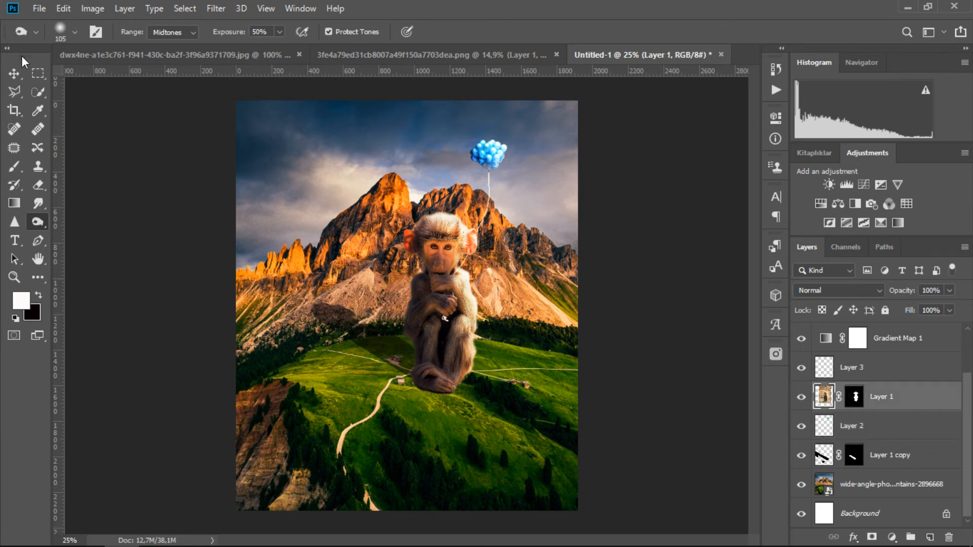
left_click(799, 399)
left_click(801, 398)
left_click(93, 9)
mouse_move(207, 45)
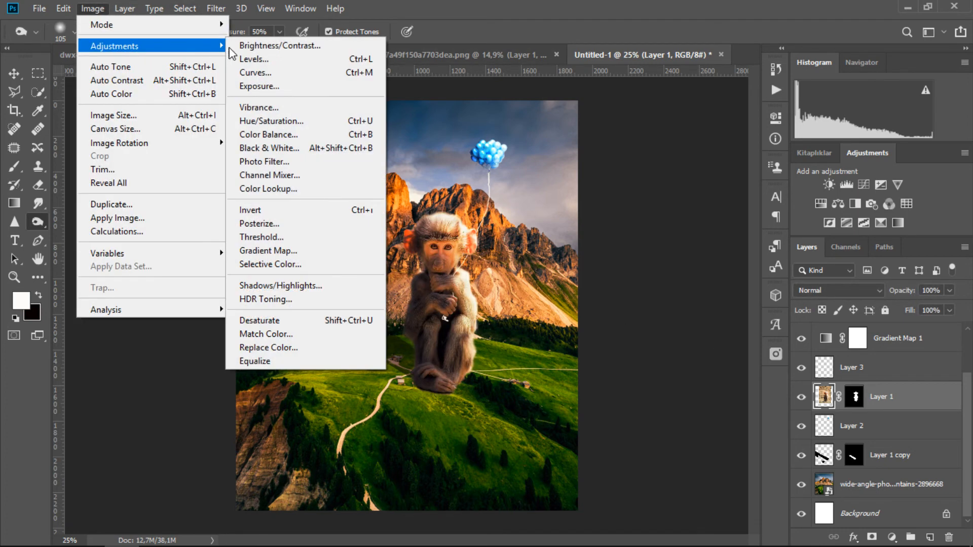
left_click(253, 72)
left_click_drag(649, 79, 749, 99)
mouse_move(641, 333)
left_mouse_down()
mouse_move(653, 303)
mouse_move(635, 338)
mouse_move(662, 343)
mouse_move(652, 348)
left_mouse_up()
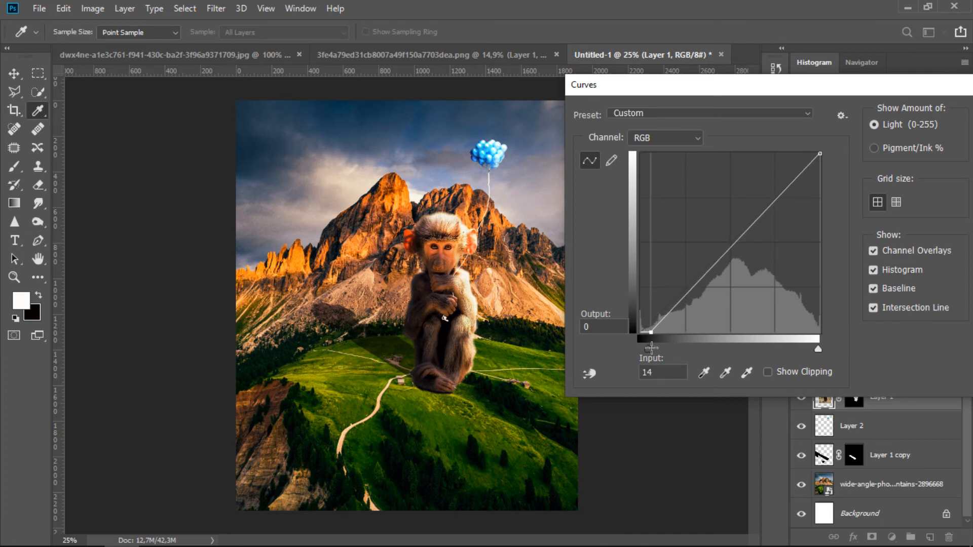
Move the curve's white point to input 194, output 220, and apply the Curves adjustment.
left_click_drag(819, 155, 804, 175)
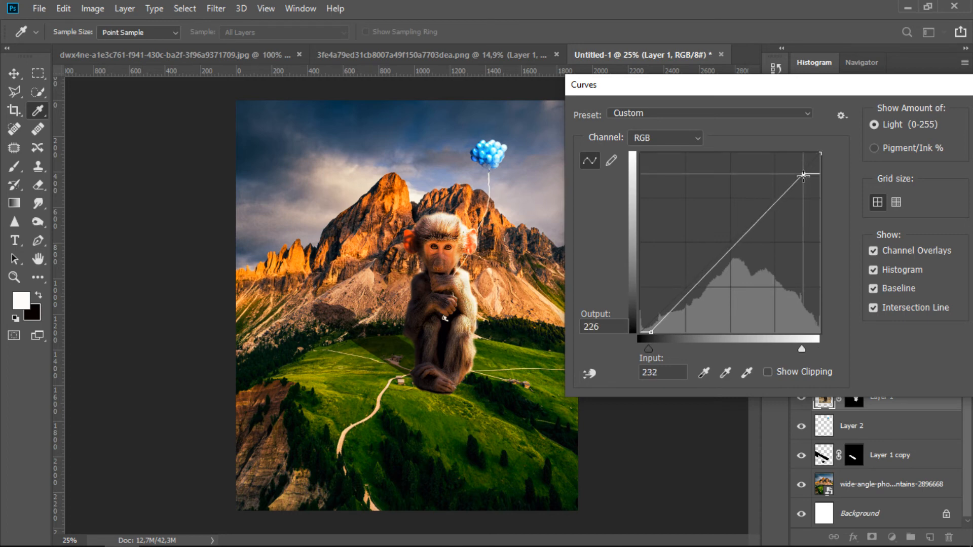
left_click_drag(803, 174, 777, 179)
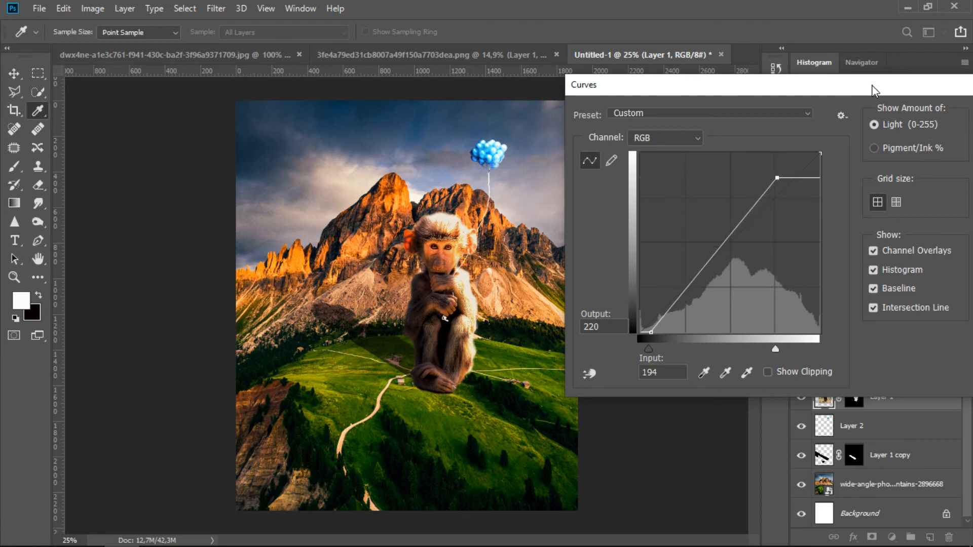
left_click_drag(876, 90, 851, 99)
left_click(915, 117)
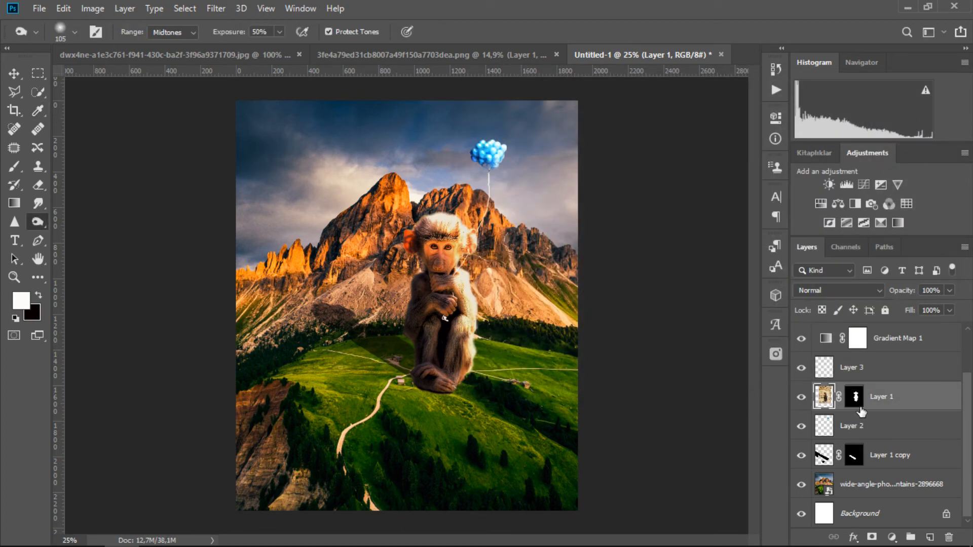
Select all layers, from the third gradient map down to the mountain photo, and merge the composite into a single Background layer.
left_click(895, 338, "ctrl")
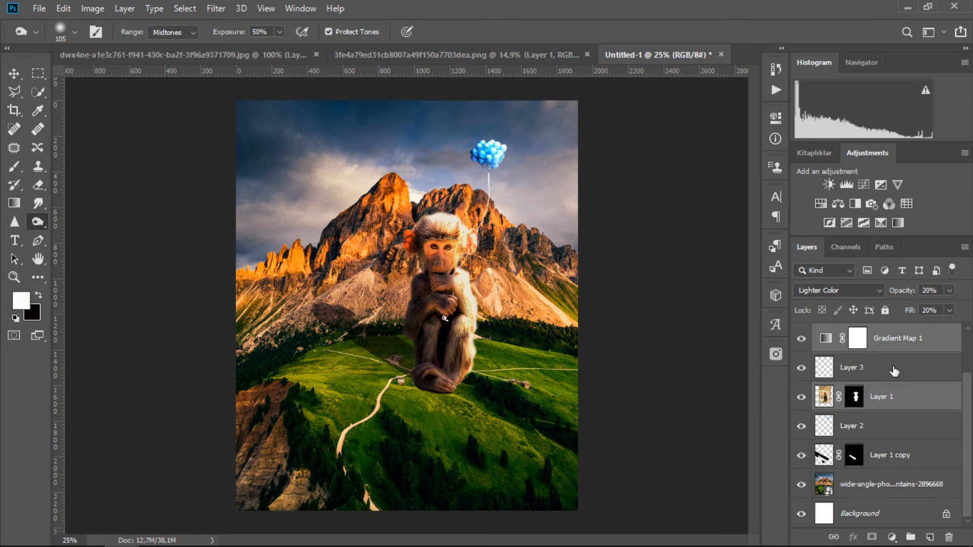
left_click(895, 371, "ctrl")
left_click_drag(969, 394, 967, 353)
left_click(922, 367, "ctrl")
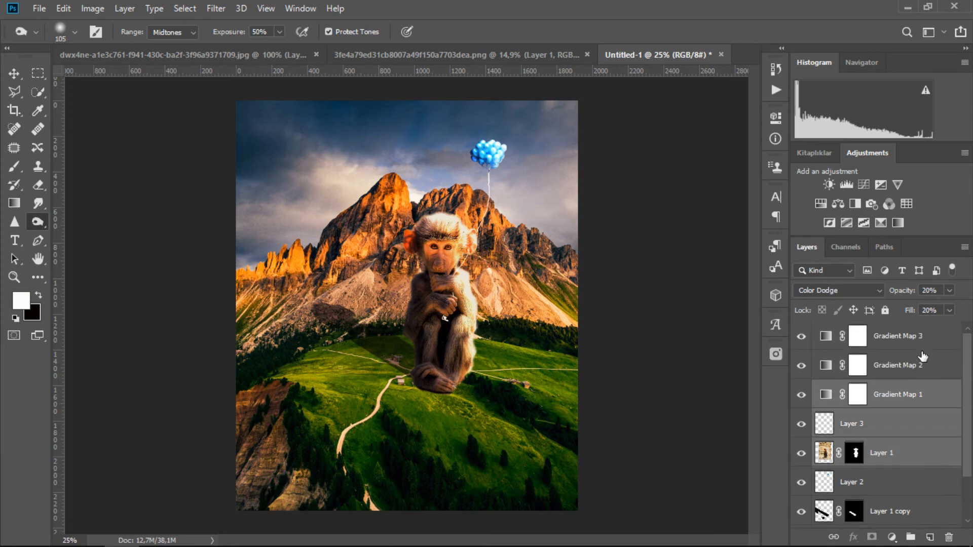
left_click(917, 337, "ctrl")
left_click_drag(969, 408, 969, 449)
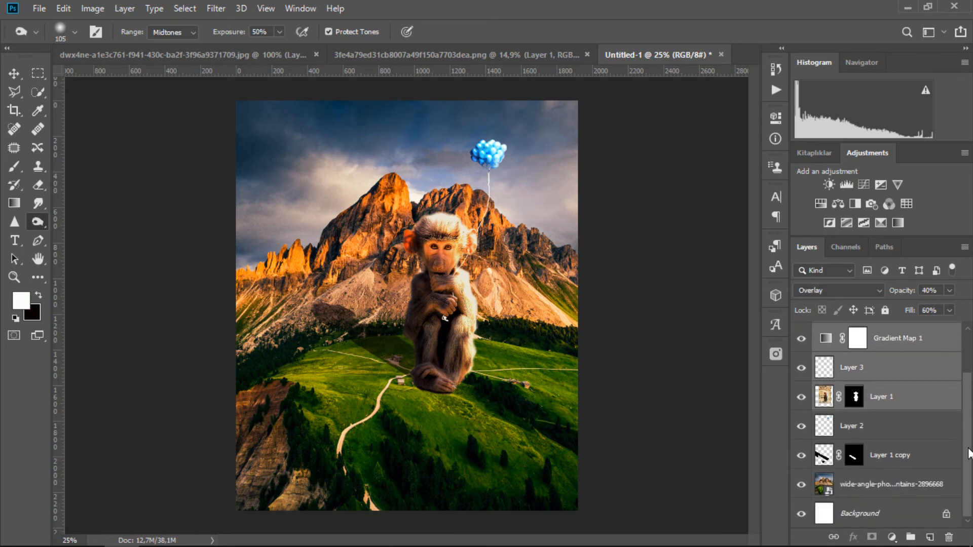
left_click(910, 431, "ctrl")
left_click(912, 455, "ctrl")
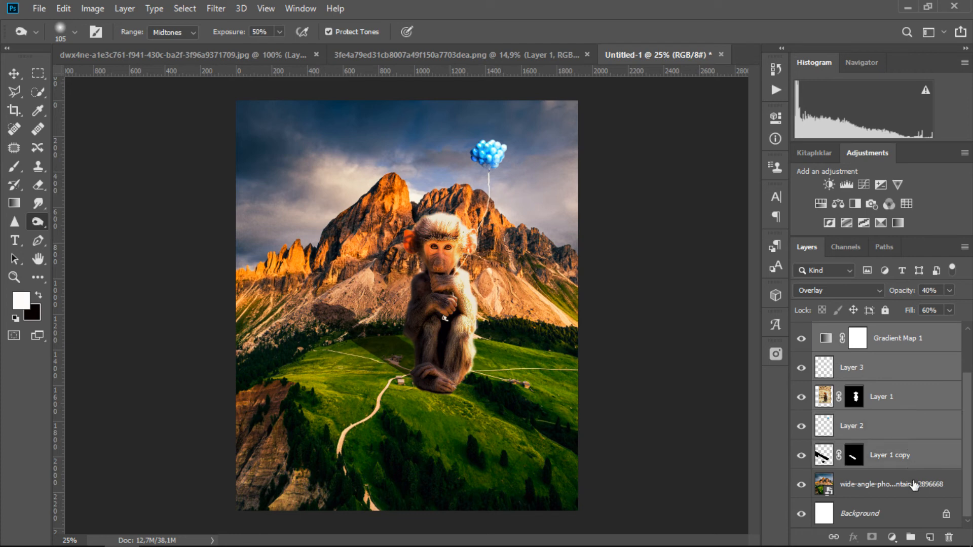
left_click(913, 484, "ctrl")
right_click(879, 484)
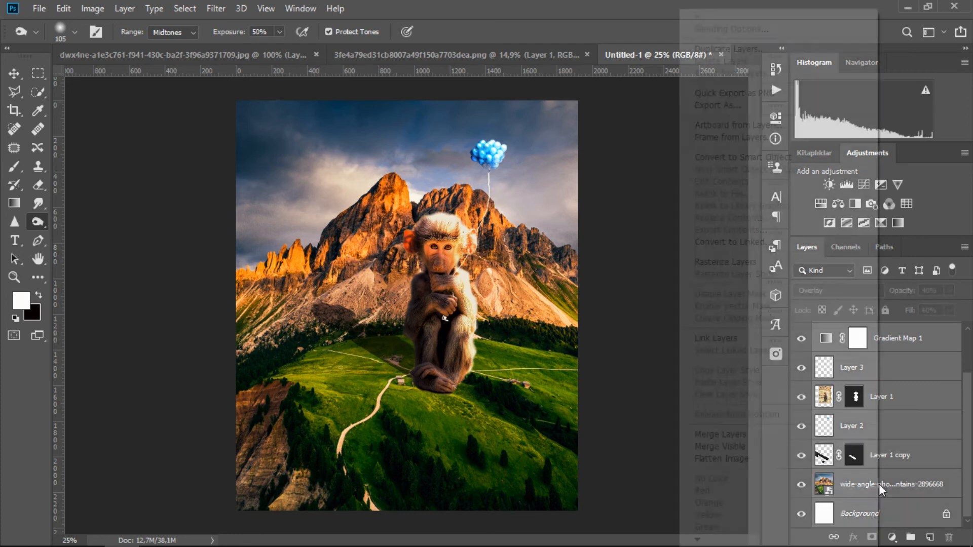
left_click(747, 436)
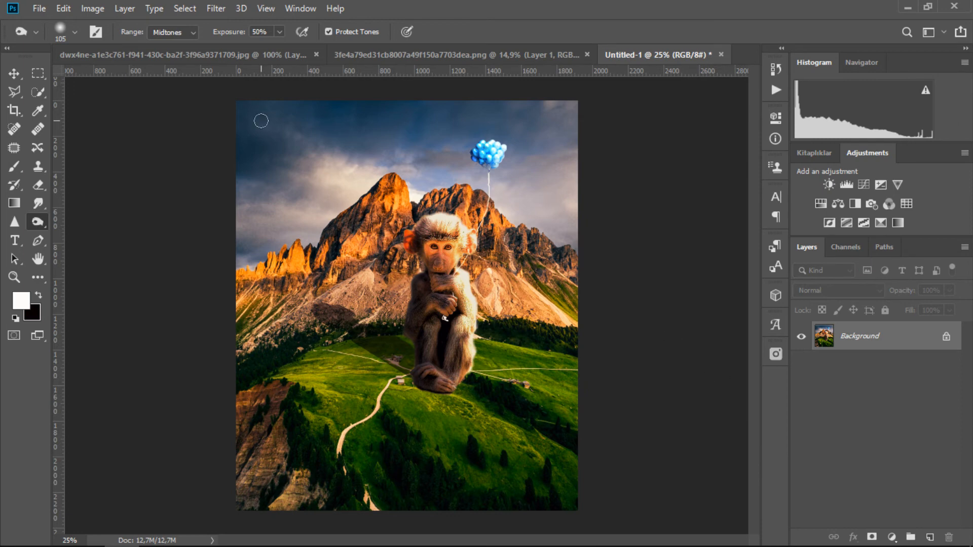
Start the Camera Raw Filter on the merged image and set Exposure +0.20, Contrast +13, Highlights +20 and Shadows 30.
left_click(216, 9)
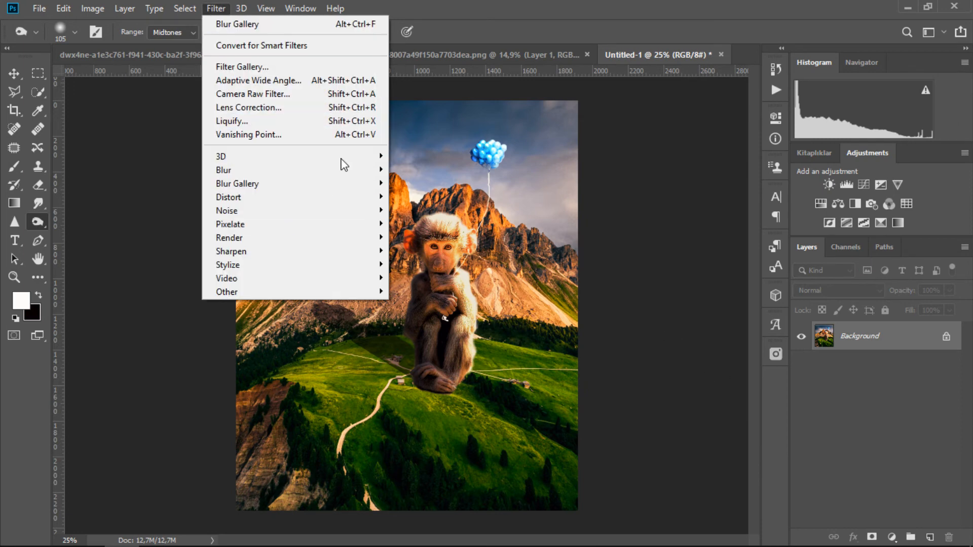
left_click(326, 93)
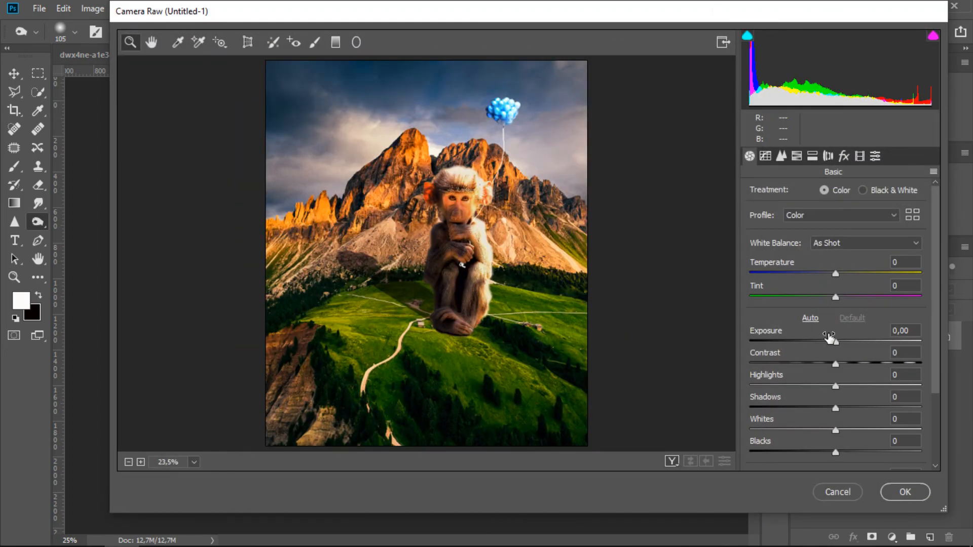
left_click_drag(835, 343, 839, 343)
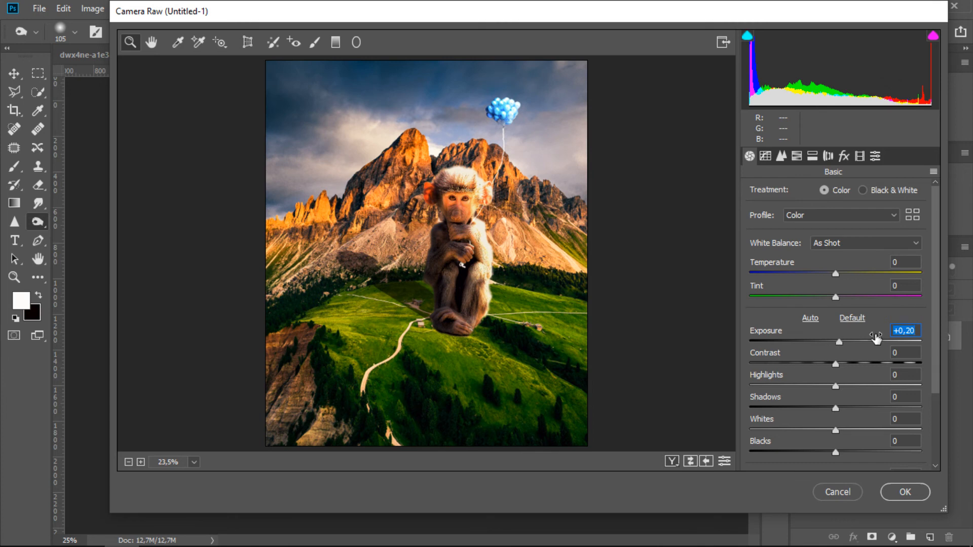
left_click_drag(836, 366, 880, 413)
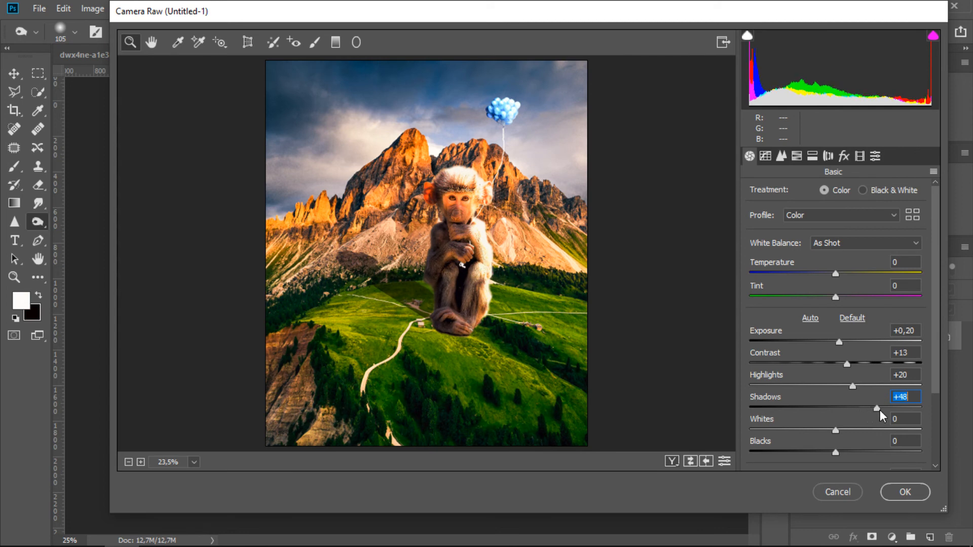
type("30")
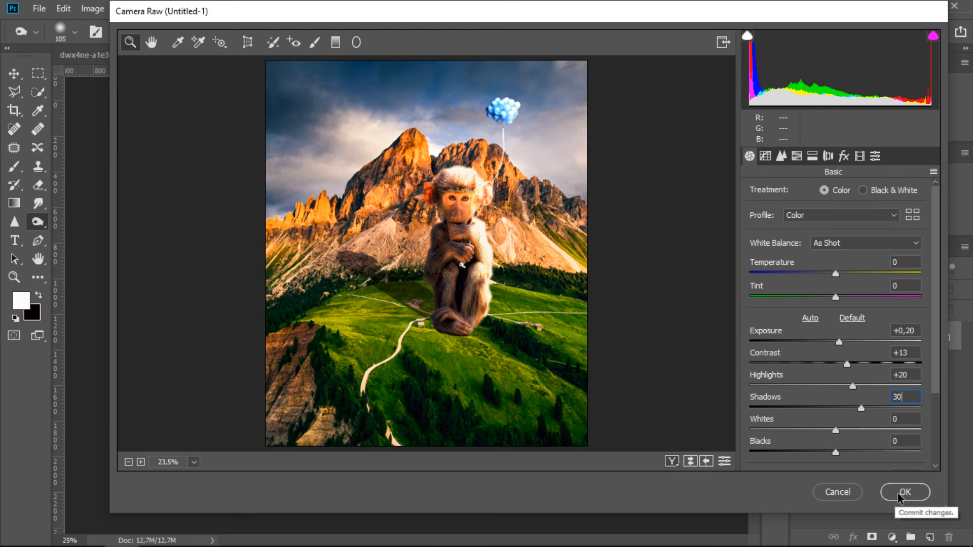
Set Dehaze to 20 and apply the Camera Raw Filter.
scroll(843, 401, "down", 3)
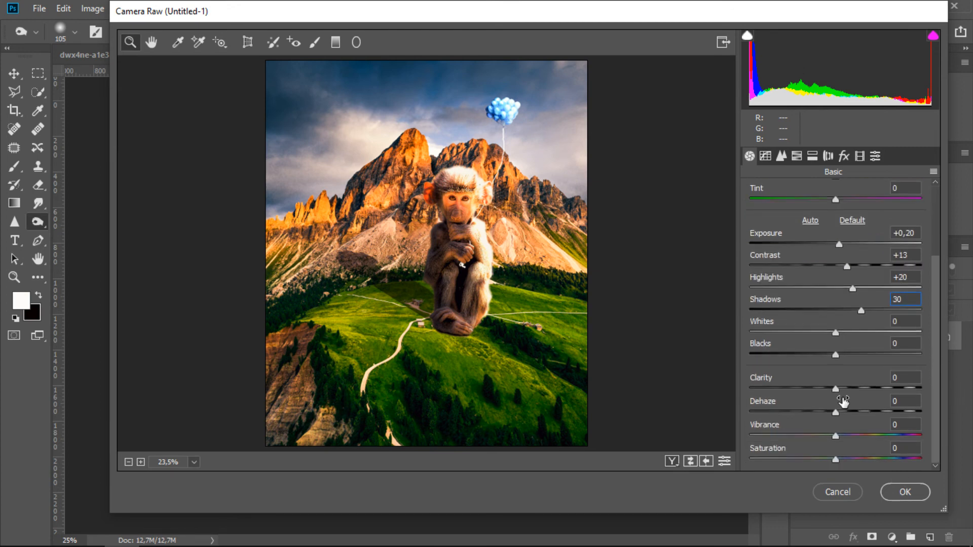
left_click_drag(835, 413, 860, 414)
type("20")
left_click(903, 489)
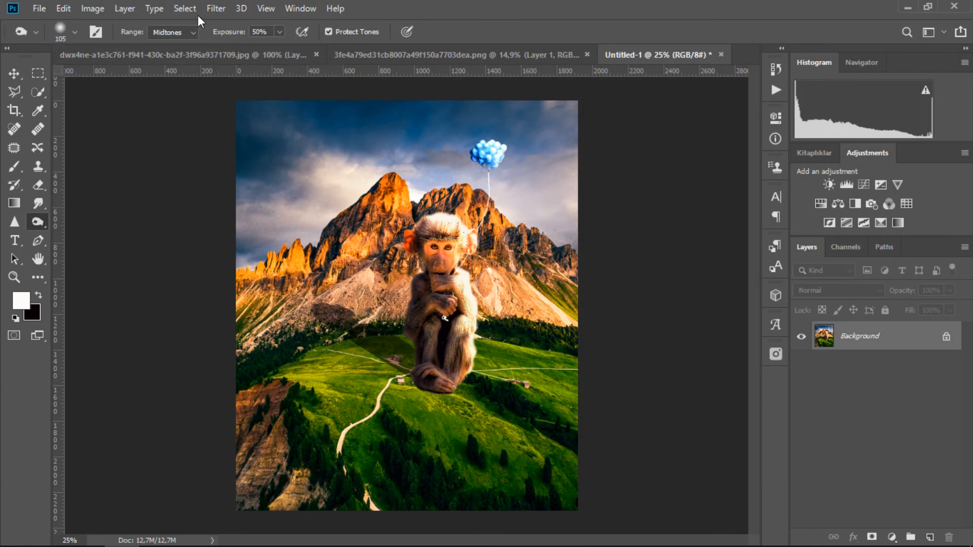
Start an Iris Blur on the merged image, centre it on the monkey and enlarge its ellipse to take in the balloons and mountain peaks.
left_click(216, 10)
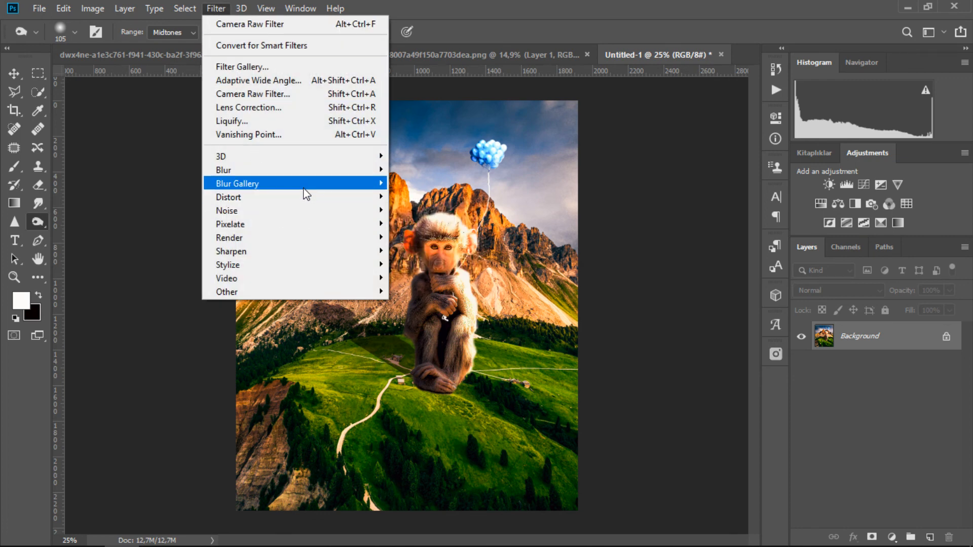
mouse_move(304, 184)
left_click(419, 196)
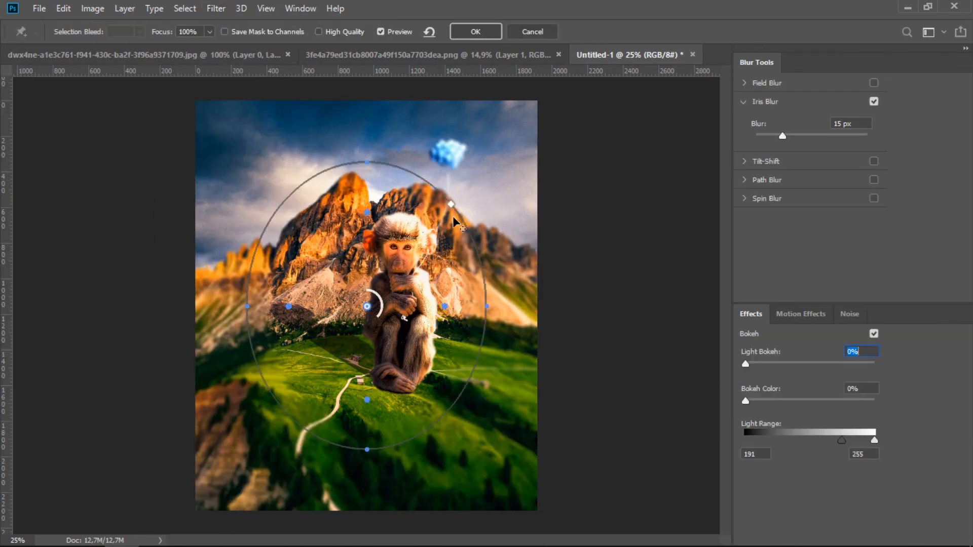
left_click_drag(367, 308, 403, 302)
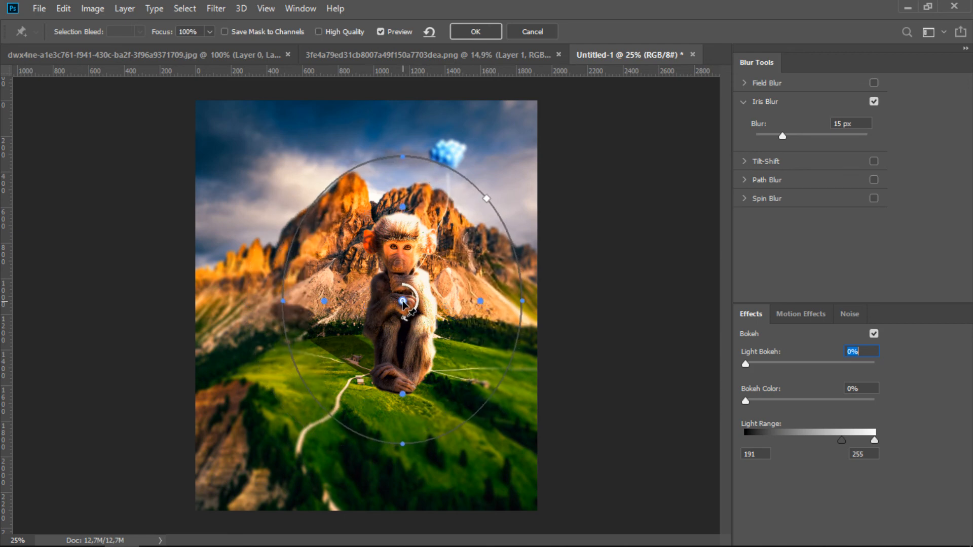
left_click_drag(405, 158, 423, 97)
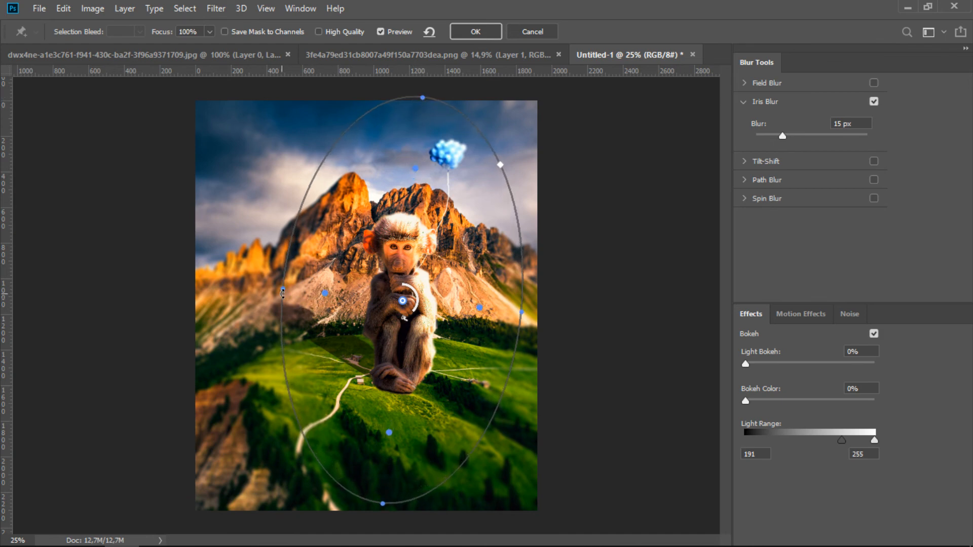
left_click_drag(282, 294, 224, 299)
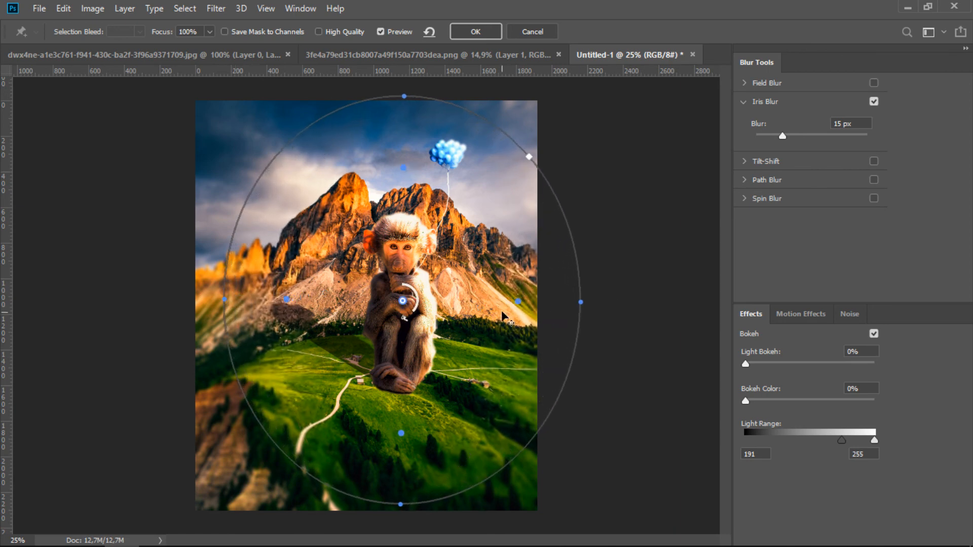
Pull the Iris Blur's inner focus points closer to the monkey and tilt the ellipse slightly clockwise.
left_click_drag(513, 304, 487, 305)
left_click_drag(499, 306, 490, 307)
left_click_drag(398, 511, 358, 512)
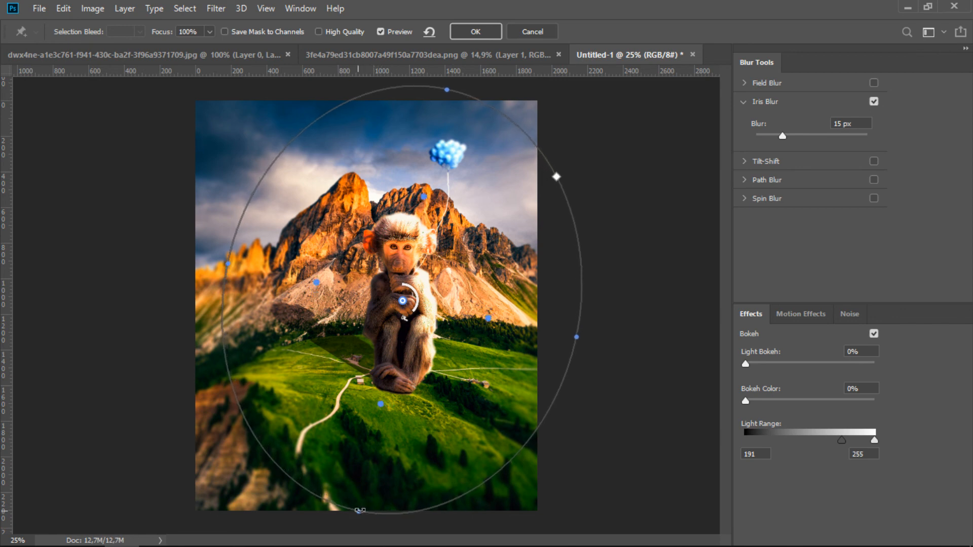
left_click_drag(415, 315, 406, 320)
Set the Blur amount to 15 px, widen the ellipse to the image's left edge and apply the Iris Blur.
left_click(856, 123)
type("15")
left_click_drag(227, 264, 201, 267)
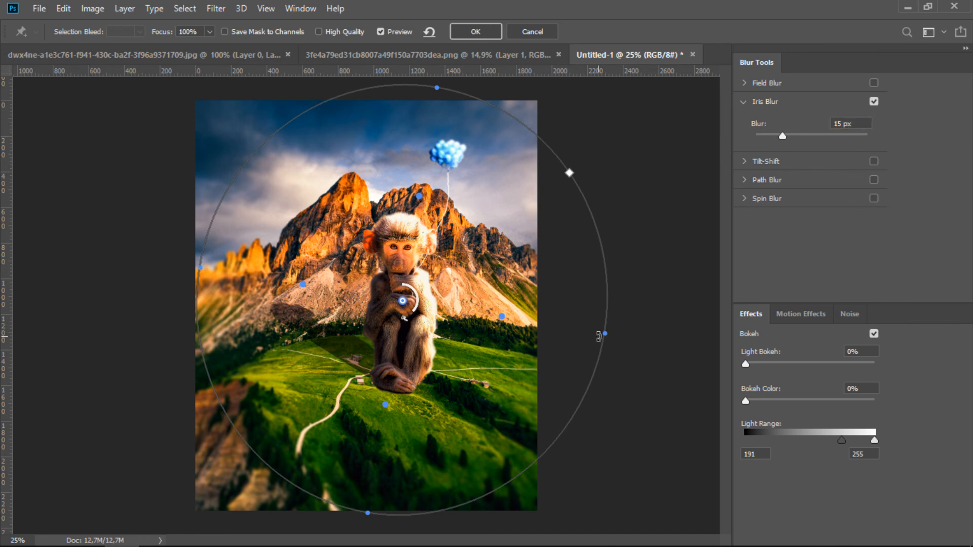
mouse_move(502, 318)
left_mouse_down()
mouse_move(476, 312)
mouse_move(485, 314)
left_mouse_up()
left_click(486, 34)
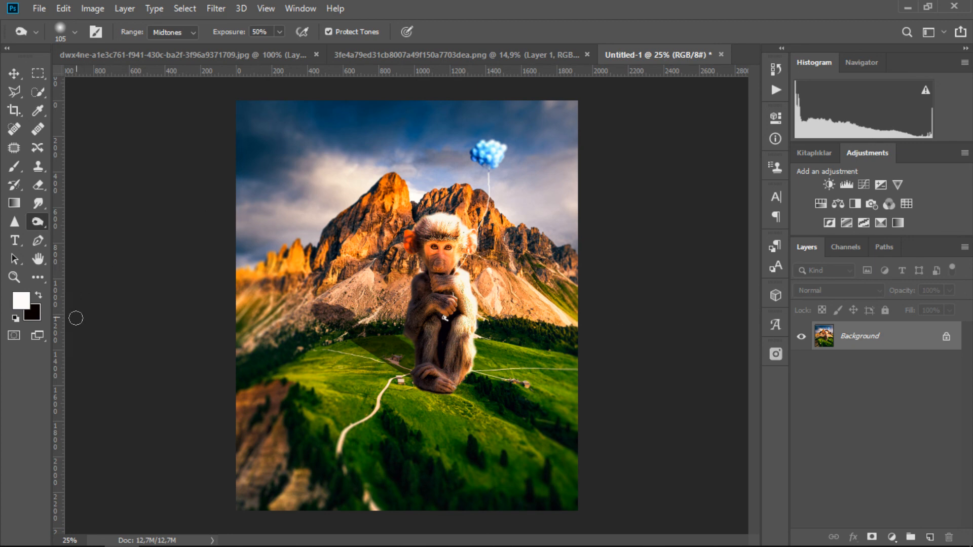
Examine the blurred composite in full-screen mode on a black background and return to the standard screen mode.
left_click(40, 336)
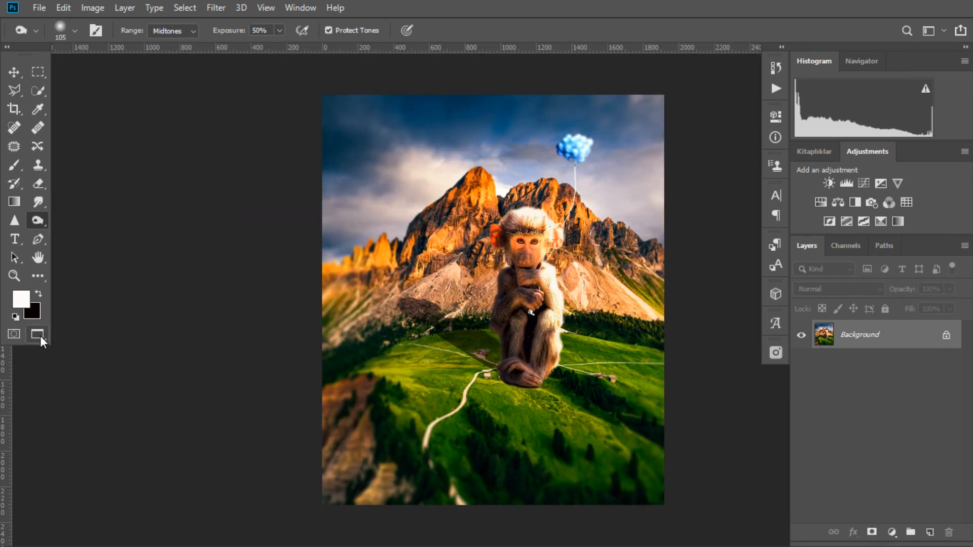
left_click(41, 335)
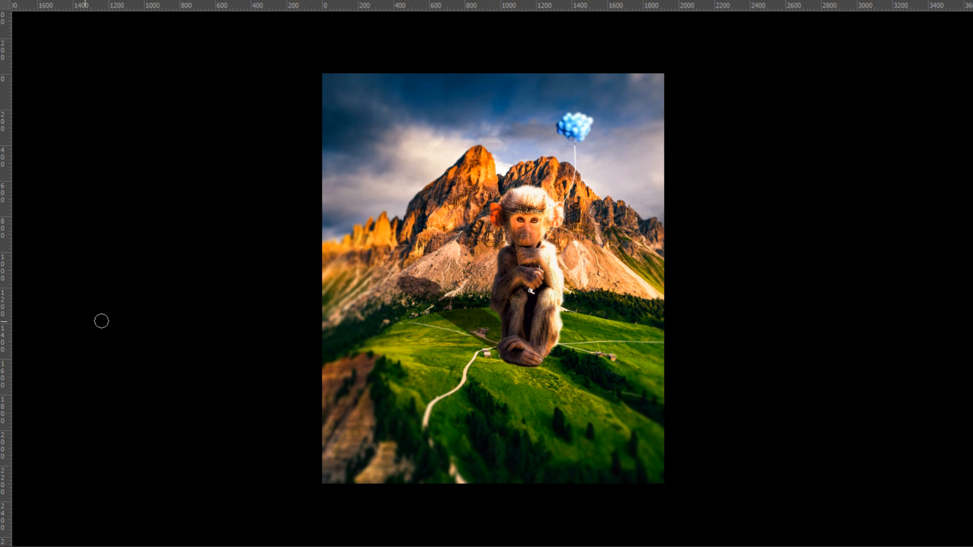
scroll(189, 298, "up", 1)
scroll(190, 298, "up", 1)
key("b")
scroll(218, 306, "down", 6)
scroll(221, 309, "up", 4)
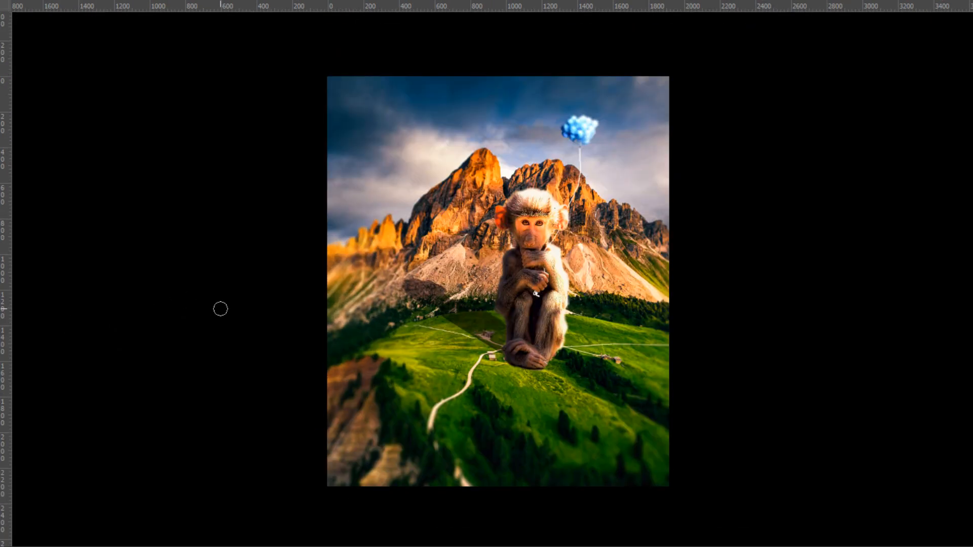
scroll(220, 308, "up", 3)
scroll(222, 310, "down", 3)
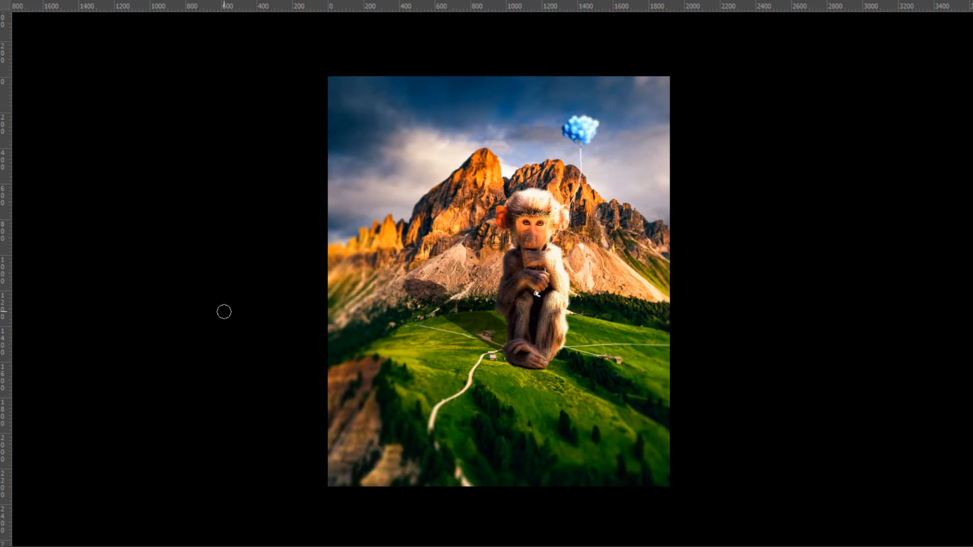
key("f")
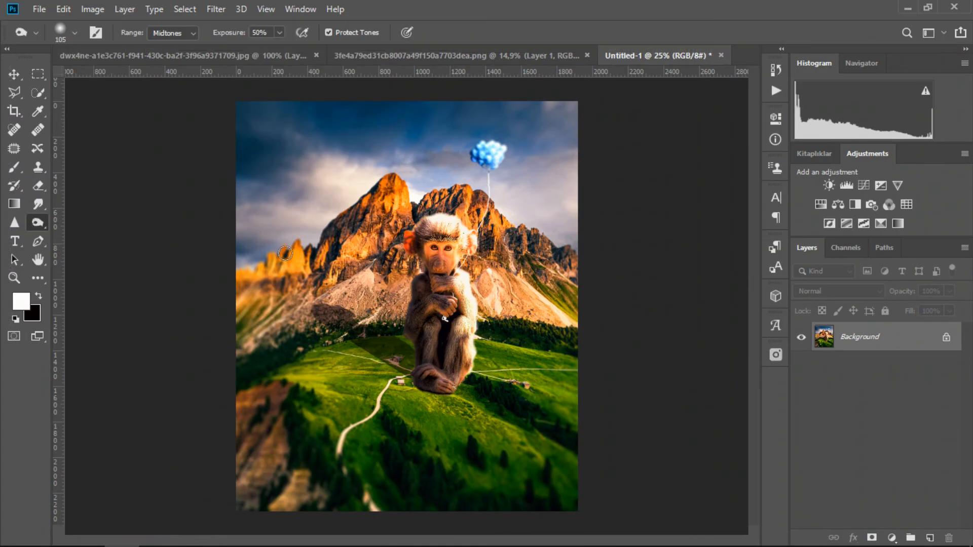